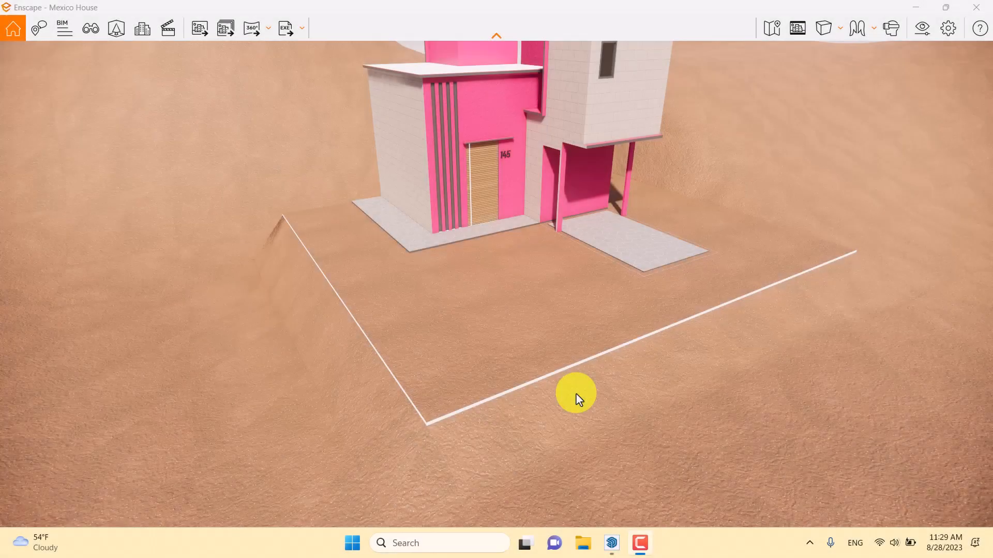
drag(697, 374, 731, 433)
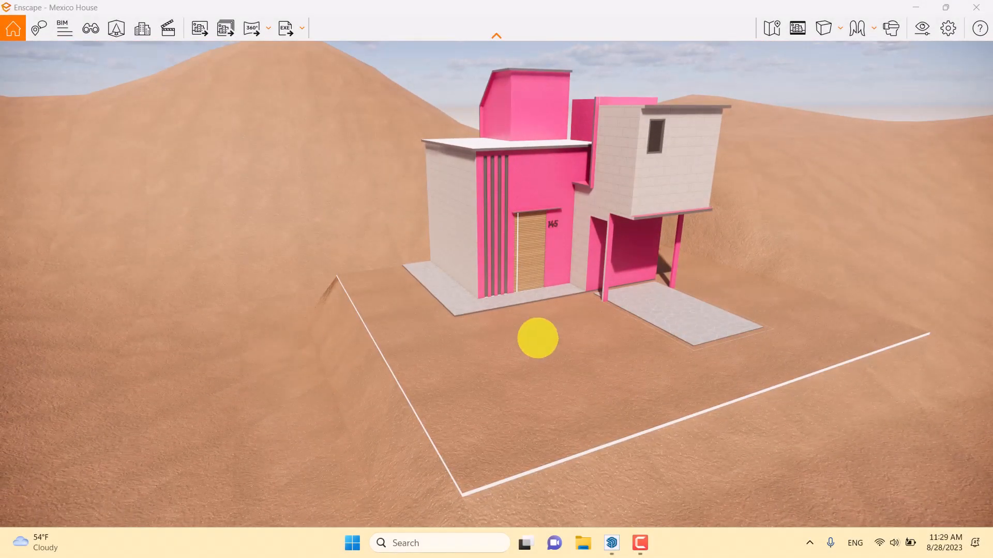
drag(538, 338, 539, 337)
right_drag(540, 337, 538, 339)
mouse_move(538, 355)
mouse_down()
mouse_move(539, 343)
mouse_move(525, 345)
mouse_move(543, 343)
mouse_up()
scroll(537, 343, up, 5)
scroll(536, 344, down, 5)
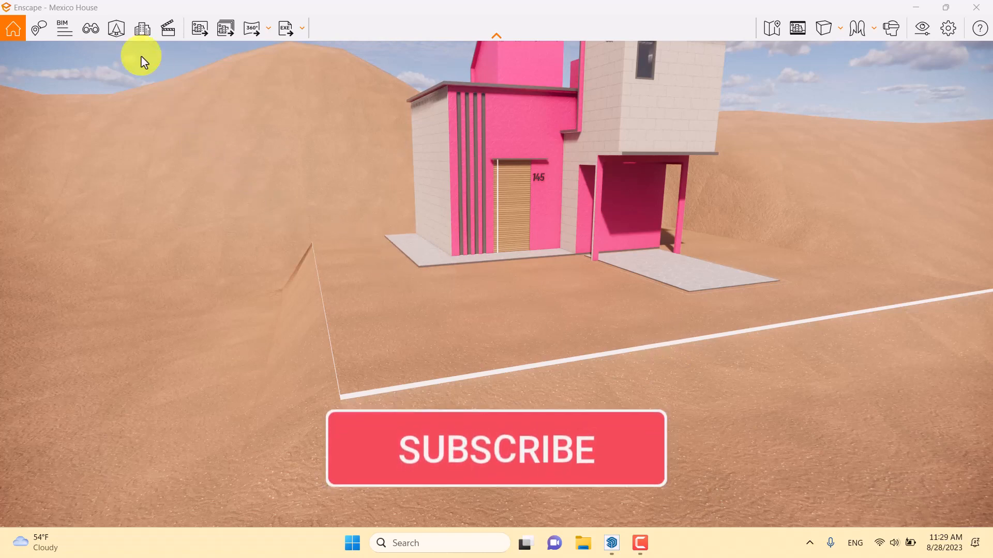
- Open the asset library in single placement mode and filter the assets to the Vegetation category with the Stone tag
click(116, 27)
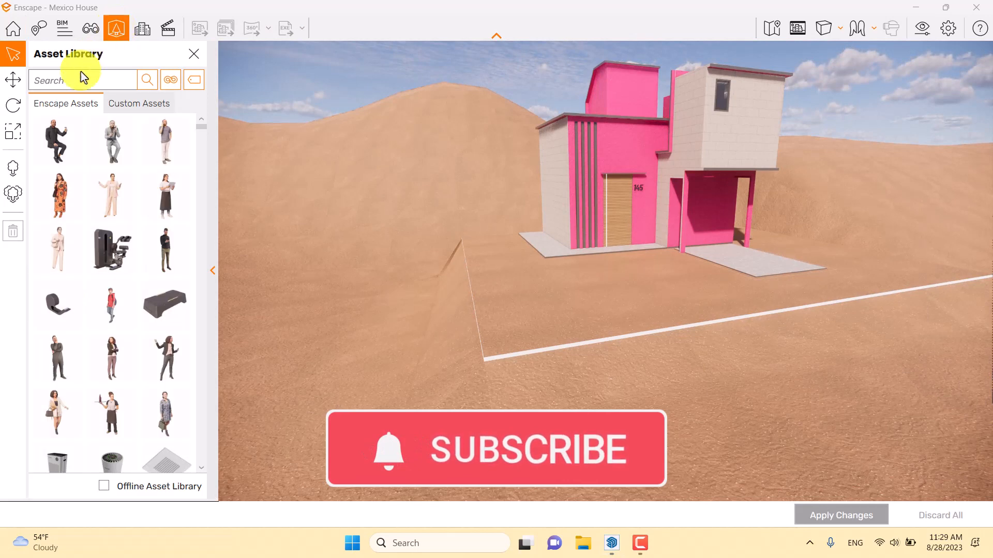
click(20, 177)
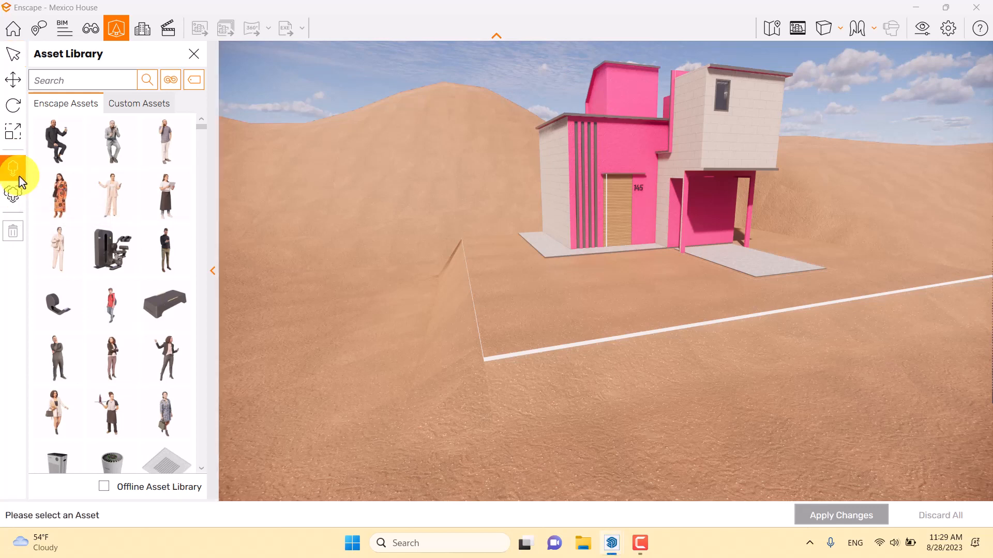
click(172, 80)
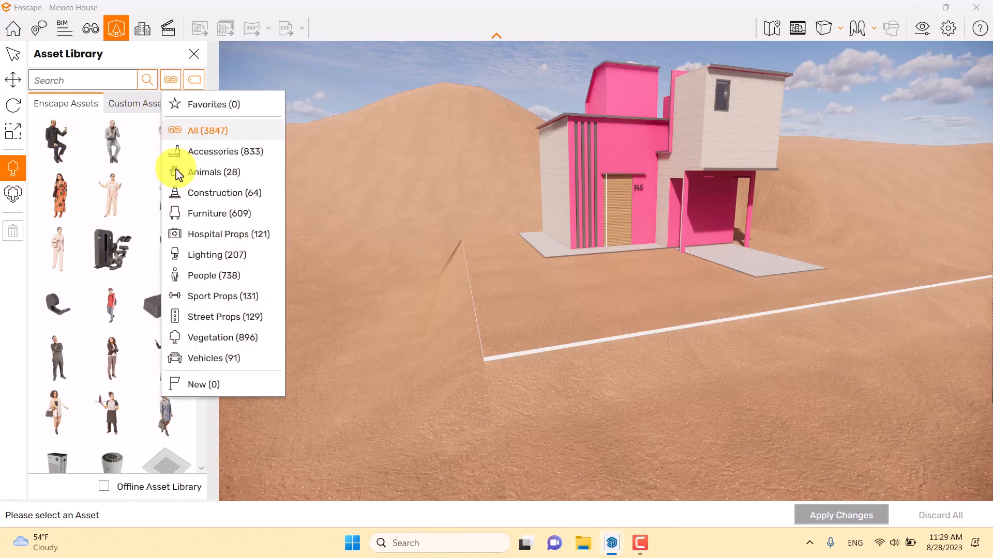
click(195, 337)
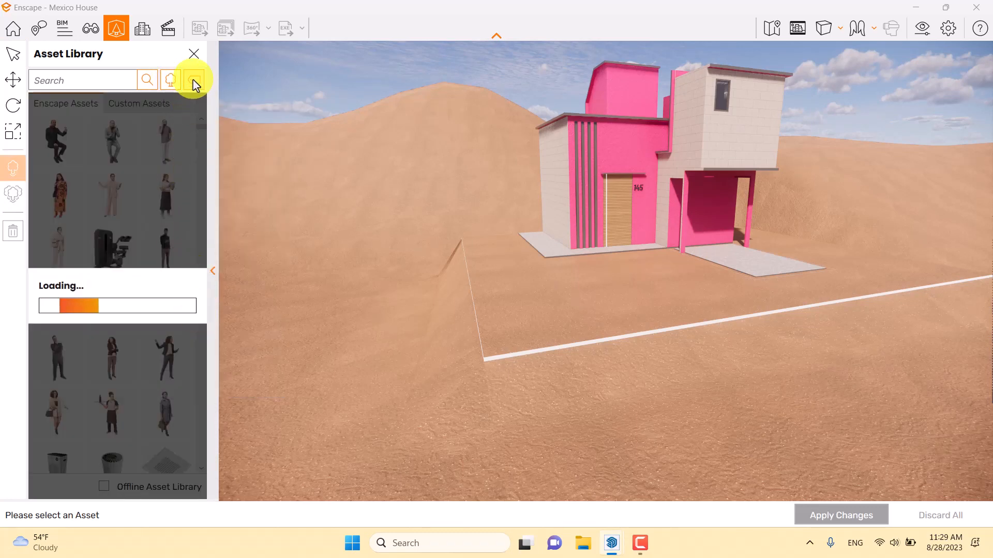
click(195, 82)
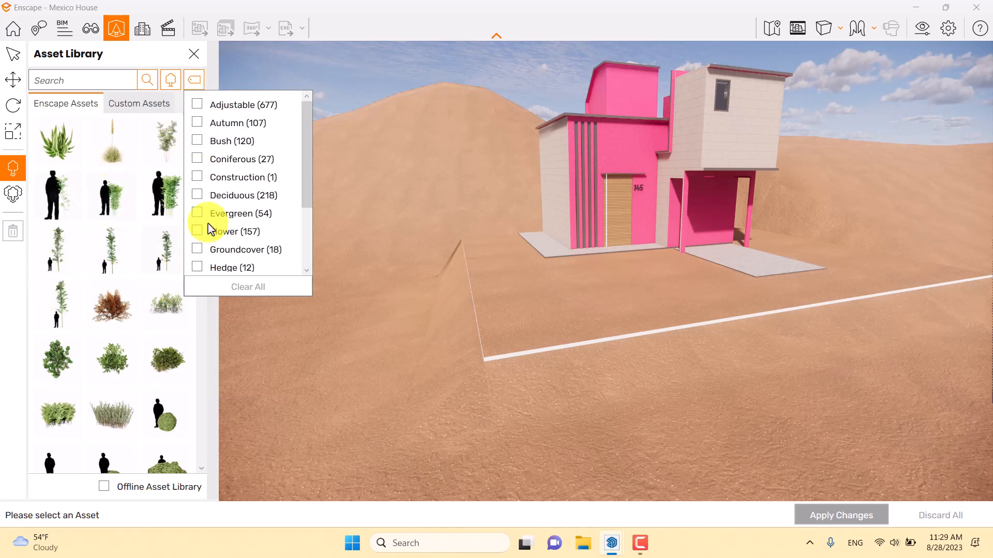
scroll(202, 234, down, 3)
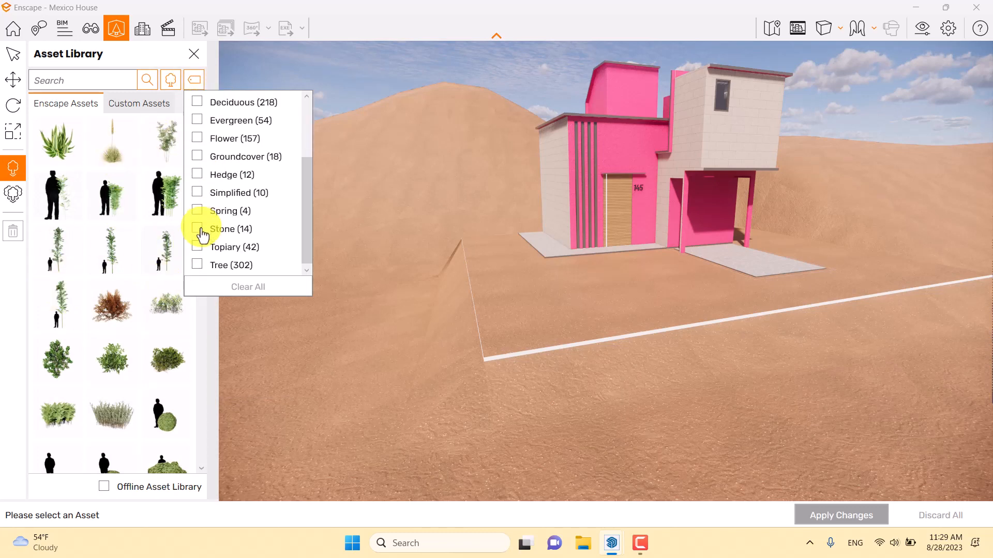
click(200, 231)
right_drag(530, 251, 531, 251)
- Place Stone 013: Group and Stone 011: Group beside the house slab at the rear end of the side boundary line
right_drag(499, 199, 490, 203)
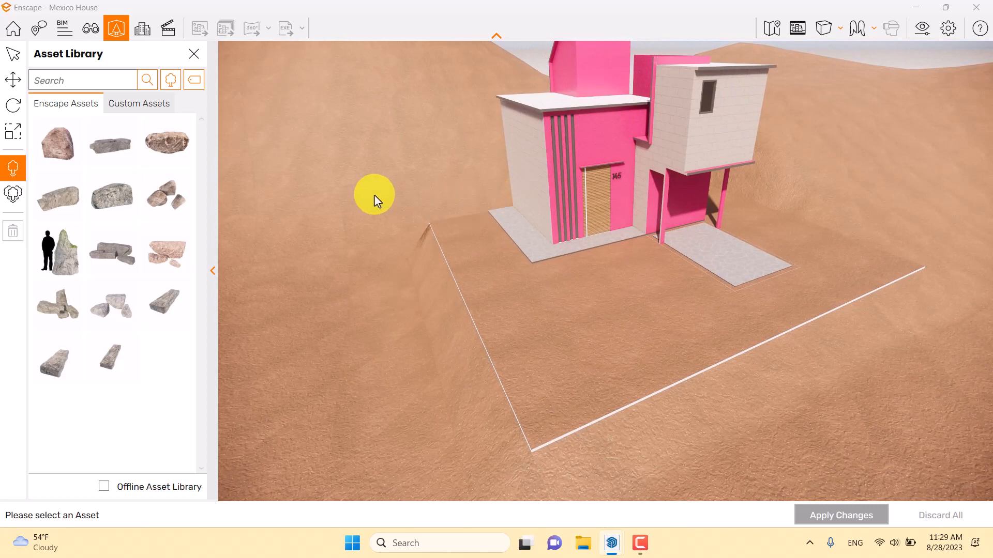
click(166, 196)
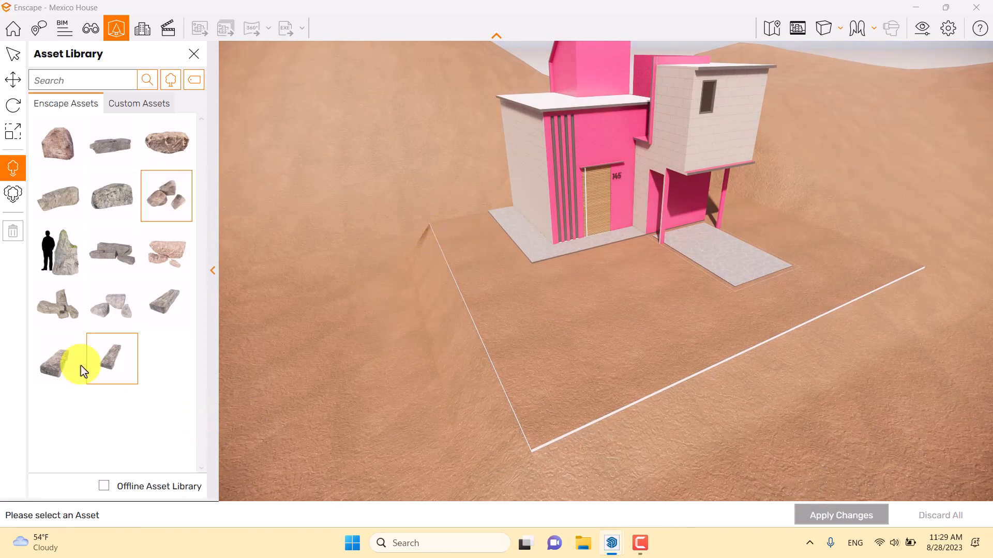
click(111, 303)
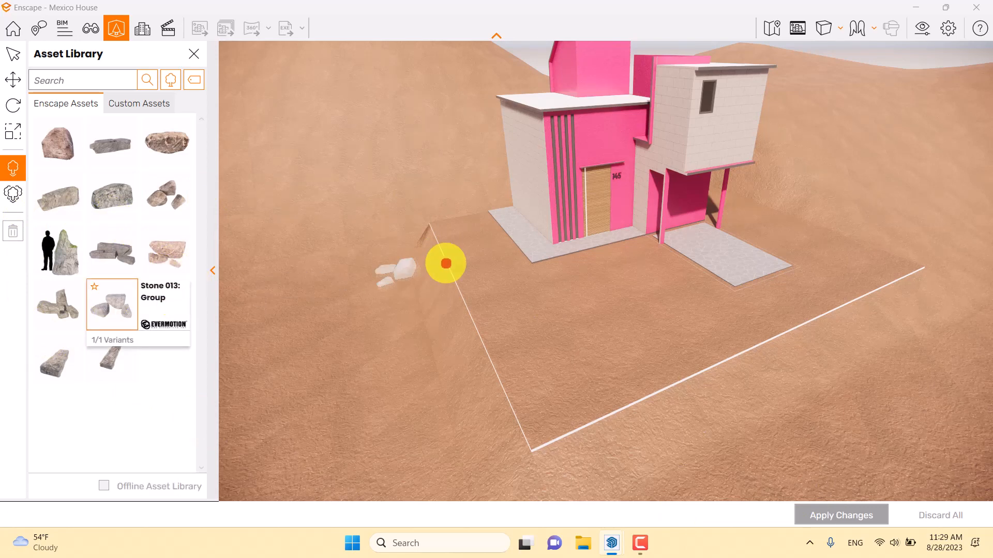
click(456, 228)
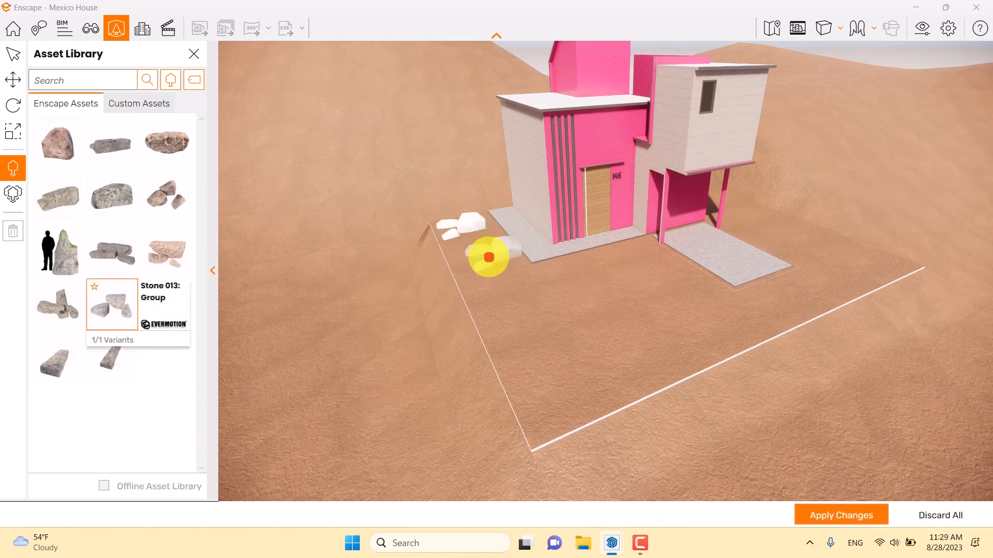
click(169, 200)
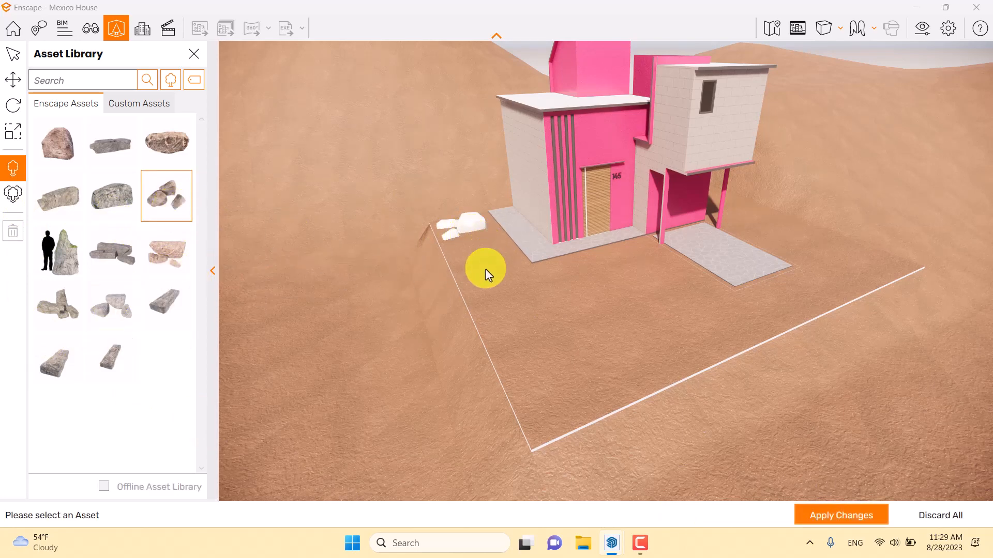
click(167, 253)
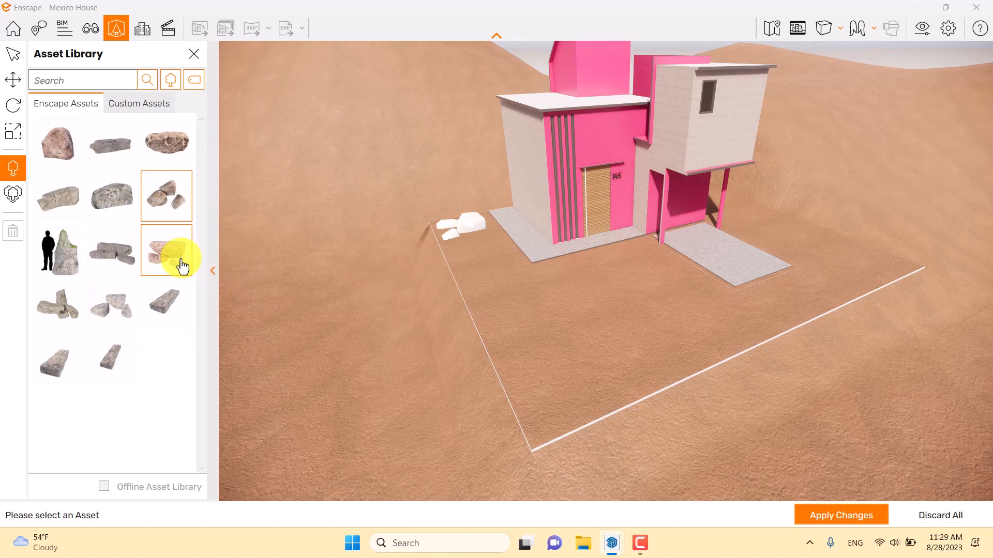
click(471, 248)
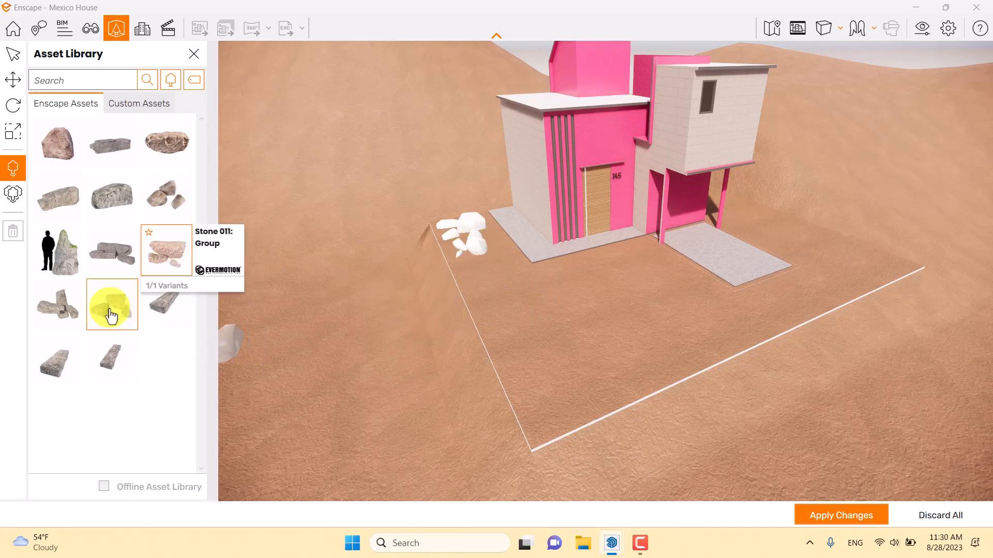
- Place an upright stone group and a single rounded grey stone on the ground beyond the driveway
click(71, 316)
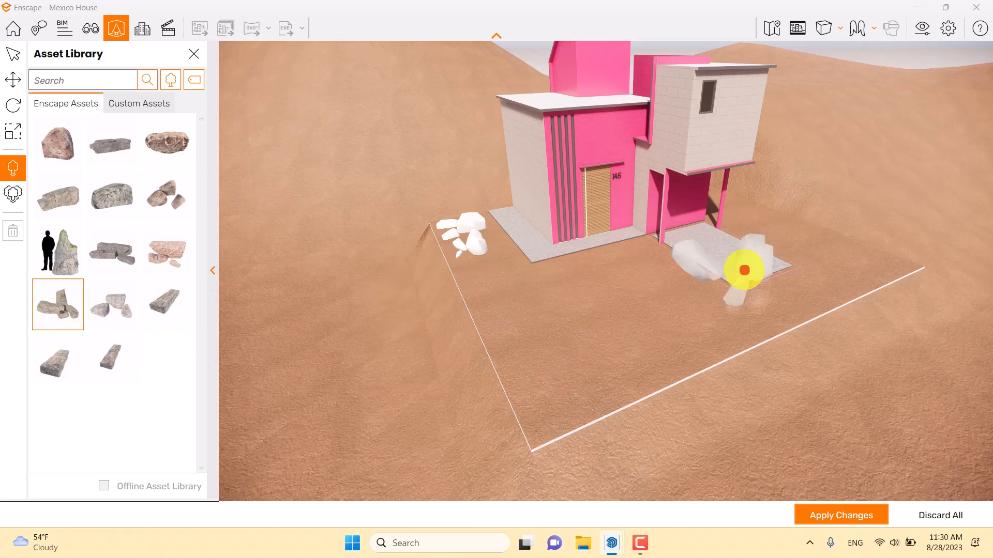
click(856, 255)
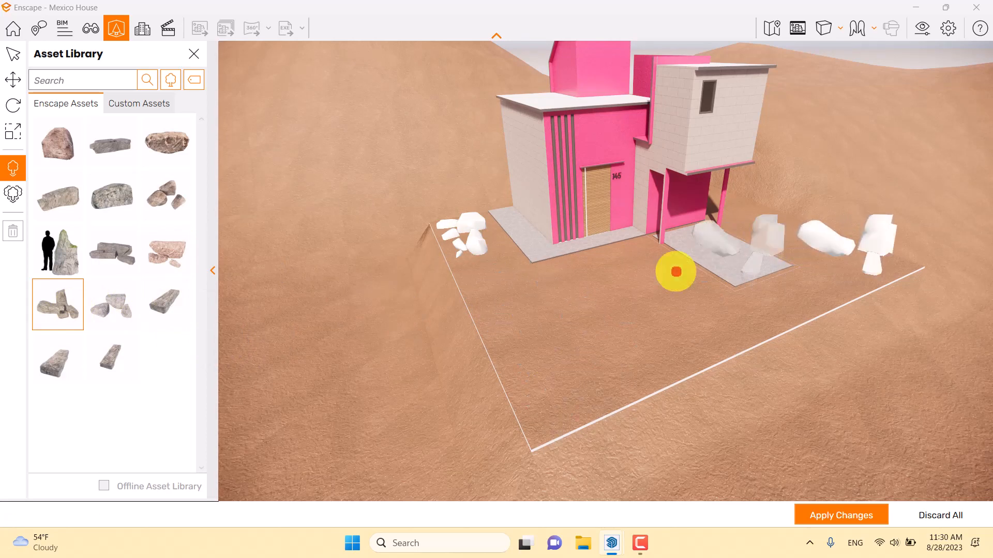
click(111, 197)
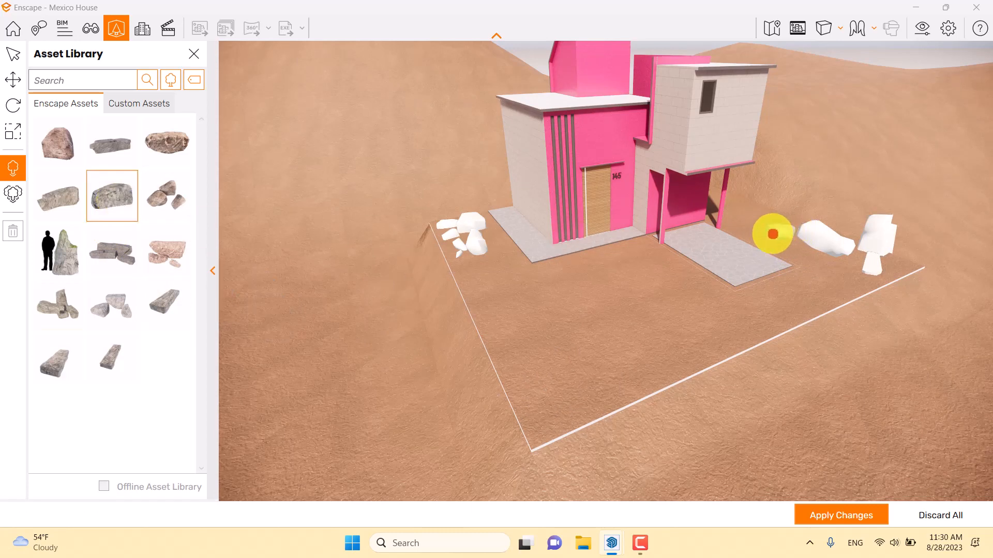
click(766, 236)
- Place a long grey stone, a grey slab stone group and Stone 005 side by side along the front boundary line
click(112, 141)
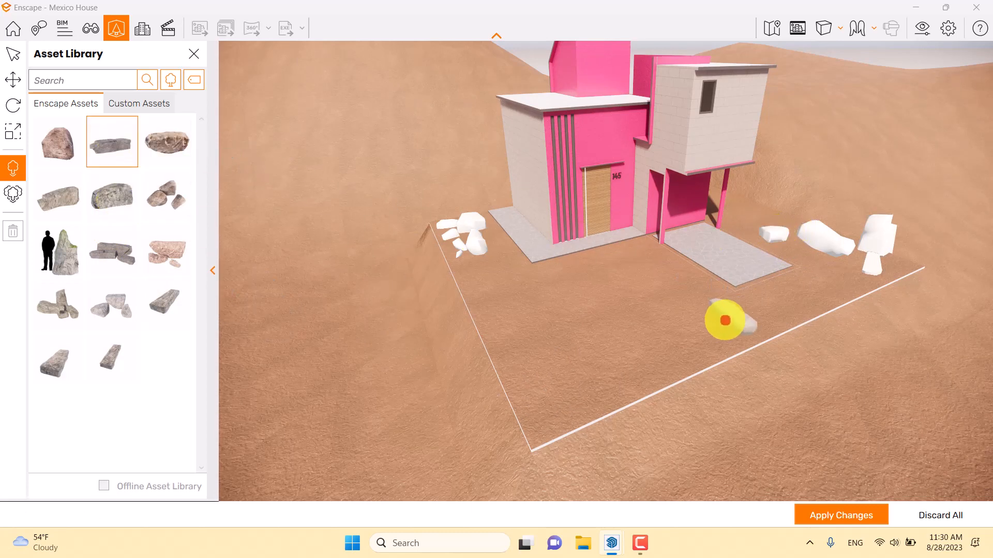
click(723, 313)
click(112, 251)
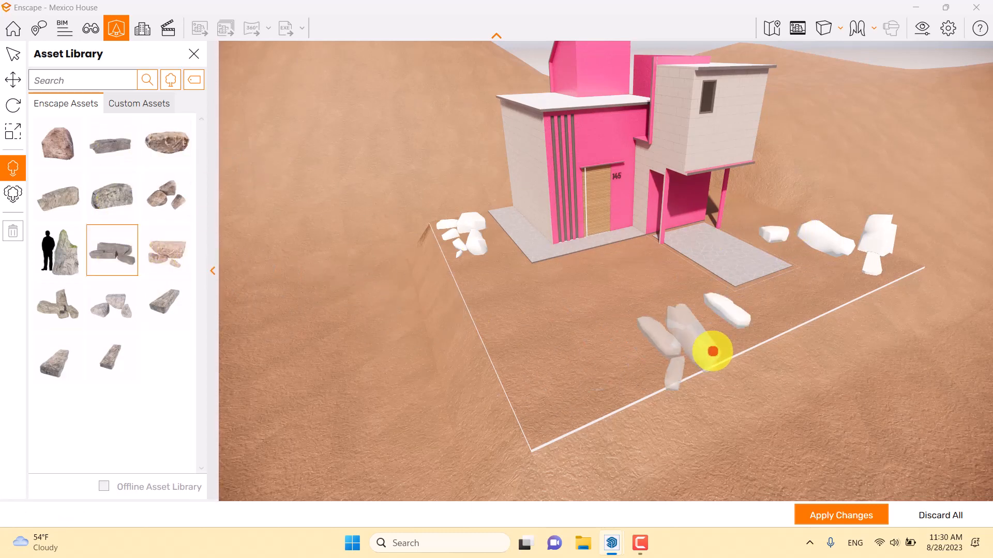
click(673, 320)
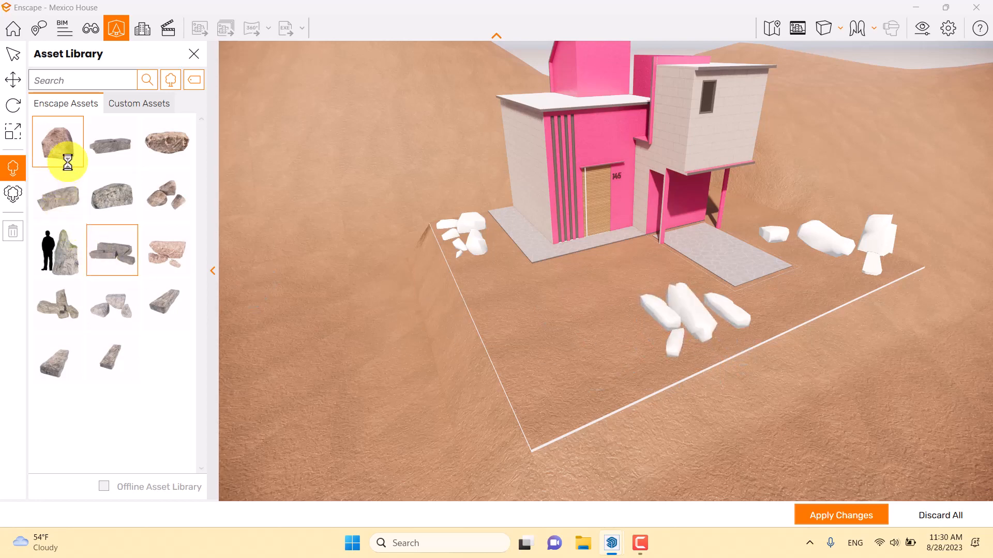
click(64, 151)
click(162, 160)
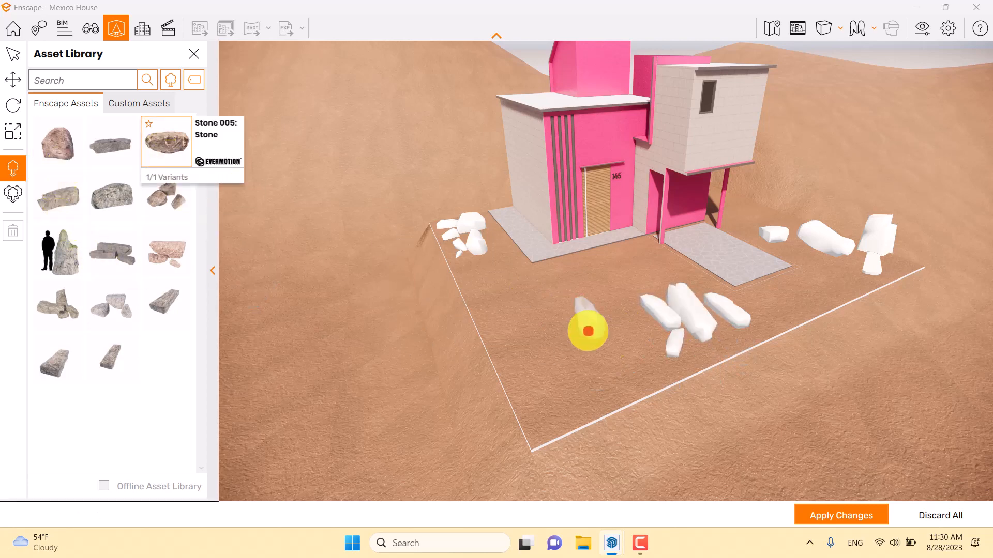
click(622, 339)
- Place another Stone 013: Group inside the front corner of the lot
click(123, 265)
click(165, 258)
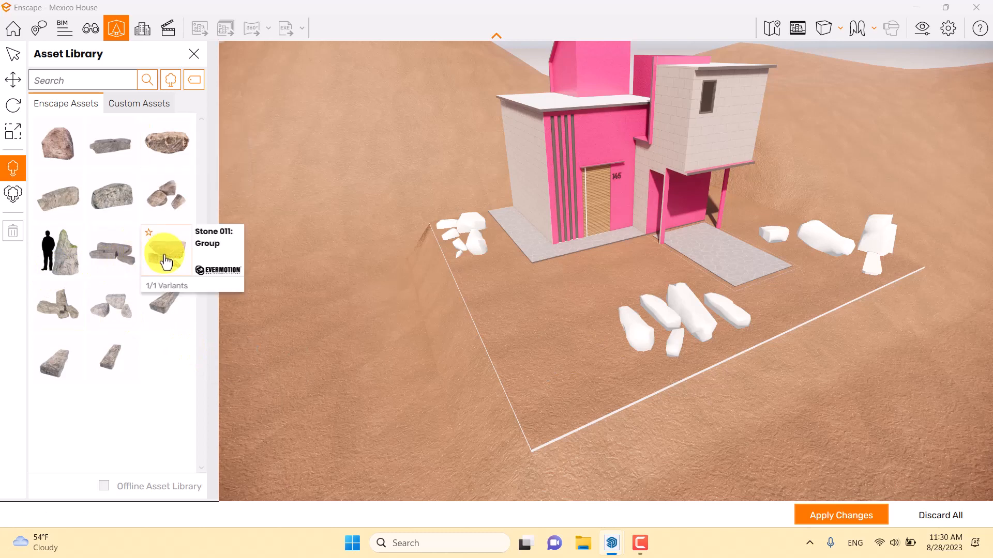
click(122, 306)
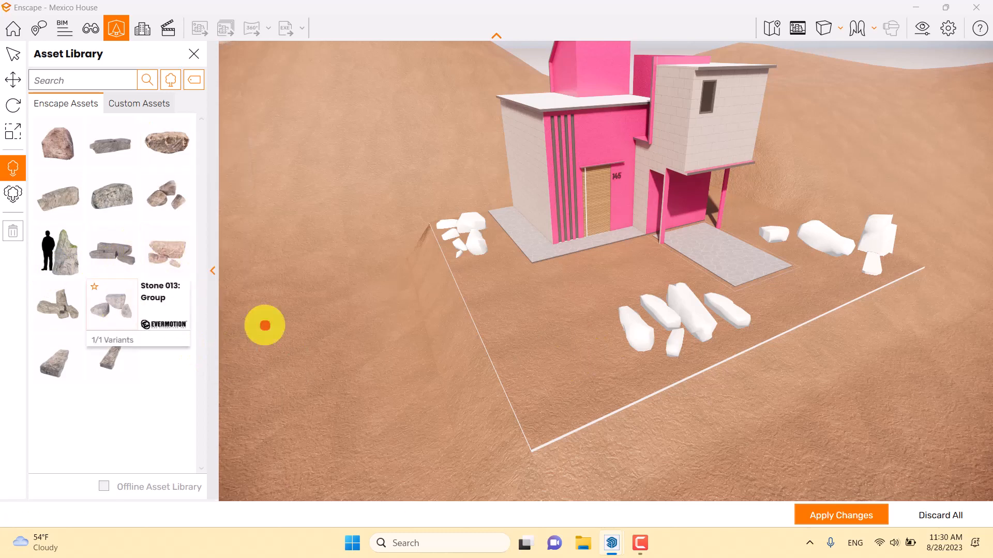
click(560, 358)
- Rotate the front-corner stone group about its vertical axis, and turn the Stone 011 group beside the house slab to about 57° in Y
click(12, 55)
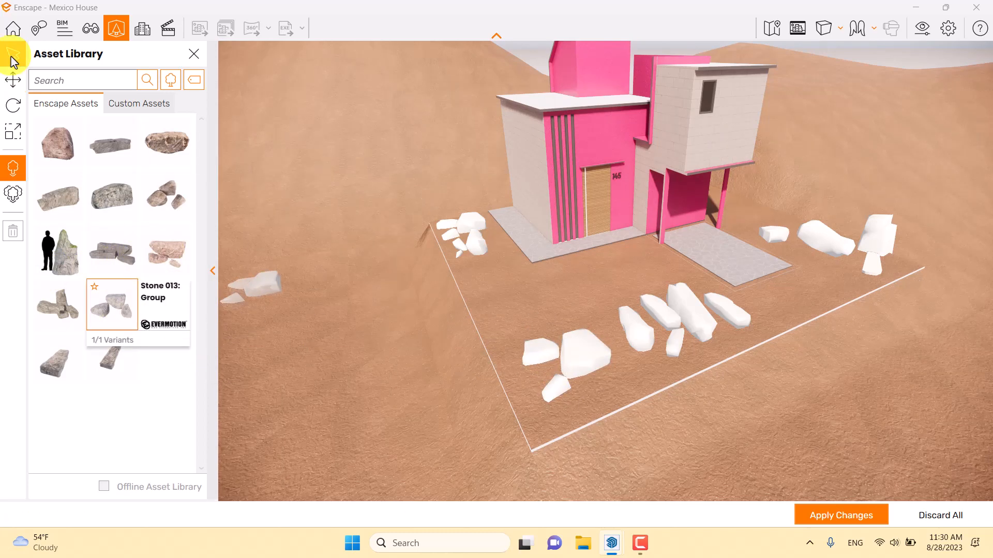
click(571, 347)
click(14, 107)
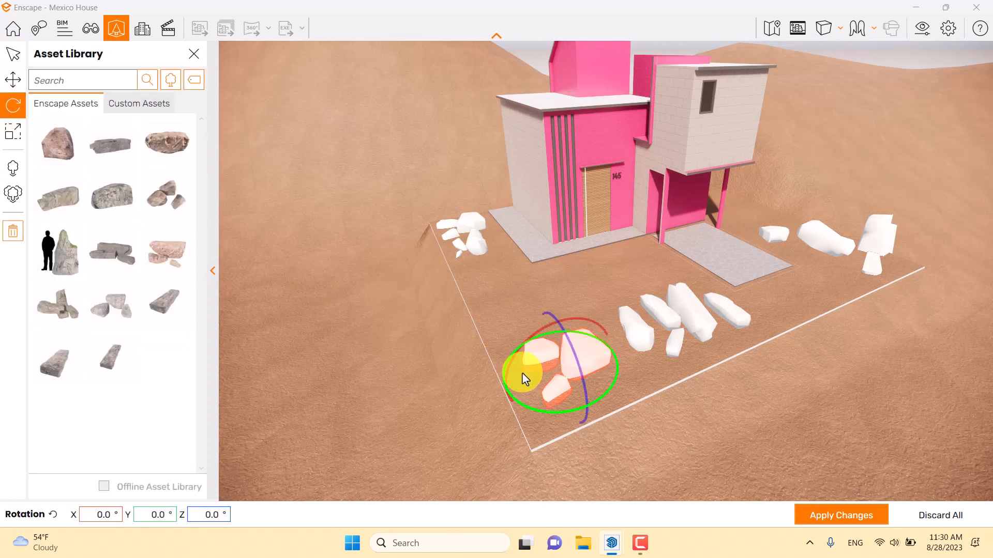
drag(570, 413, 565, 412)
click(477, 253)
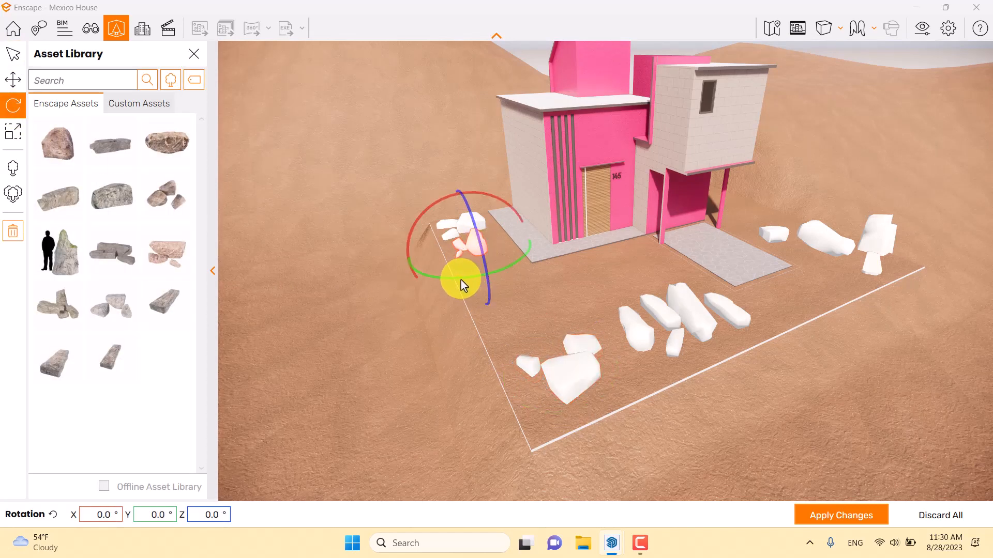
drag(460, 280, 457, 280)
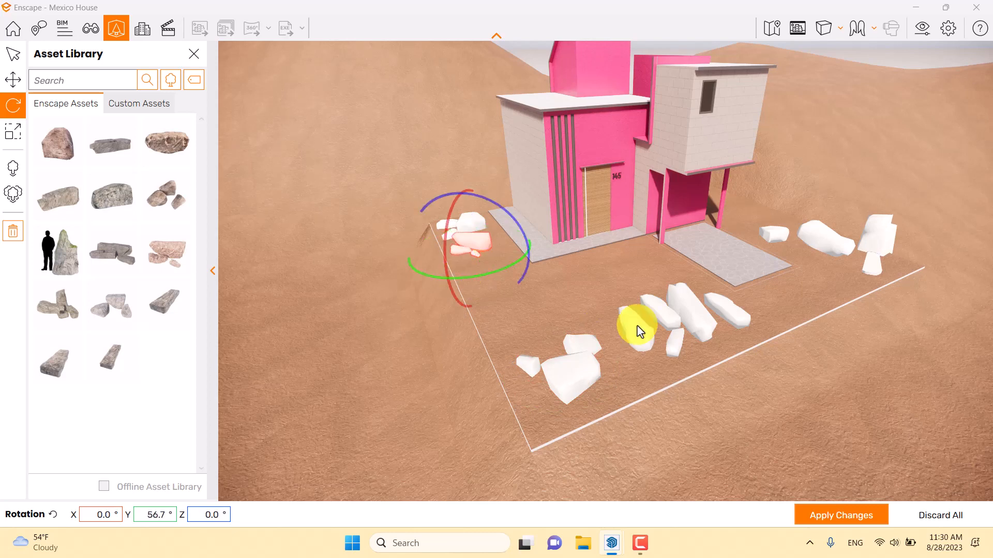
- Rotate the grey slab stone group near the front boundary about its vertical axis
click(664, 320)
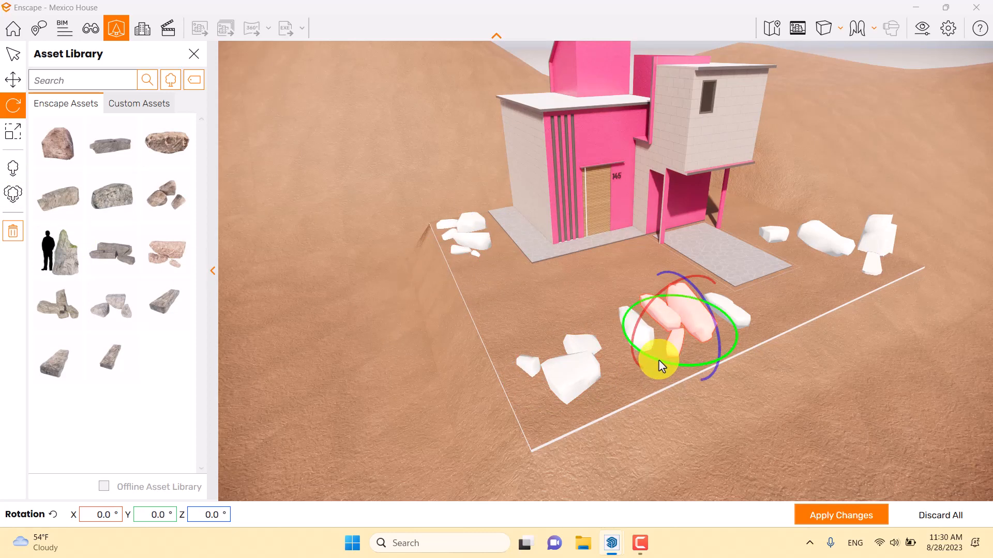
right_drag(659, 360, 656, 358)
drag(646, 358, 644, 357)
- Move the single Stone 005 along Z to about -29.3, toward the front-corner stone group
click(612, 331)
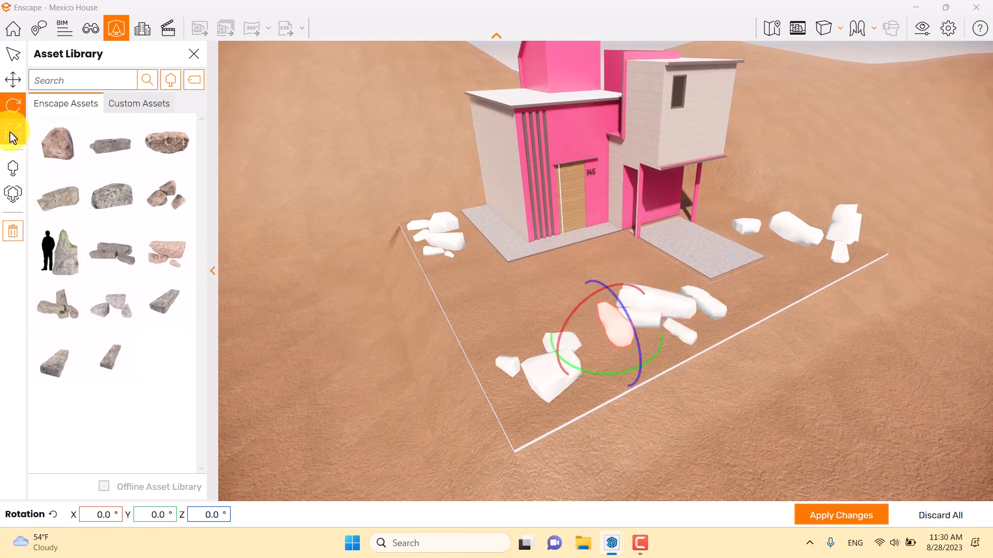
click(13, 75)
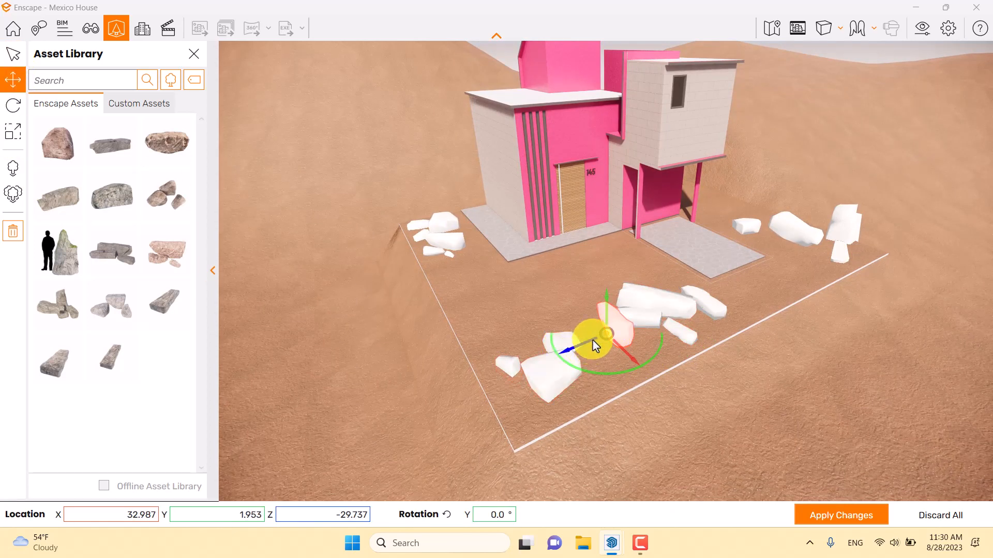
drag(575, 347, 573, 348)
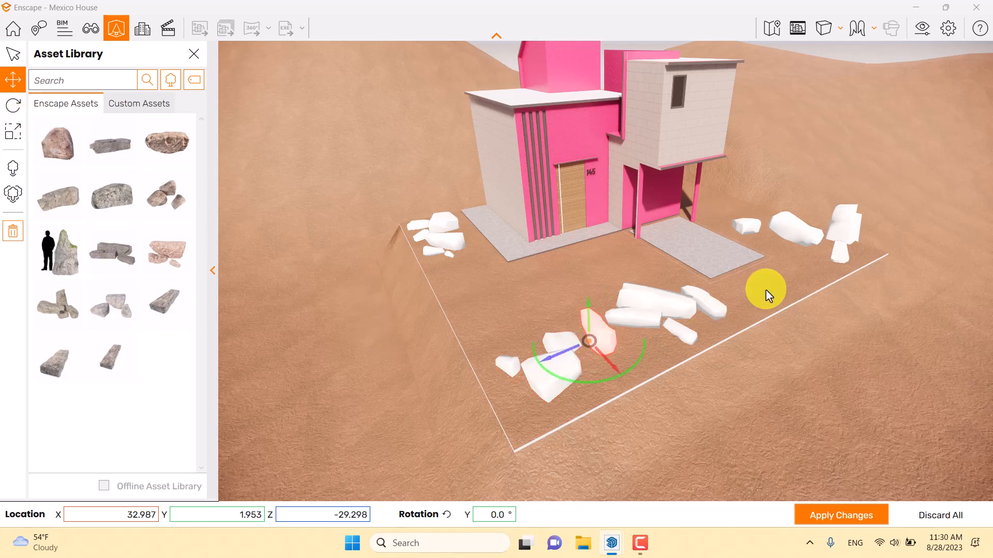
- Rotate the small single stone beside the driveway to about 303° in Y
right_drag(766, 290, 727, 269)
click(689, 262)
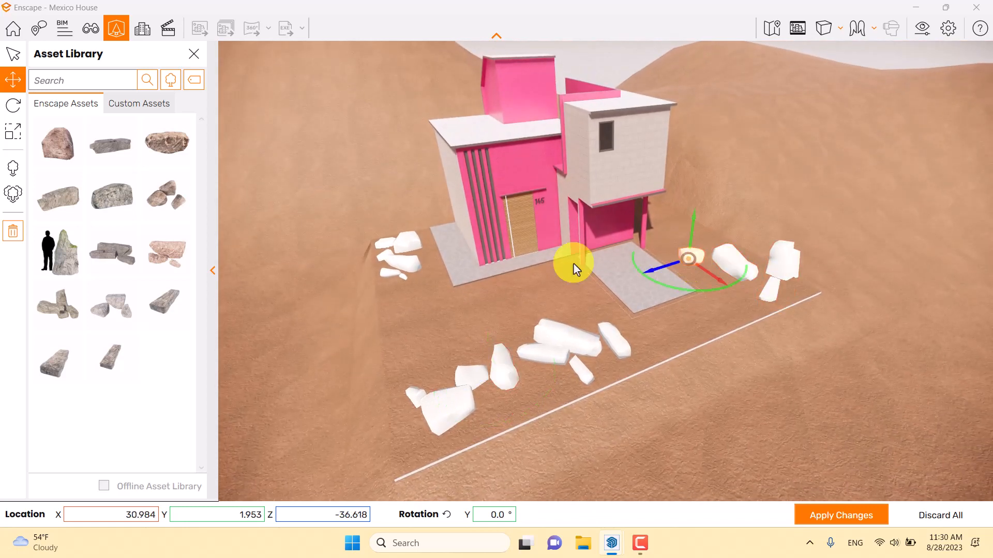
click(13, 105)
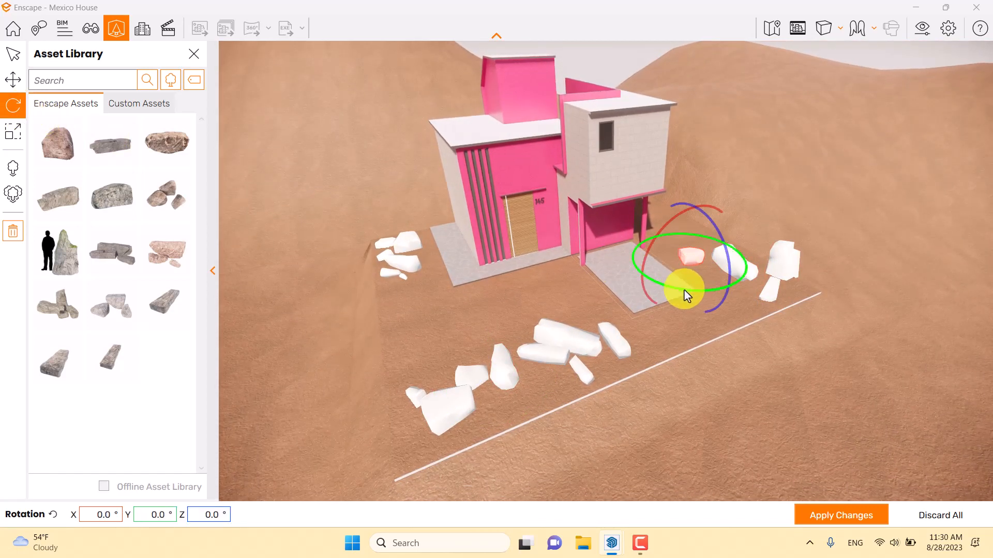
drag(686, 296, 690, 313)
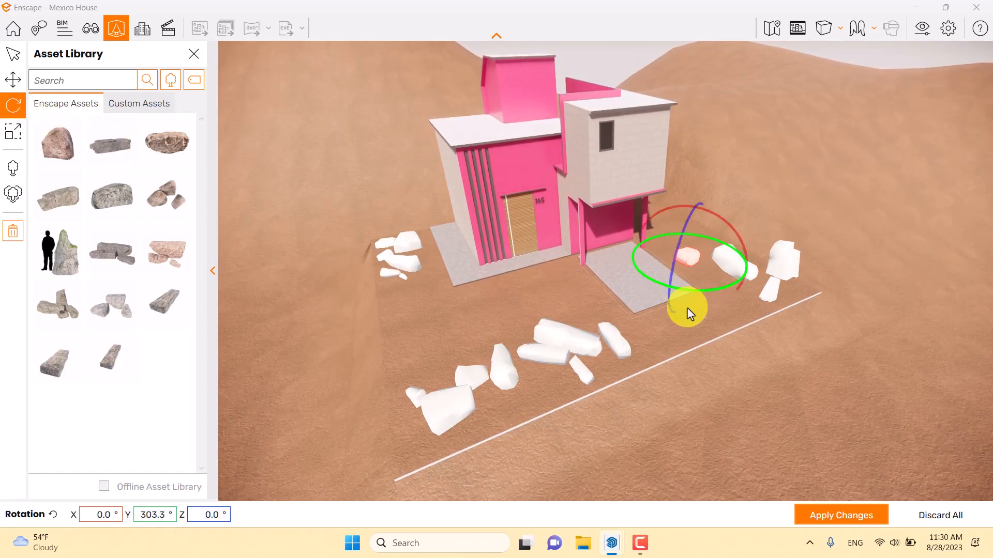
- Apply the stone changes to the model, retry the busy operation in SketchUp, and switch back to Enscape
click(840, 517)
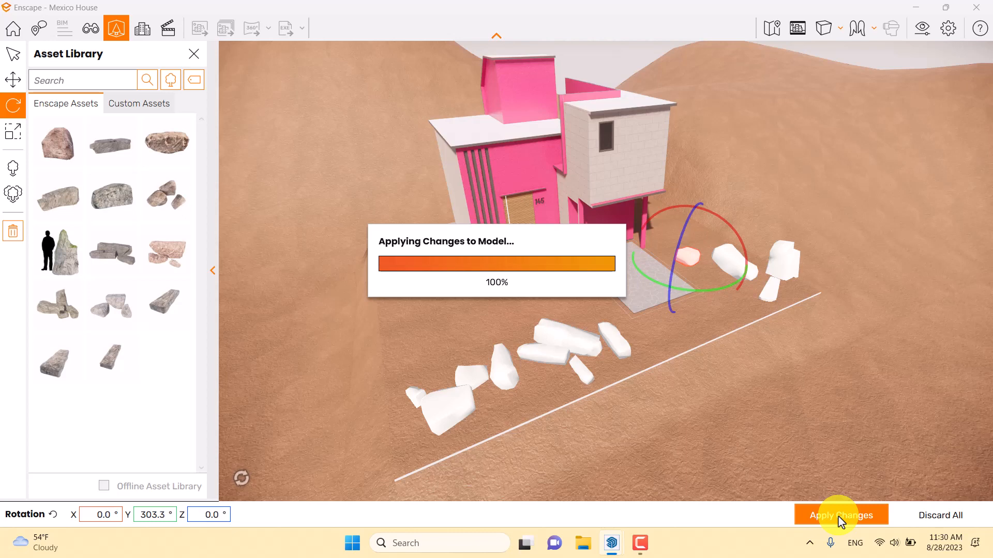
mouse_move(616, 545)
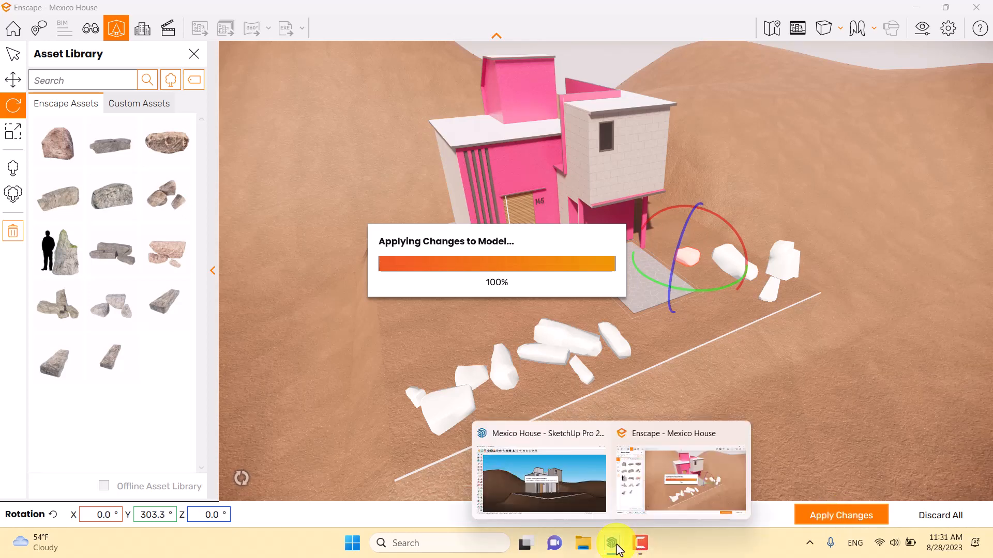
mouse_move(569, 486)
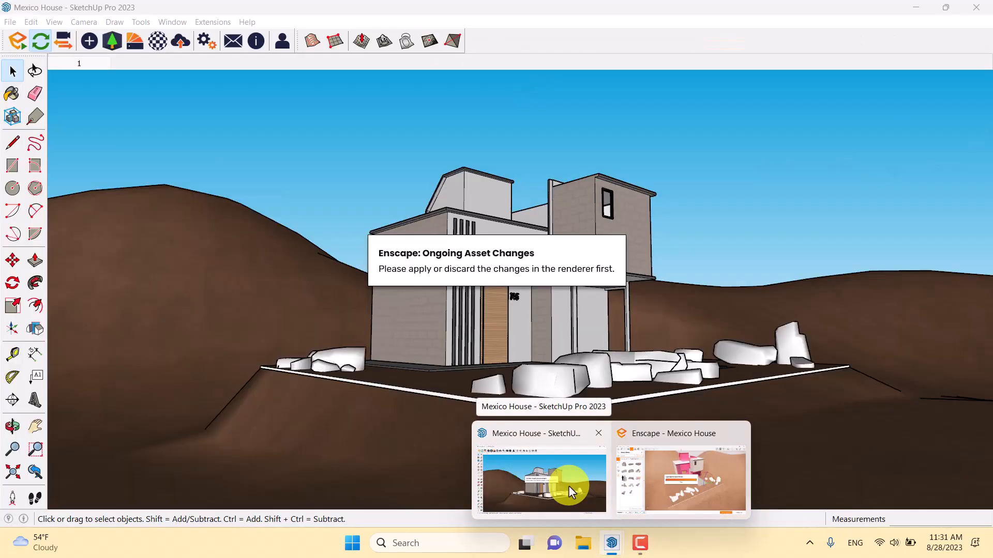
mouse_move(687, 480)
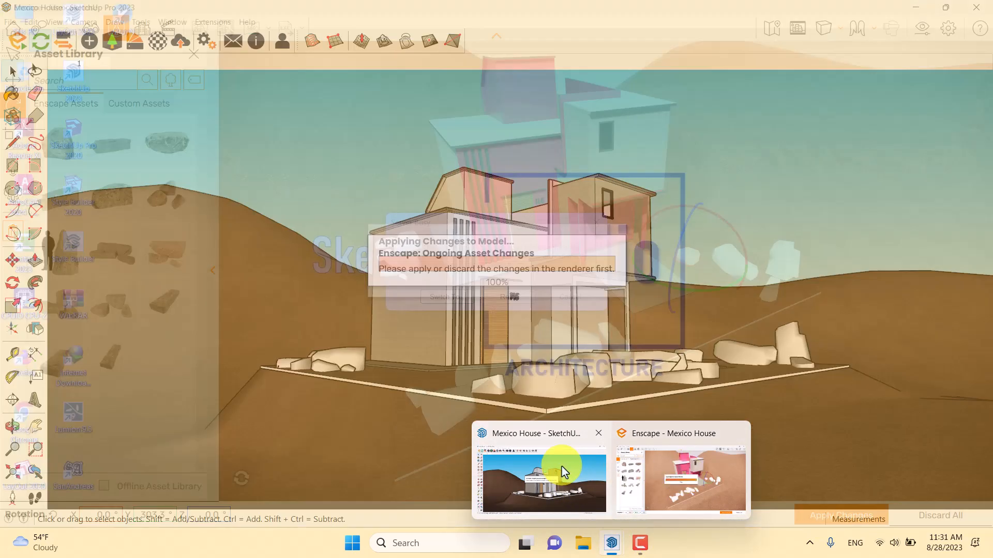
click(561, 466)
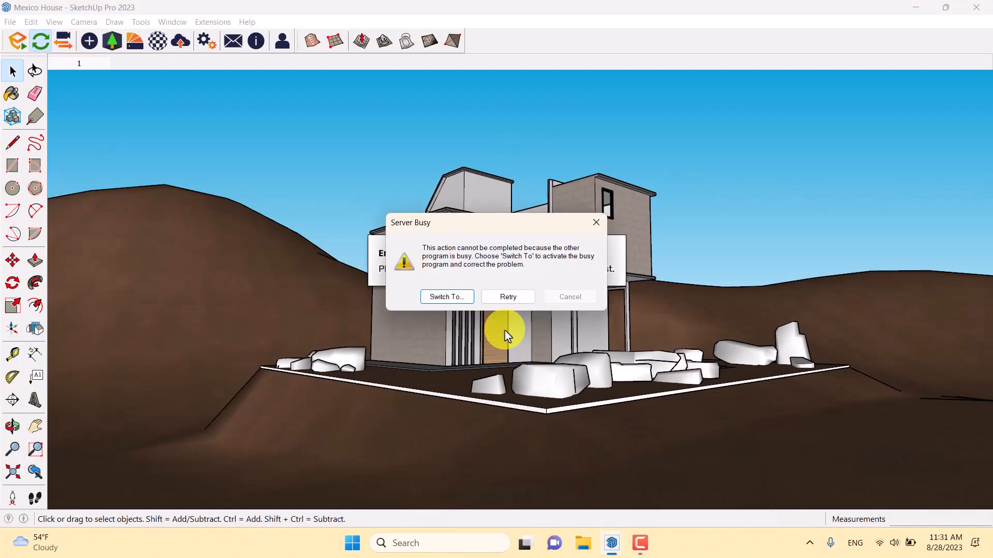
click(505, 298)
click(504, 298)
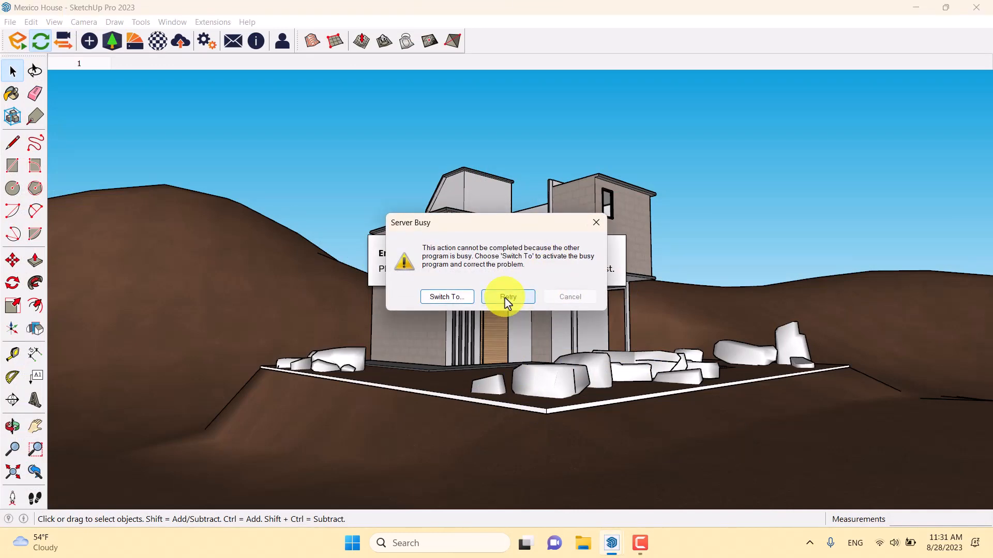
click(506, 299)
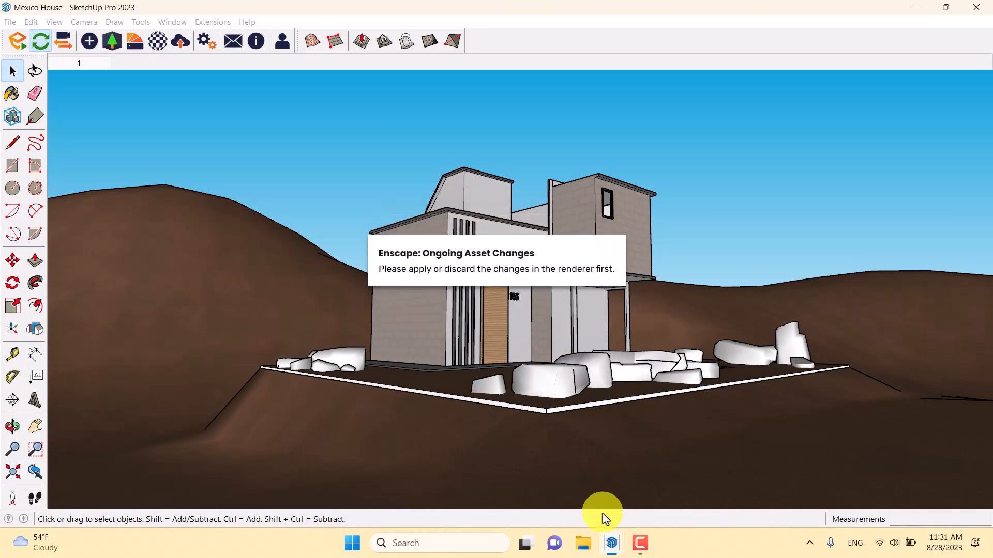
mouse_move(613, 540)
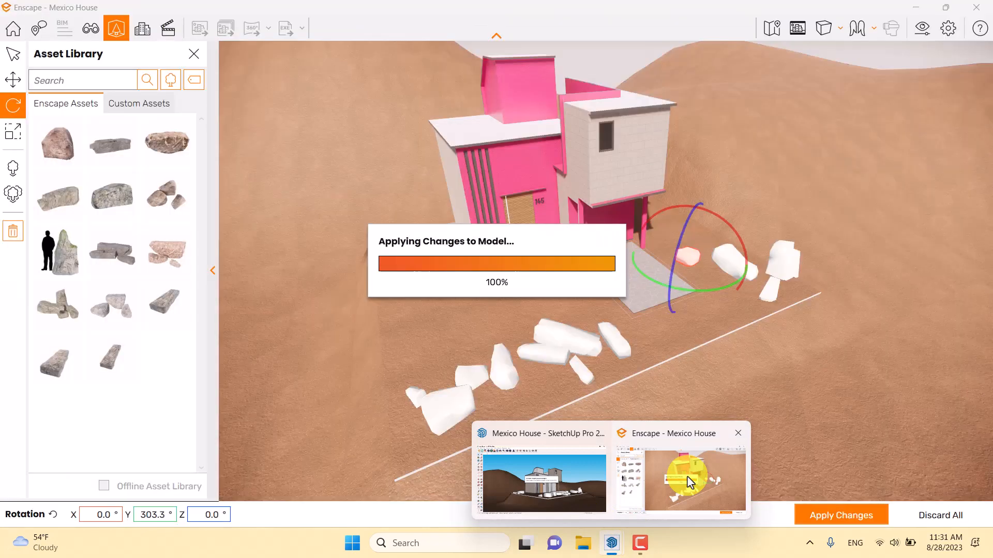
click(686, 476)
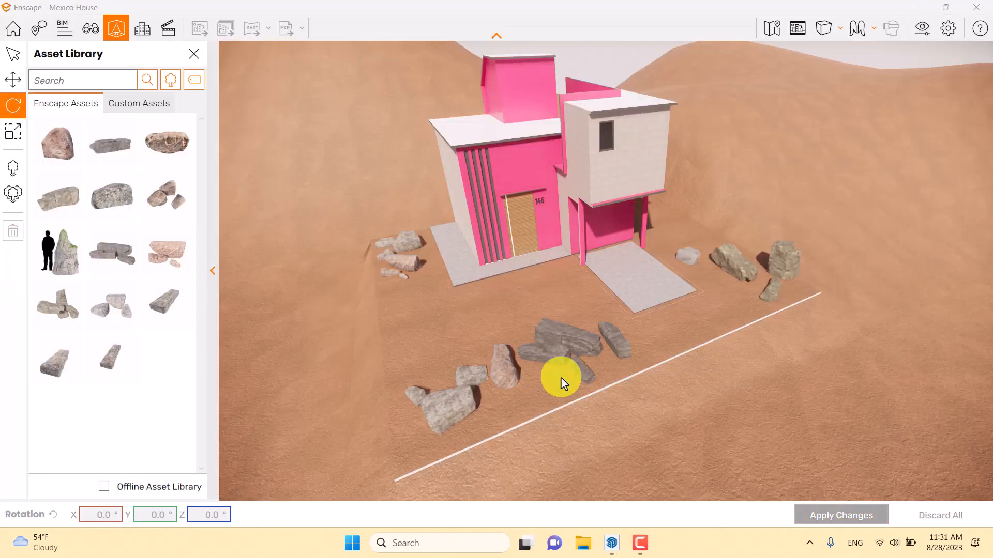
- Clear the current tag filter in the asset library and filter the assets by the Bush tag
right_drag(449, 335, 448, 338)
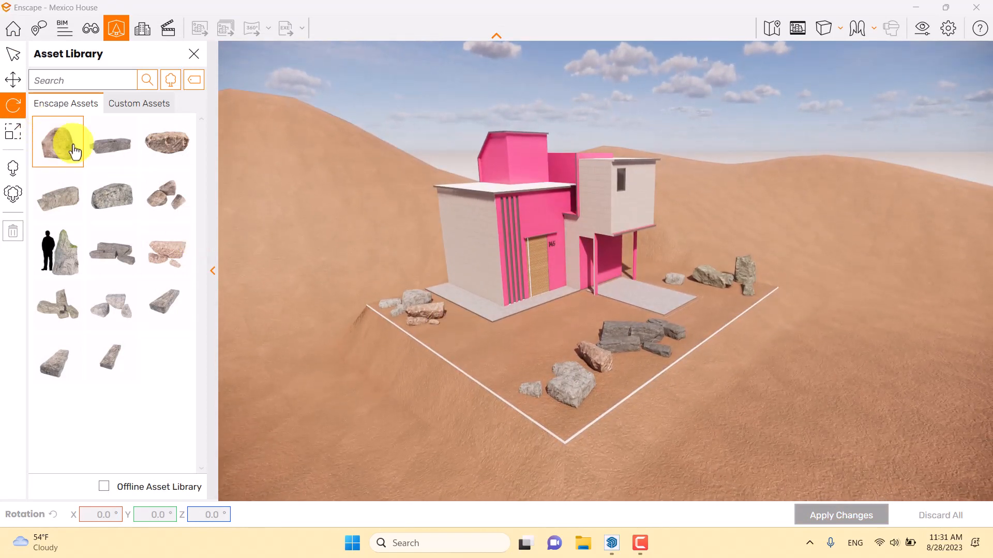
click(194, 79)
click(197, 105)
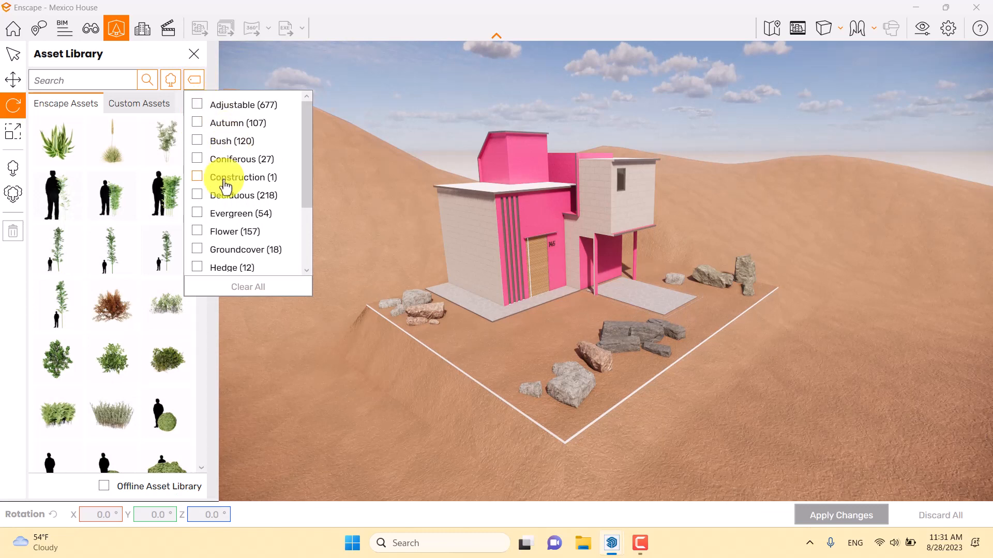
click(196, 140)
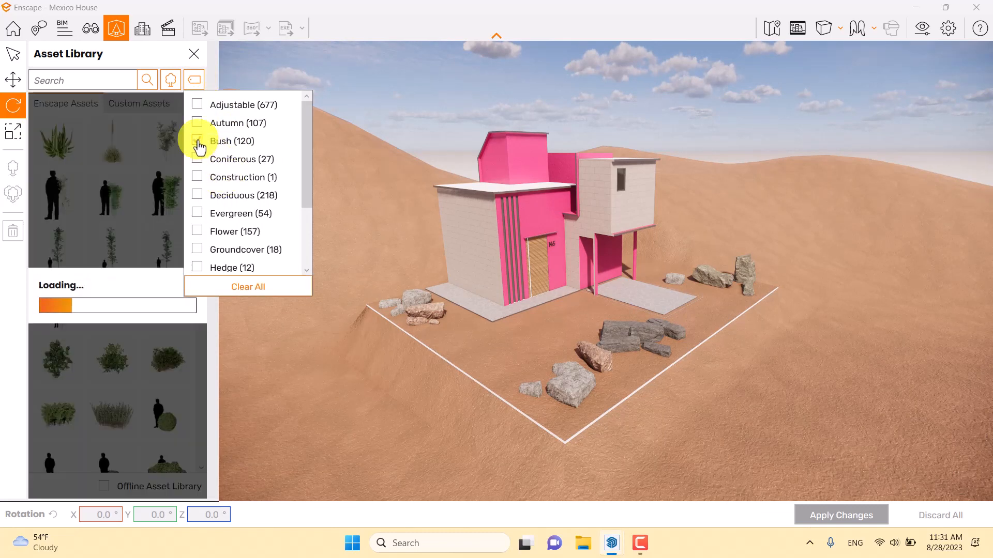
- Place nine copies of the brown dry shrub among the stones around the house, apply the changes and close the asset library
click(59, 145)
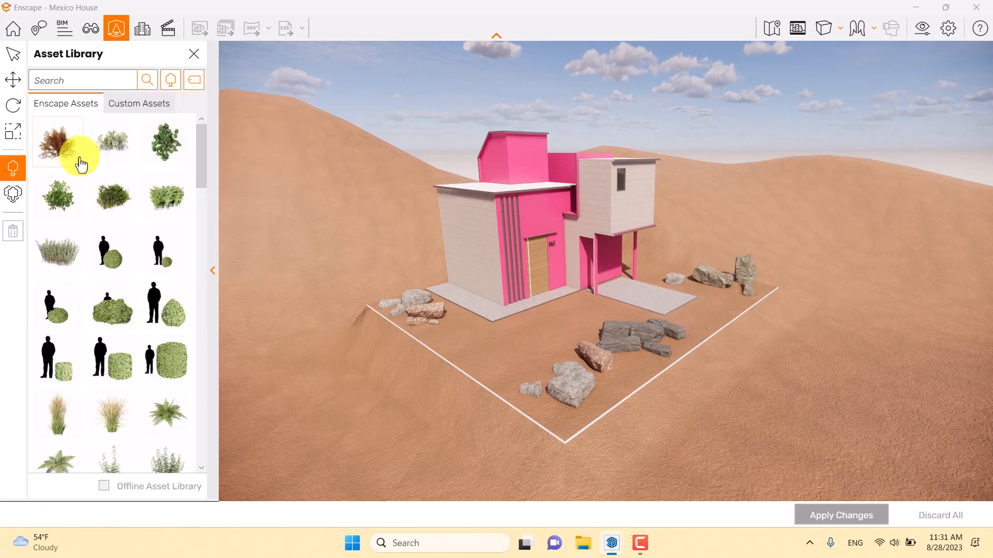
click(436, 327)
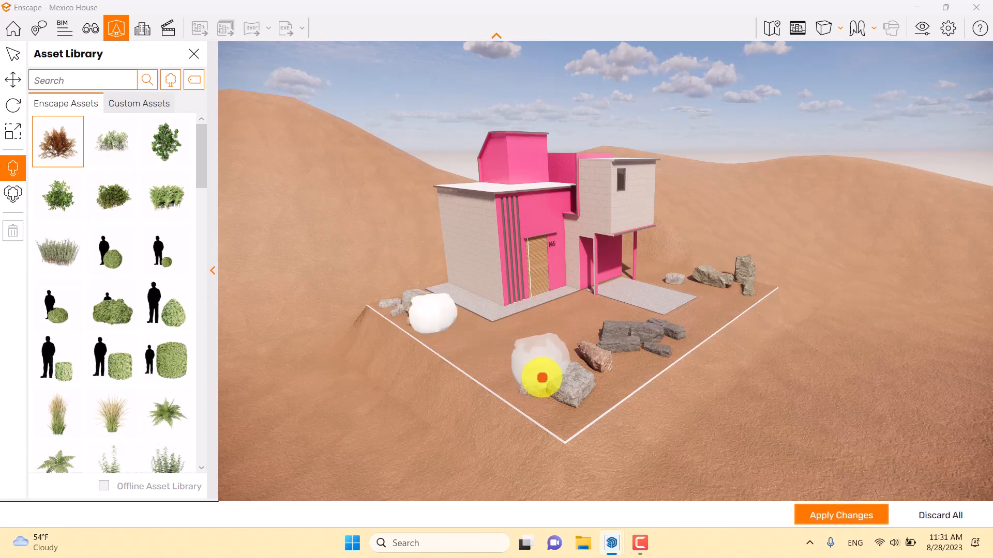
click(542, 377)
click(623, 359)
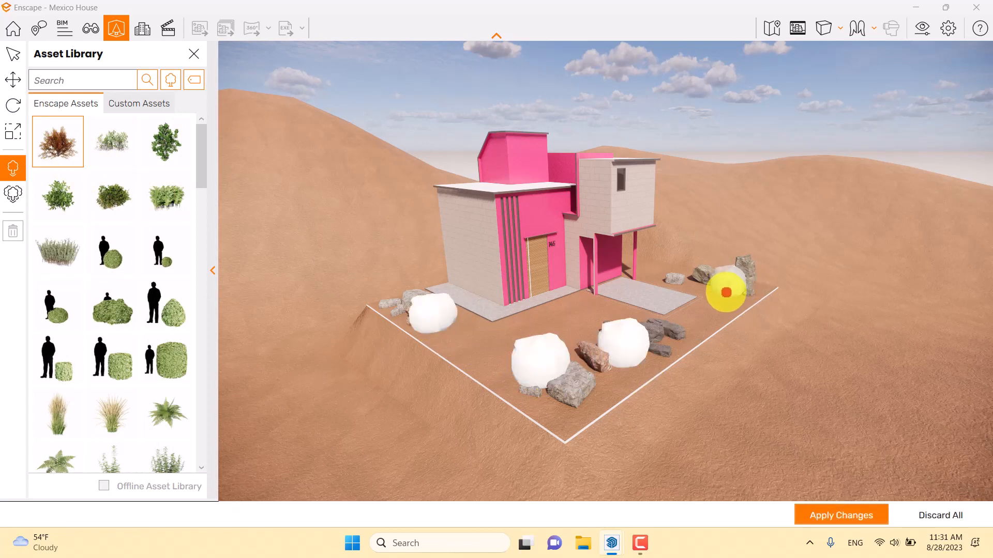
click(724, 290)
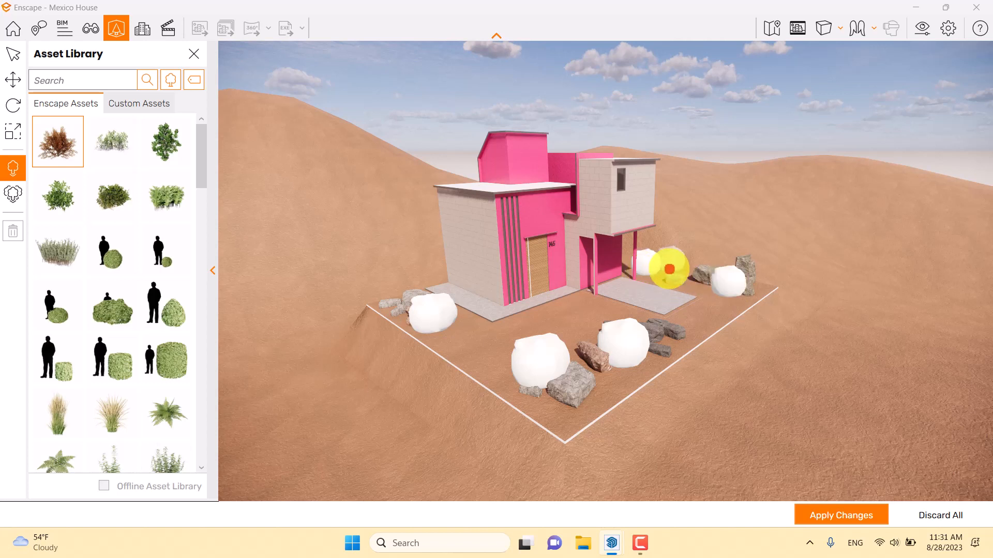
click(669, 269)
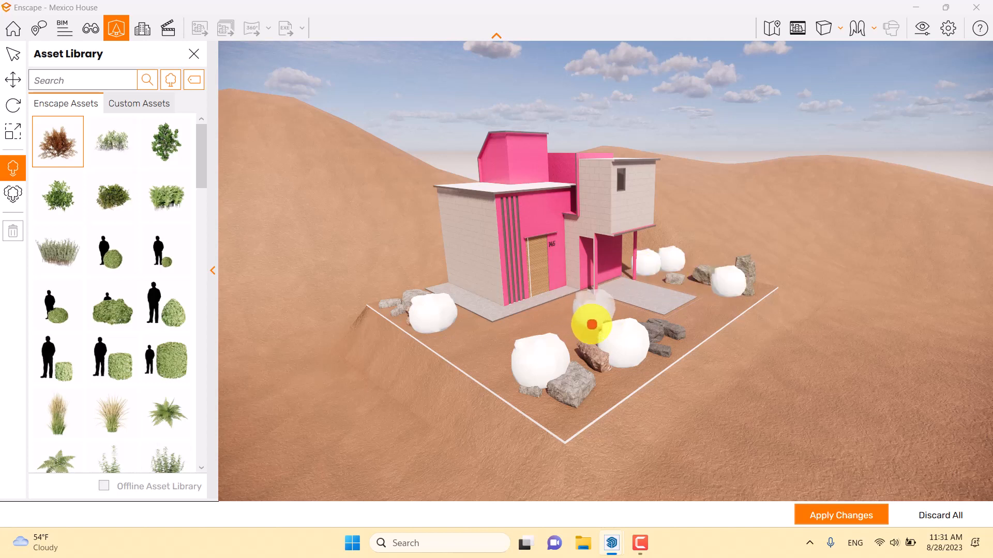
click(583, 336)
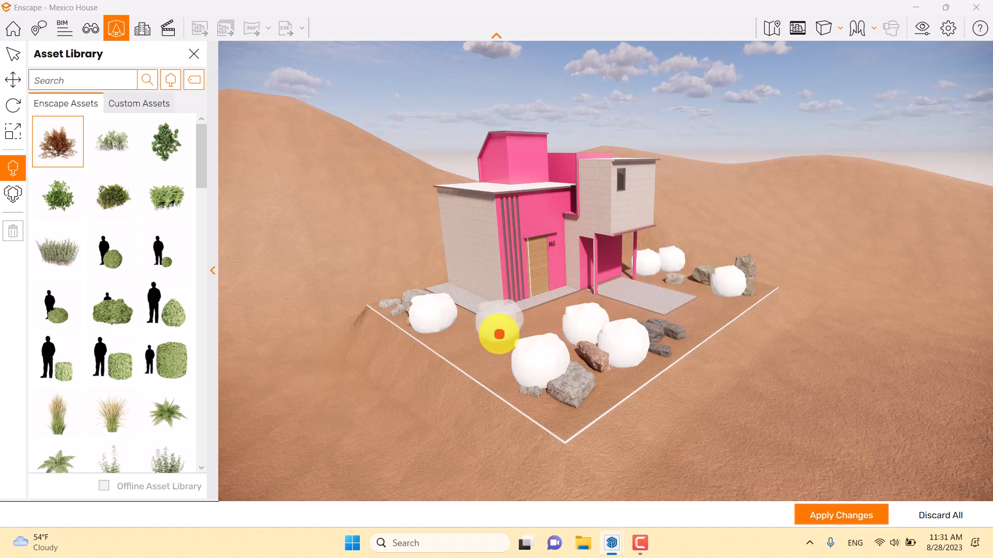
click(451, 341)
click(385, 308)
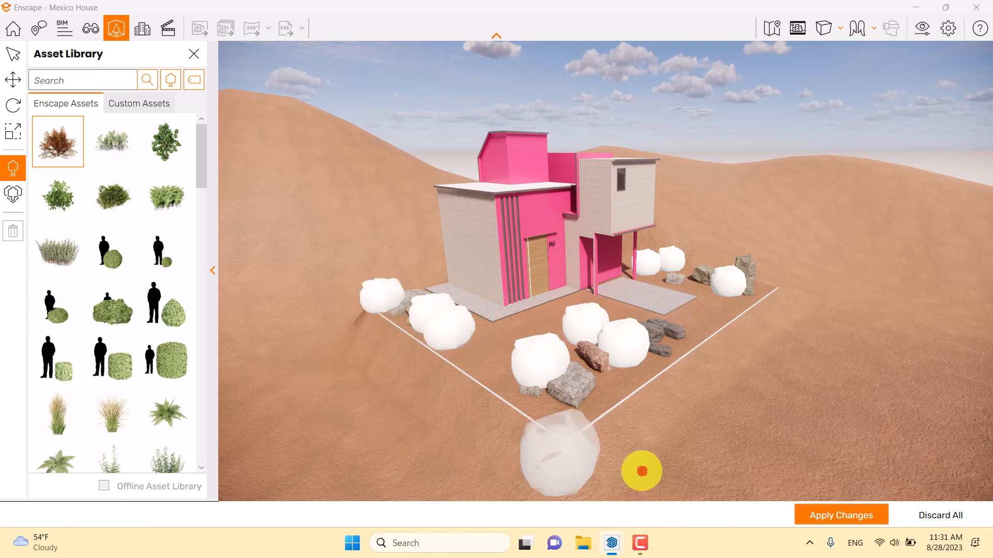
click(839, 516)
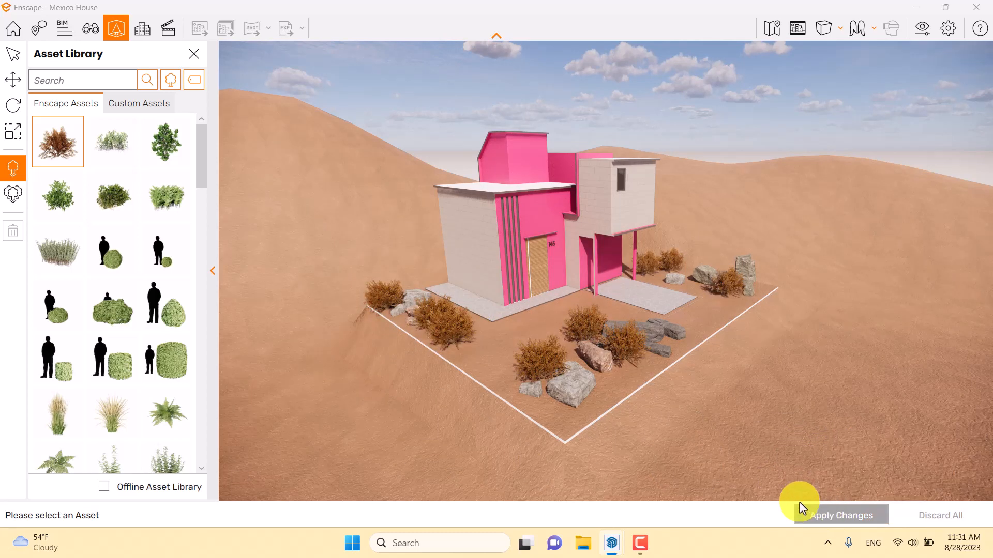
click(194, 54)
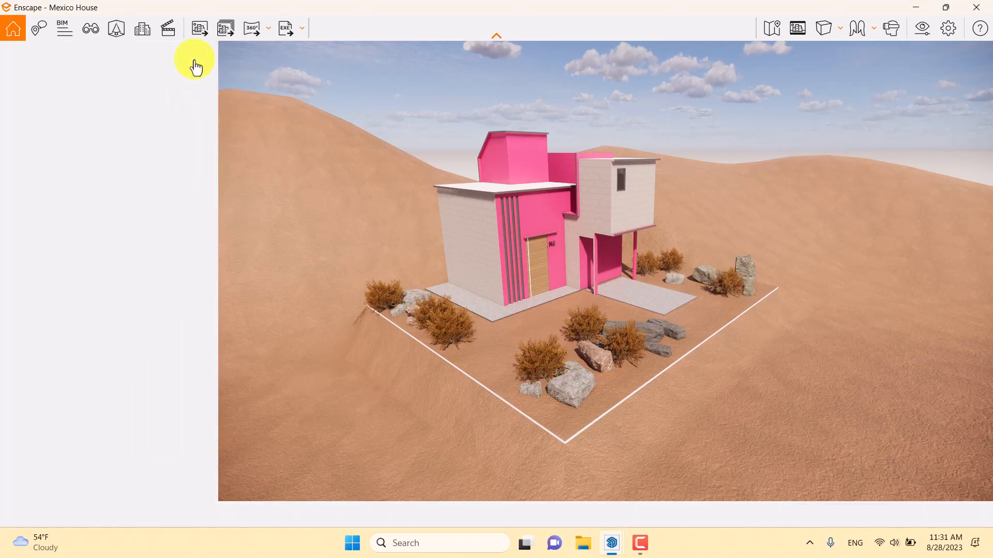
- Restore the saved view 1 of Mexico House and close the view management
drag(637, 291, 660, 299)
scroll(639, 290, up, 3)
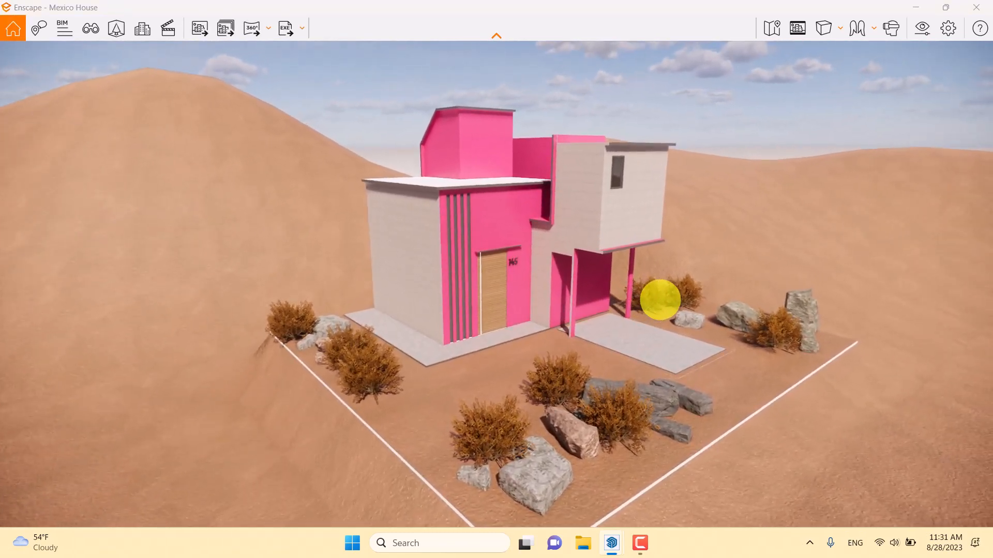
key(f)
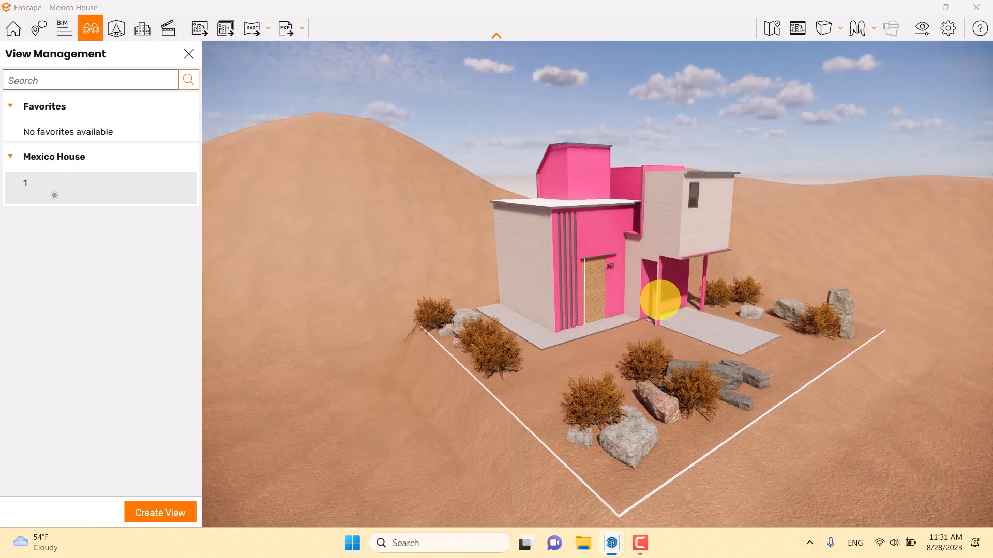
click(65, 192)
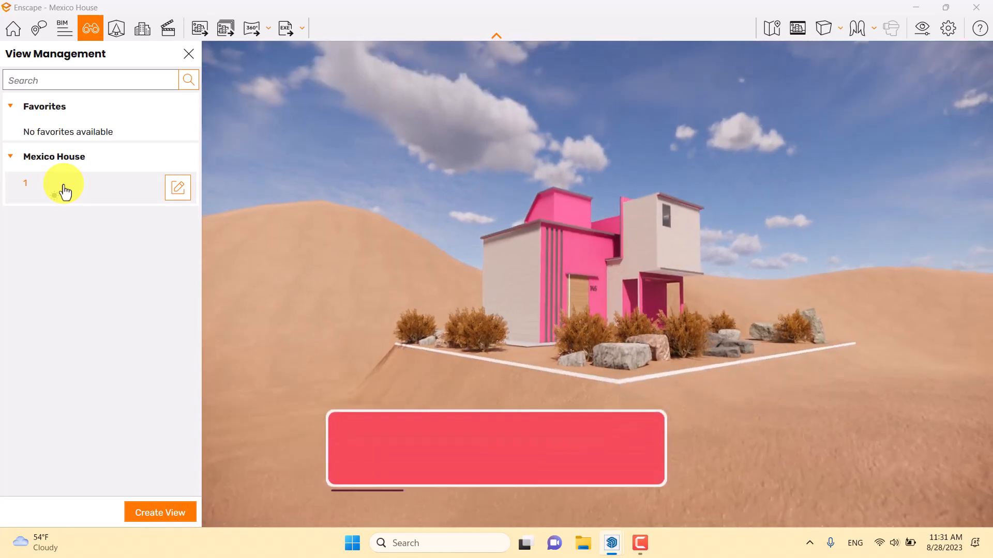
click(185, 61)
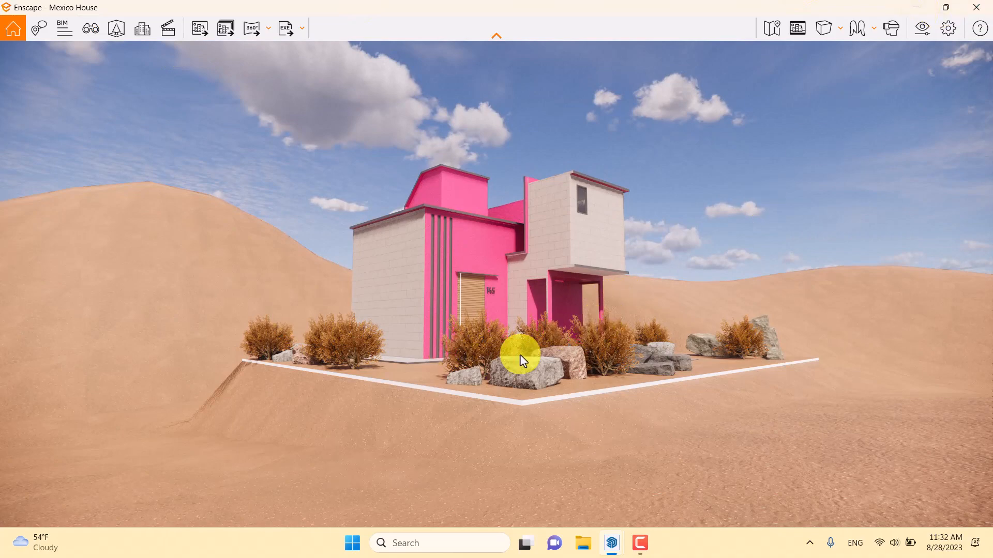
- Switch to SketchUp, select all nine shrub placeholders and move them straight down so they sink partly into the ground
click(917, 7)
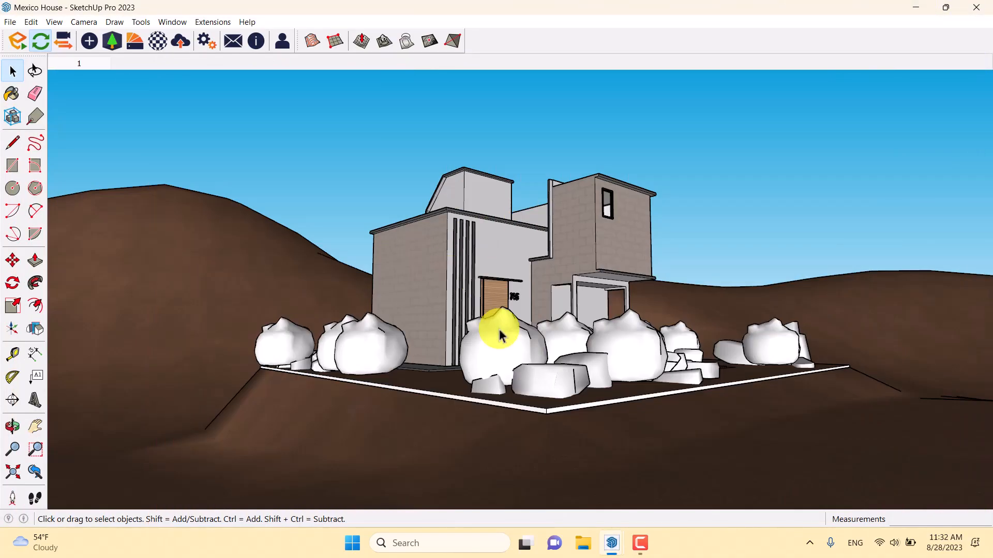
middle_drag(501, 335, 500, 420)
scroll(501, 421, up, 1)
ctrl+click(502, 414)
ctrl+click(558, 370)
ctrl+click(647, 390)
ctrl+click(657, 282)
ctrl+click(700, 275)
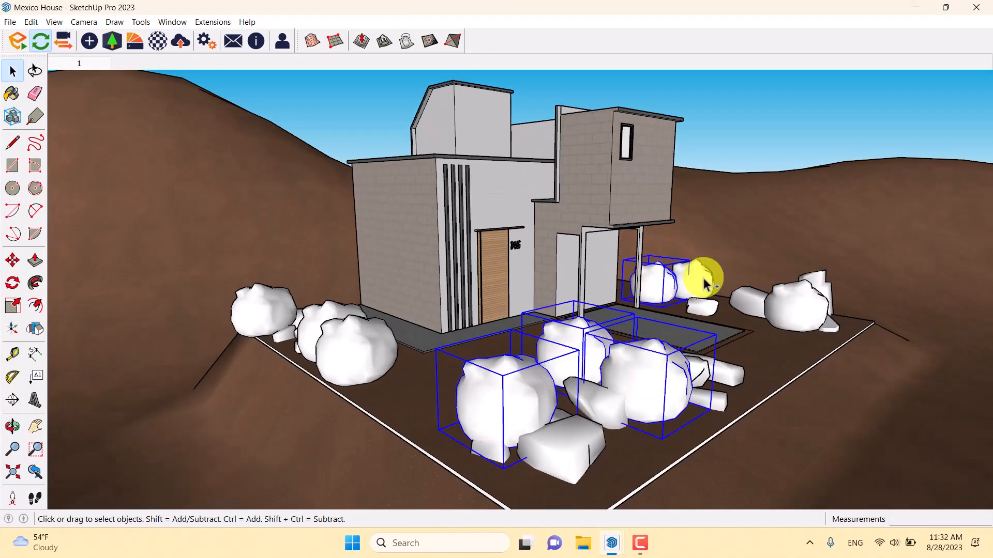
ctrl+click(783, 313)
ctrl+click(333, 368)
ctrl+click(326, 314)
ctrl+click(252, 296)
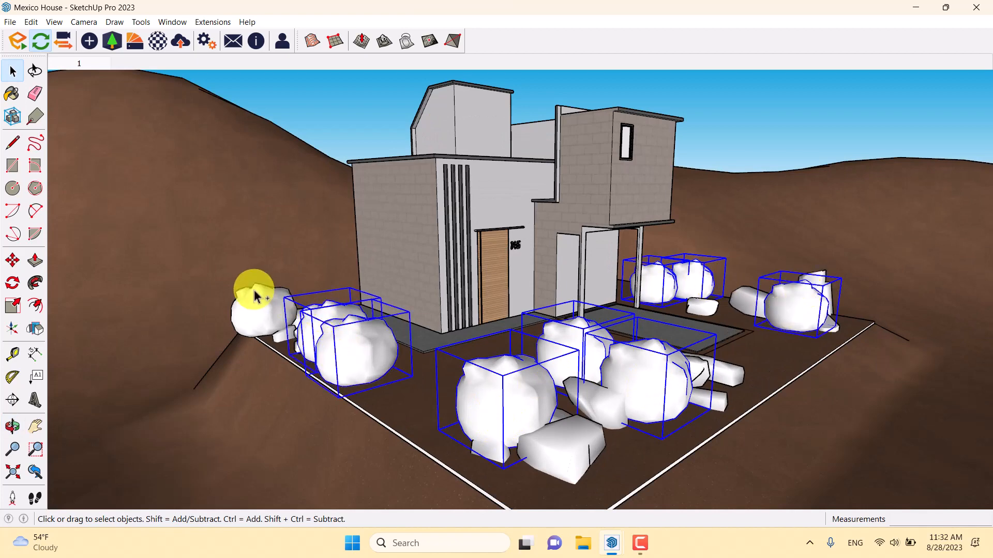
click(12, 260)
middle_drag(294, 374, 325, 239)
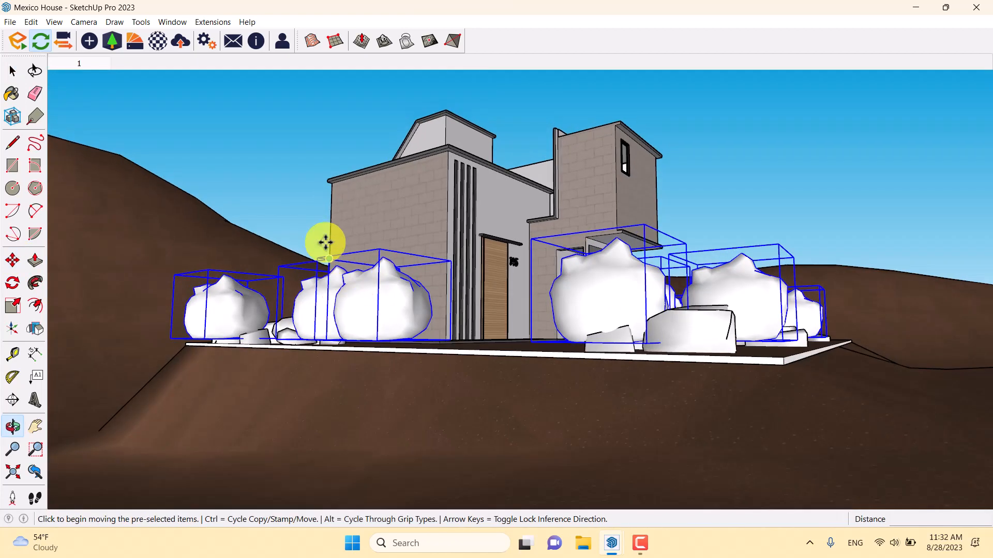
click(334, 209)
click(332, 223)
key(space)
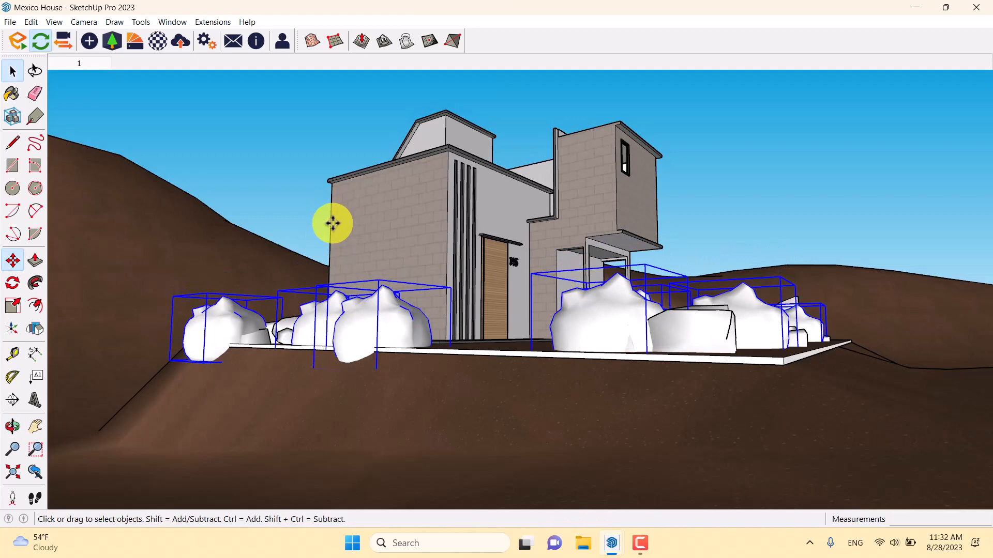
click(256, 156)
- Switch to Enscape, show the safe frame and set the camera projection to Two-Point
mouse_move(617, 543)
click(658, 481)
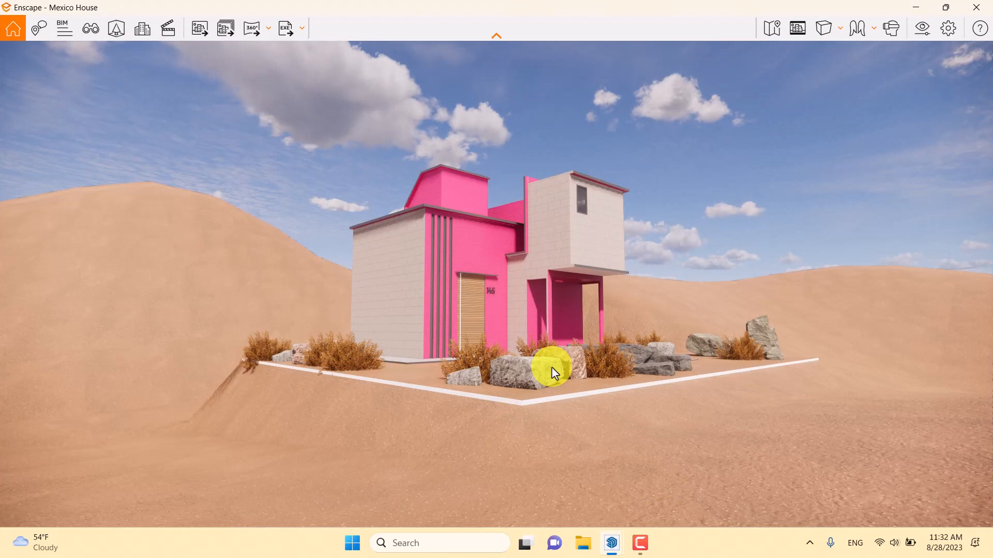
click(799, 31)
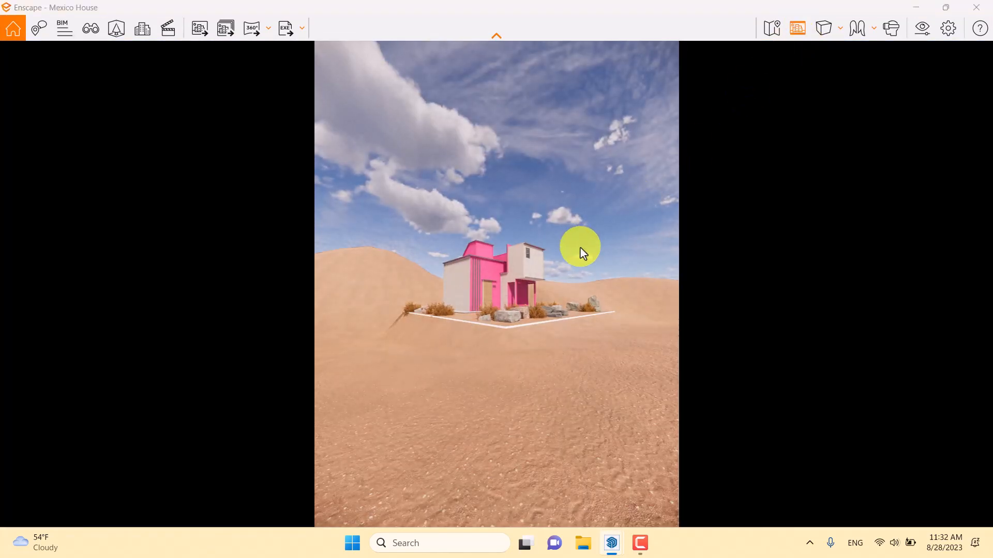
click(828, 28)
click(864, 76)
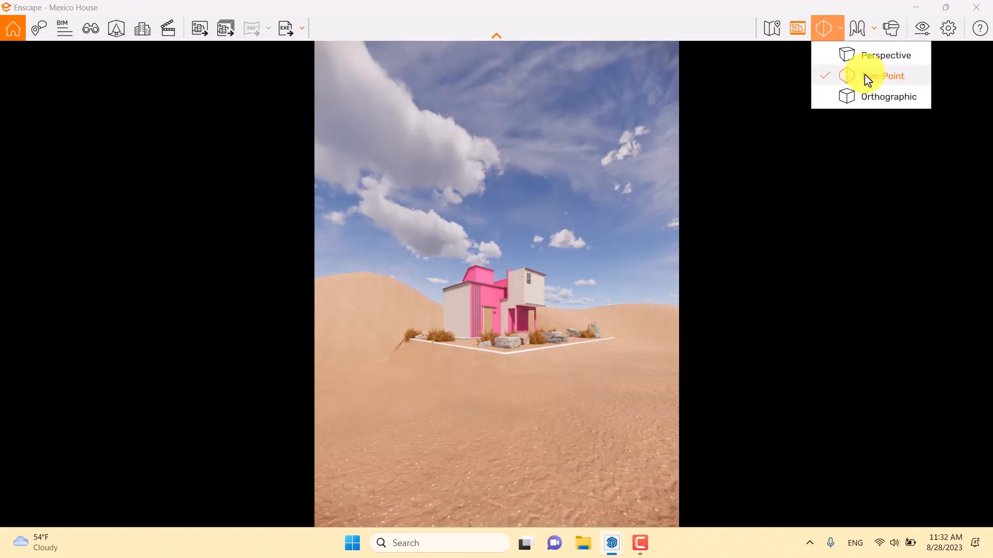
click(489, 266)
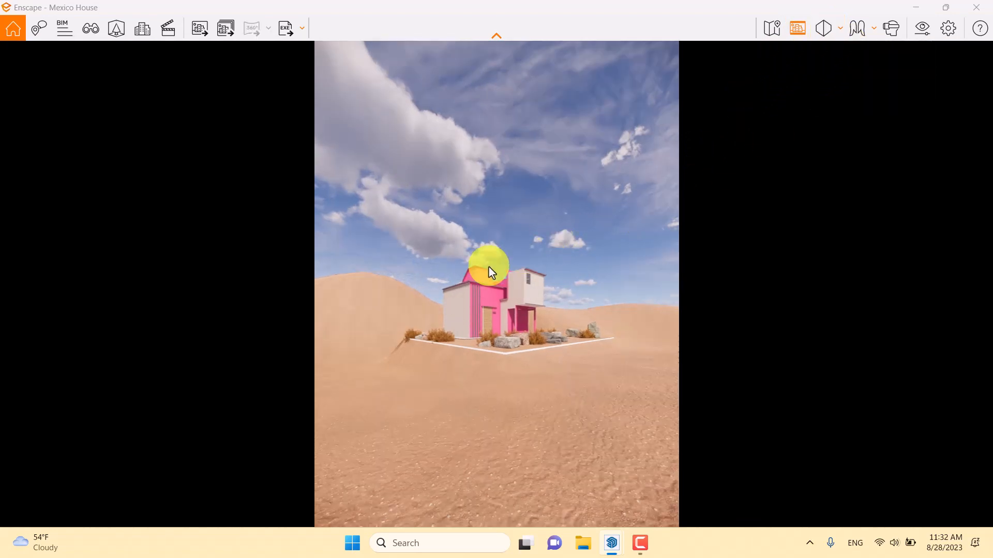
- Set the camera's horizontal field of view to 36° in the visual settings
click(913, 39)
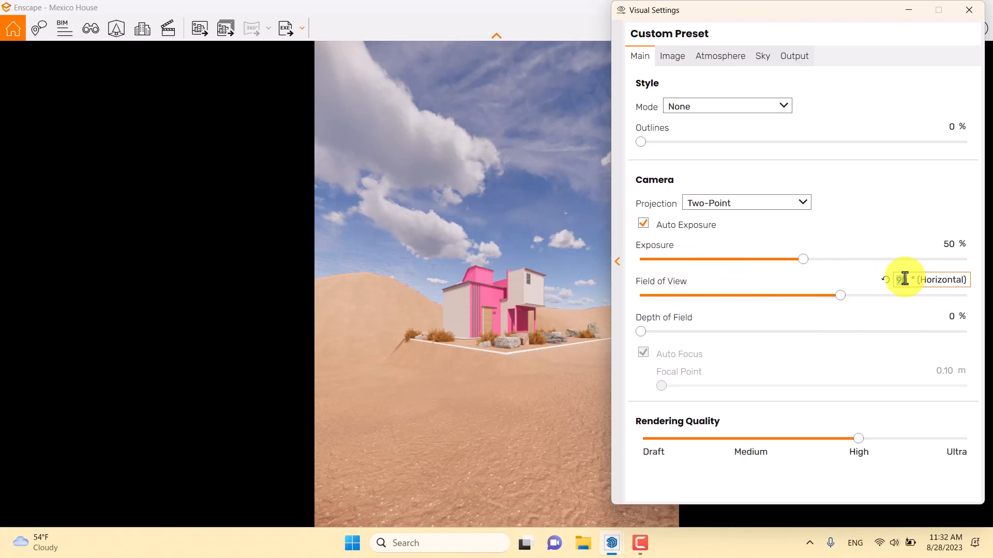
key(Return)
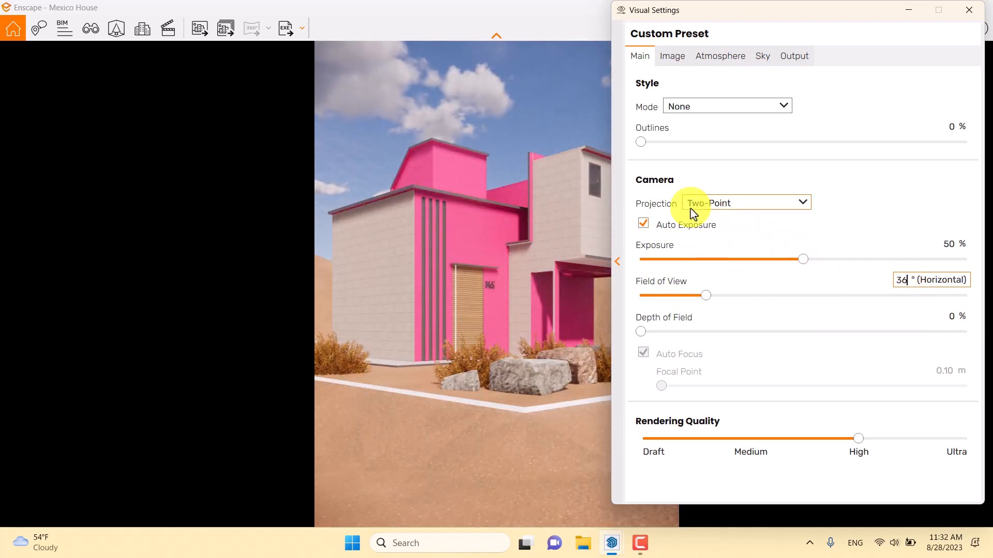
- Switch the camera to manual exposure at 44 % and set the rendering quality to Medium
drag(776, 18, 184, 60)
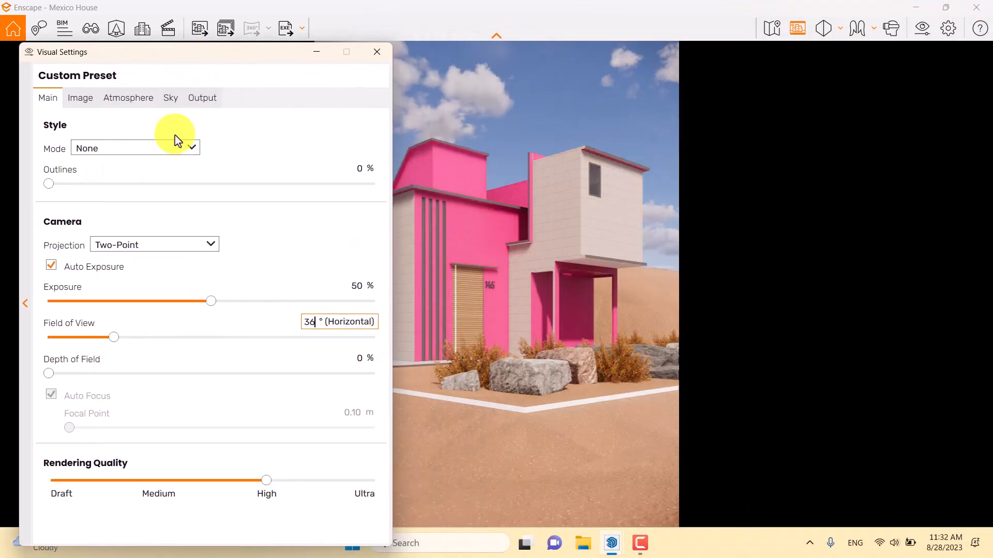
click(54, 266)
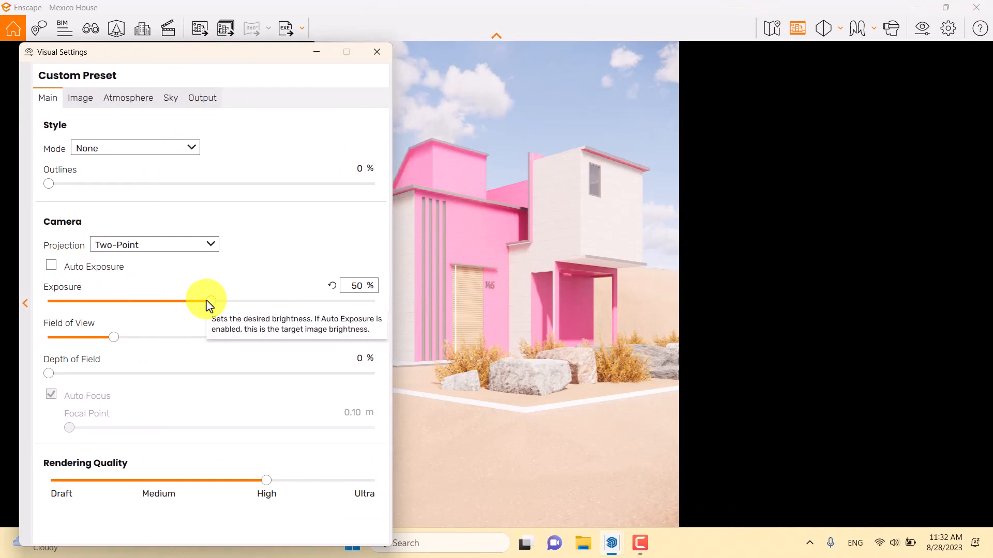
drag(208, 302, 192, 303)
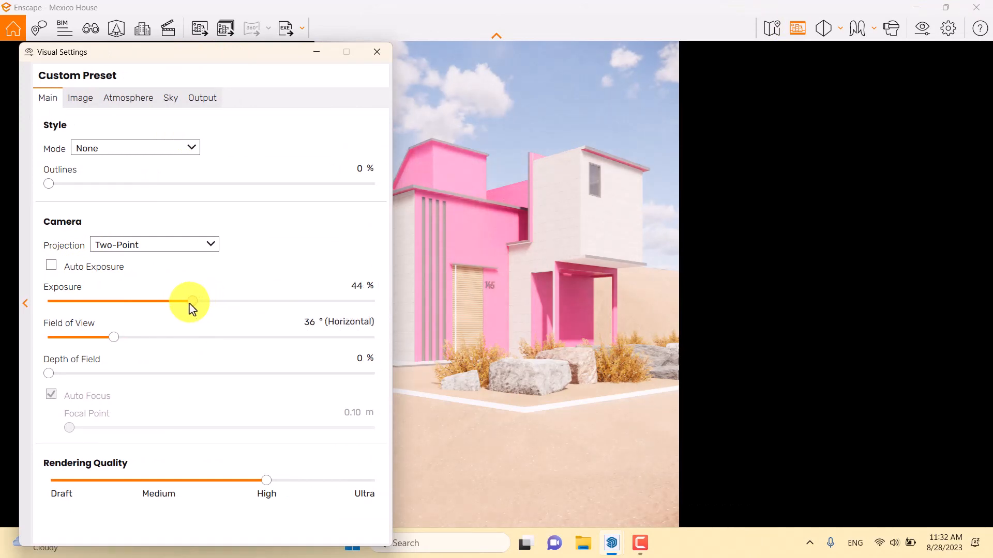
drag(271, 480, 160, 482)
- Try a manual exposure of 13 %, raised to 16 %
drag(194, 304, 97, 309)
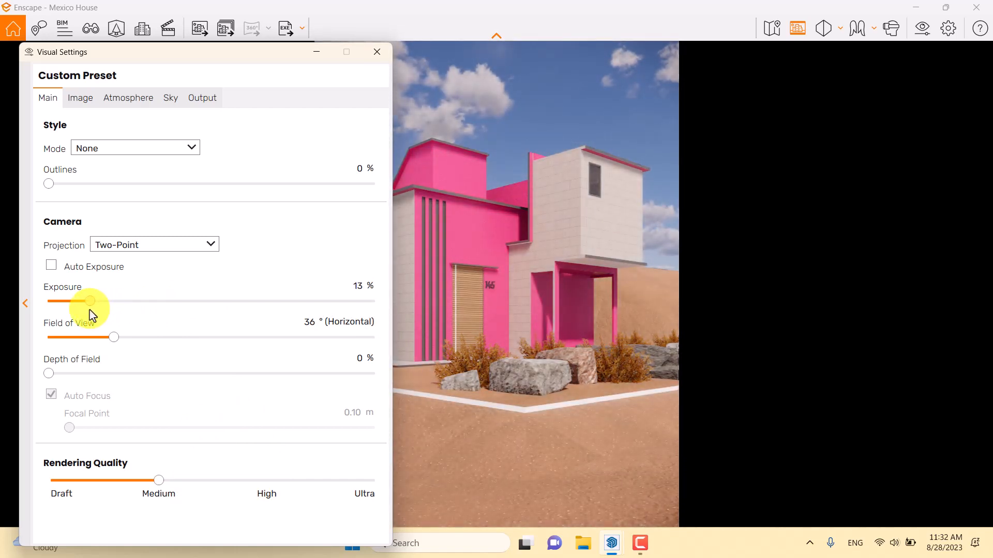
click(354, 288)
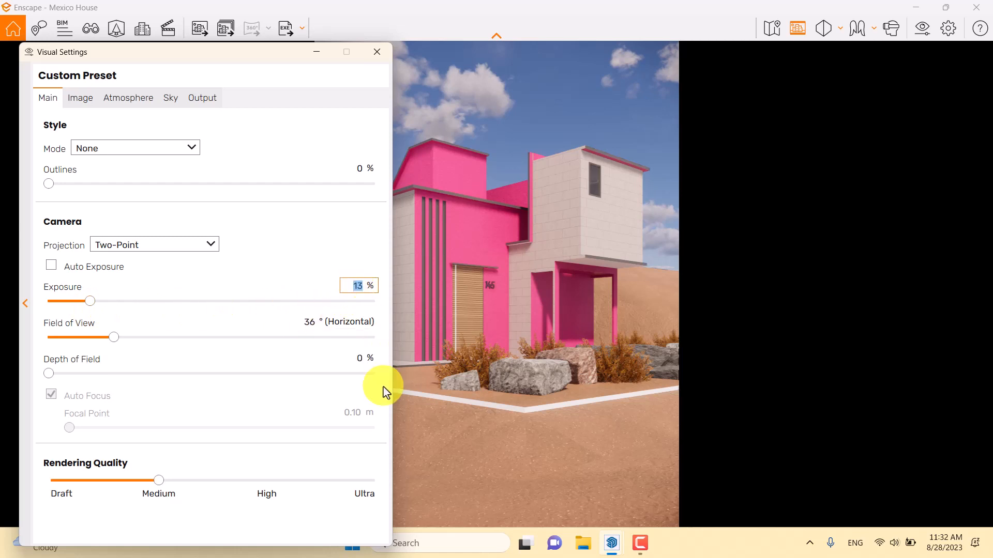
text(16)
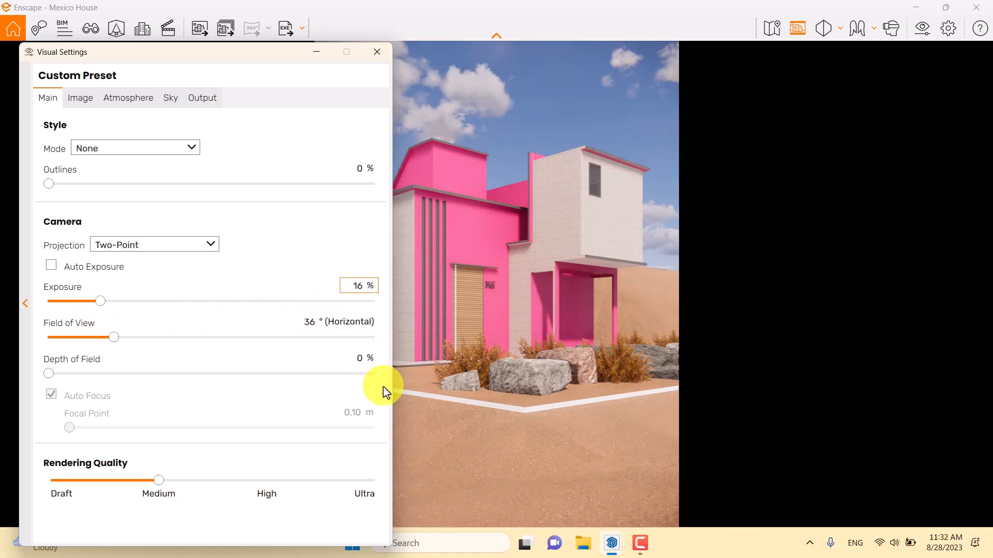
- Re-enable auto exposure and set the exposure to 54 %
click(70, 274)
drag(111, 300, 231, 309)
double_click(358, 287)
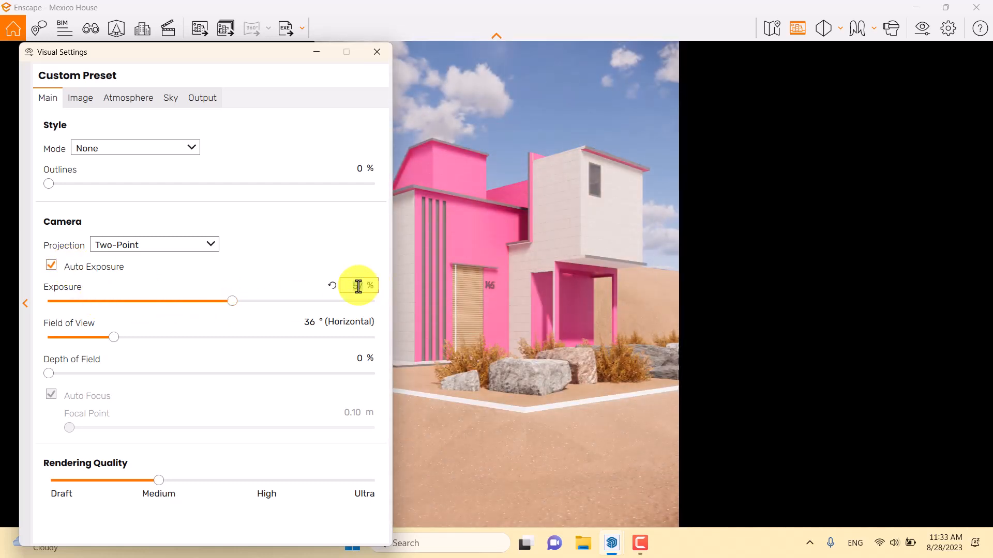
key(Return)
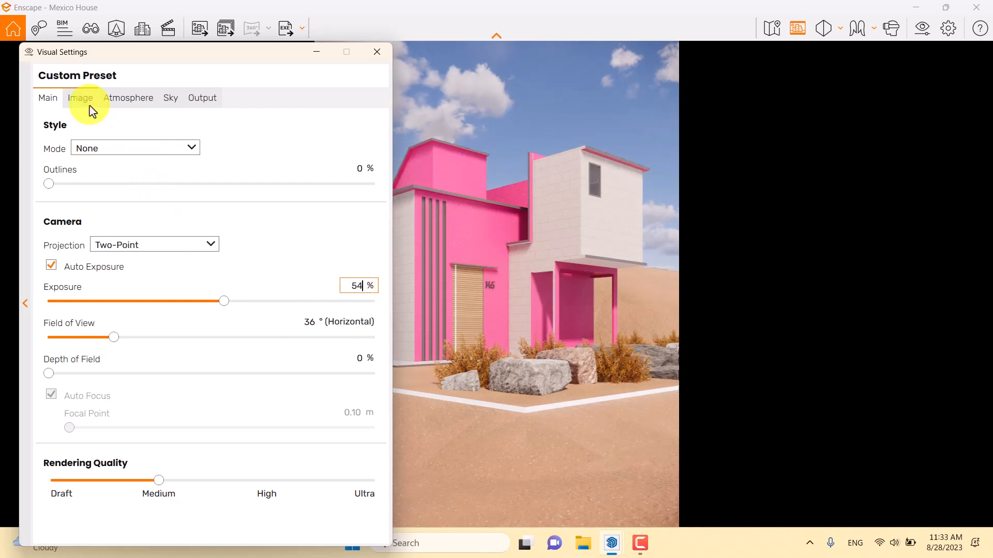
- Raise the depth of field to 12 % and turn off auto focus
click(50, 374)
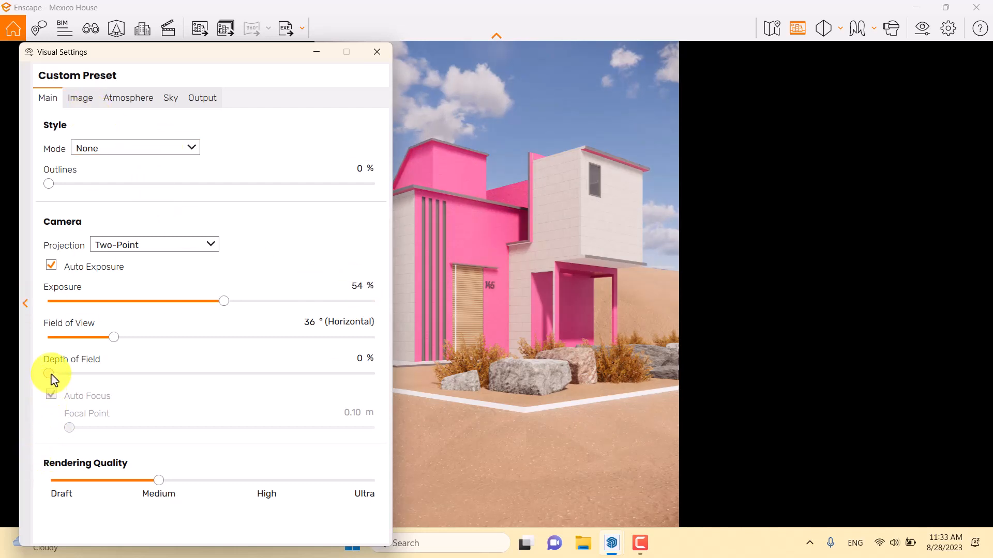
drag(52, 375, 86, 374)
click(51, 396)
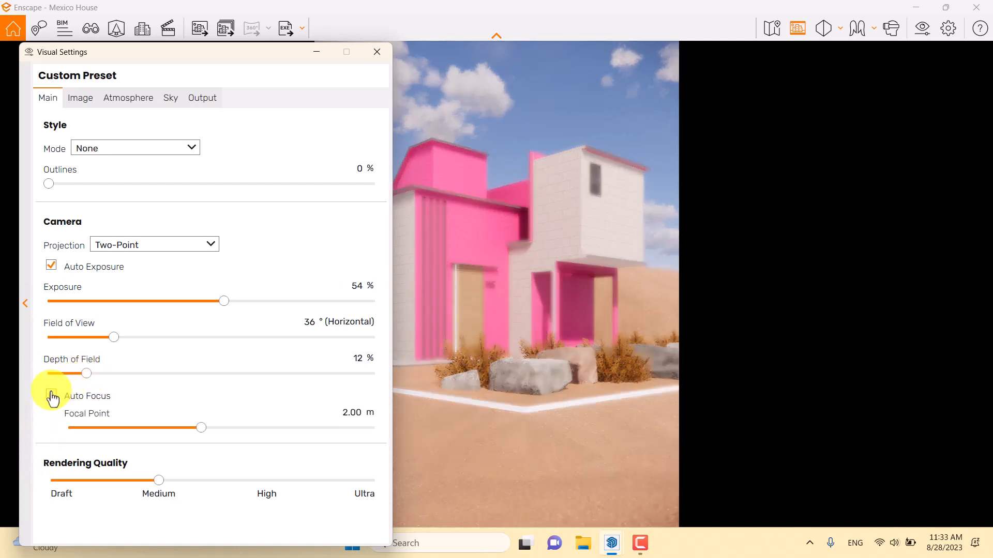
- Set the focal point to 14 m so the house is in focus, and raise the depth of field to 16 %
click(199, 428)
drag(200, 429, 284, 430)
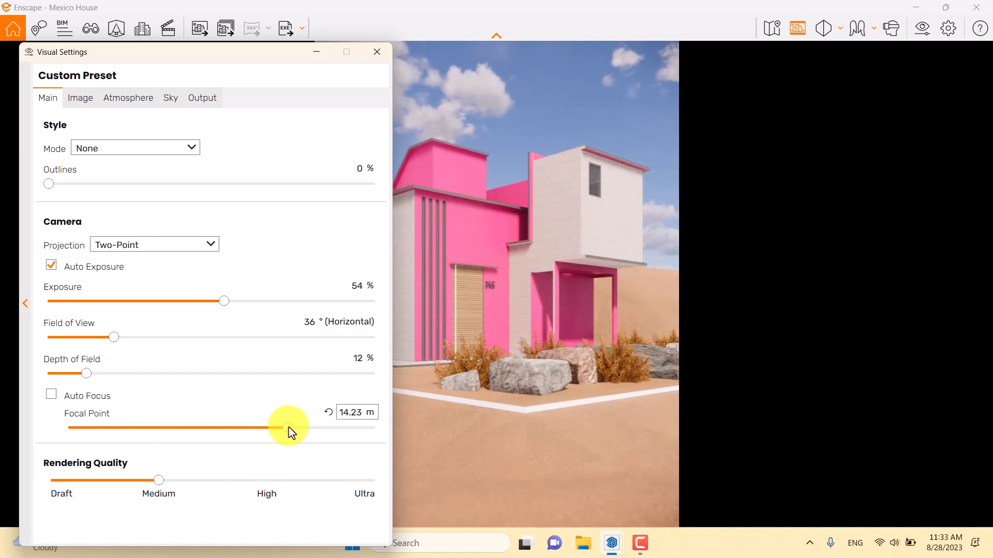
click(355, 414)
text(1)
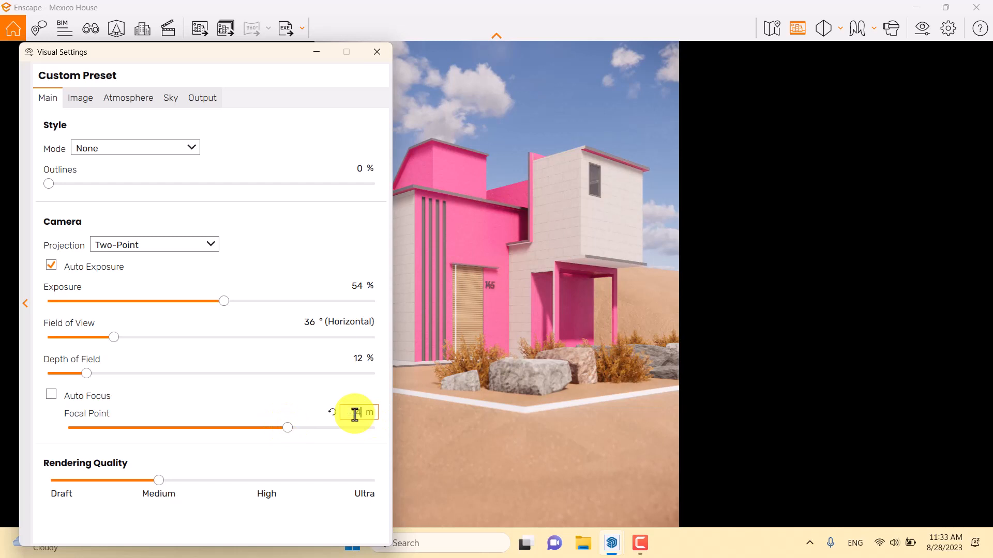
text(4)
key(Return)
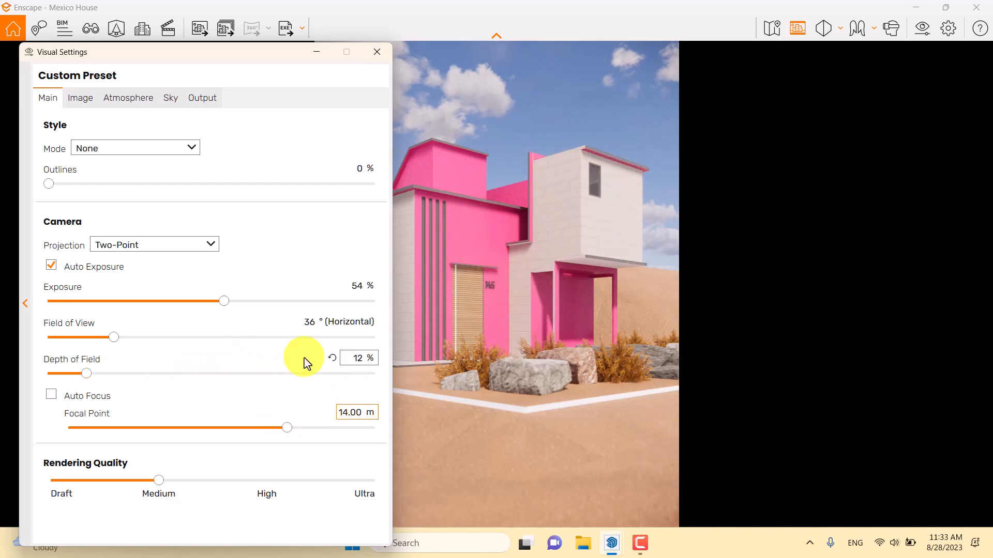
drag(88, 377, 100, 379)
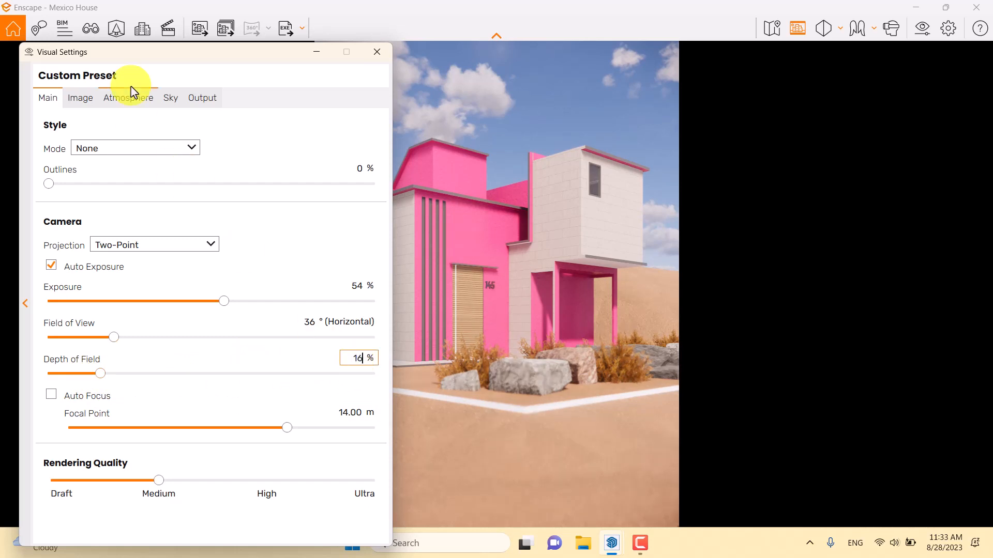
- Enable auto contrast and set the saturation to 102 %, resetting the color temperature to its default after a trial
click(79, 102)
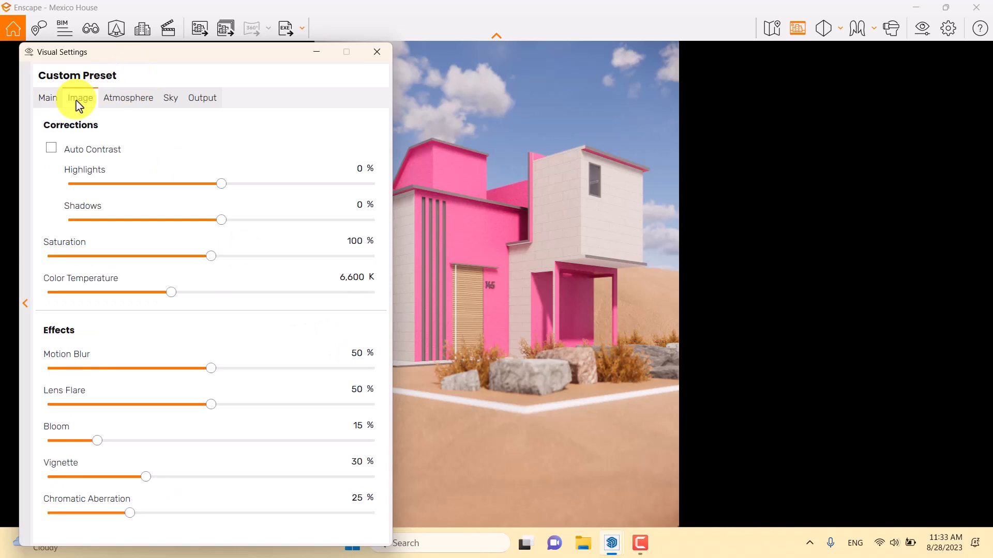
click(54, 149)
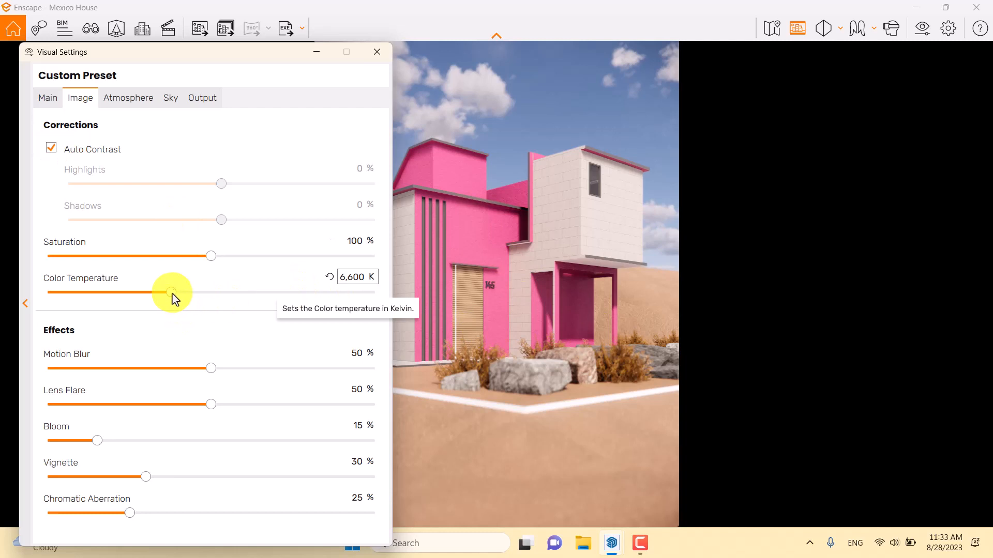
drag(173, 294, 139, 293)
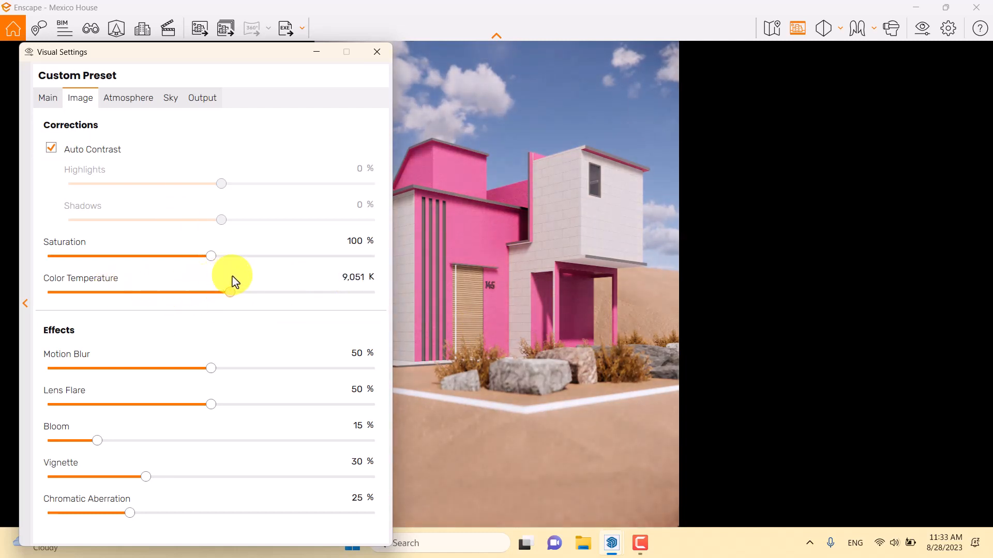
click(330, 277)
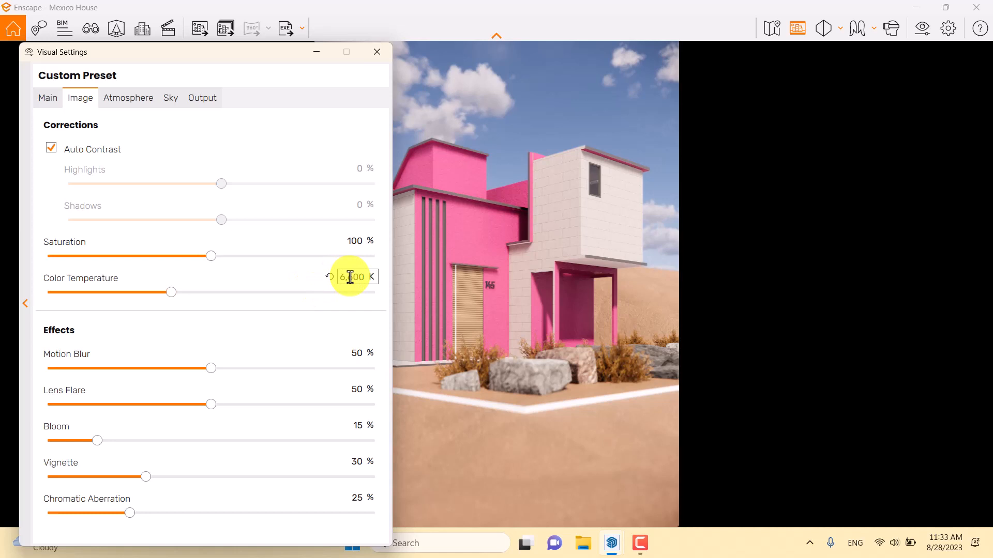
click(352, 240)
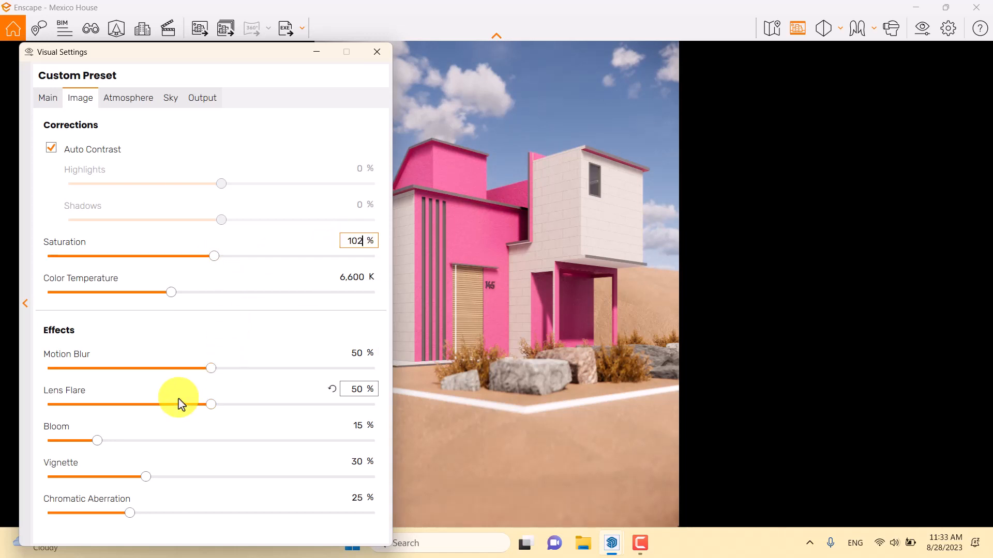
- Set lens flare, bloom, chromatic aberration and motion blur to 0 %, and the vignette to 10 %
double_click(360, 391)
text(0)
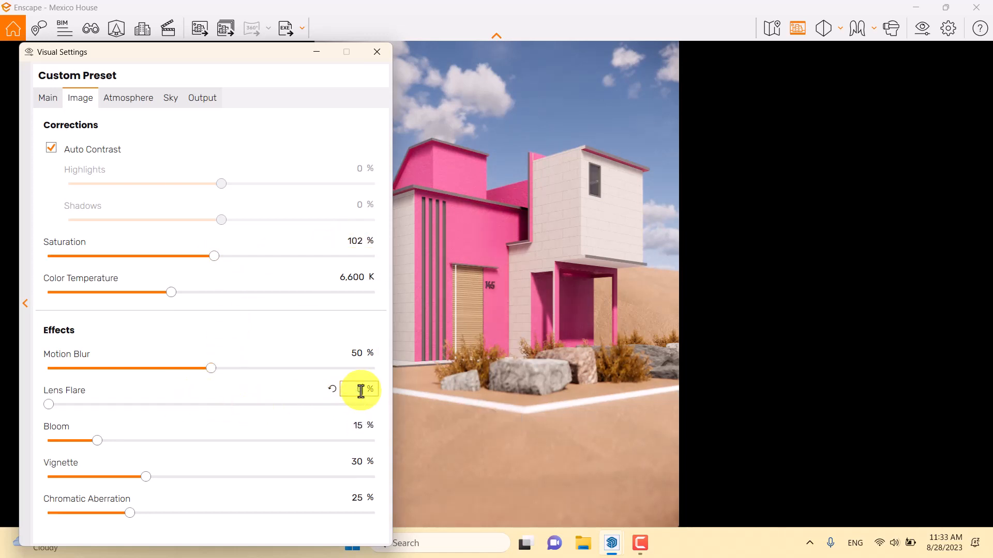
text(0)
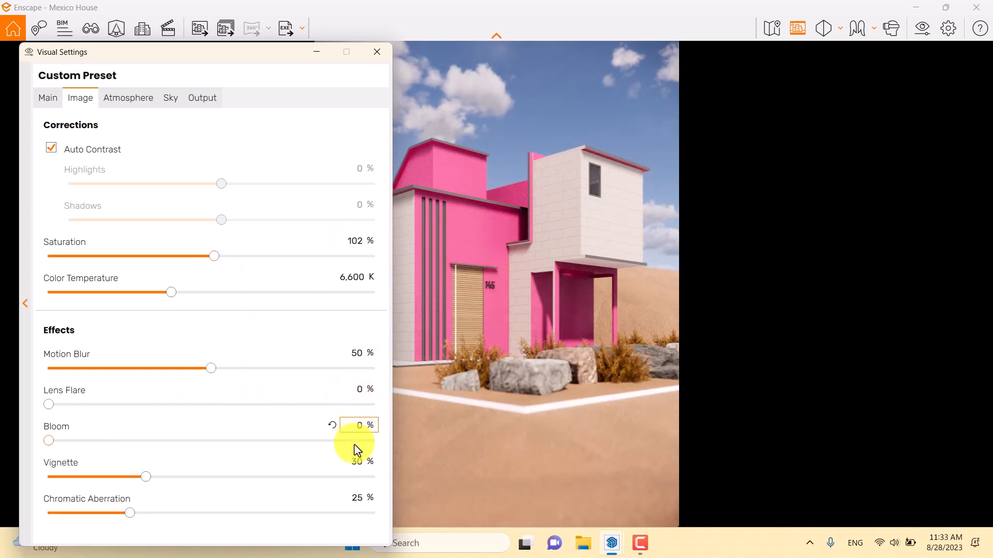
text(10)
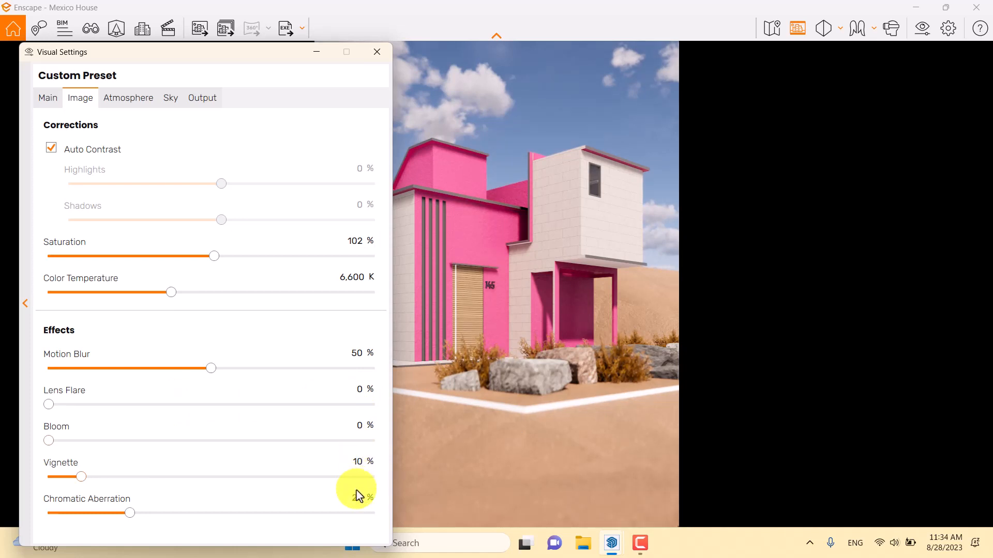
text(0)
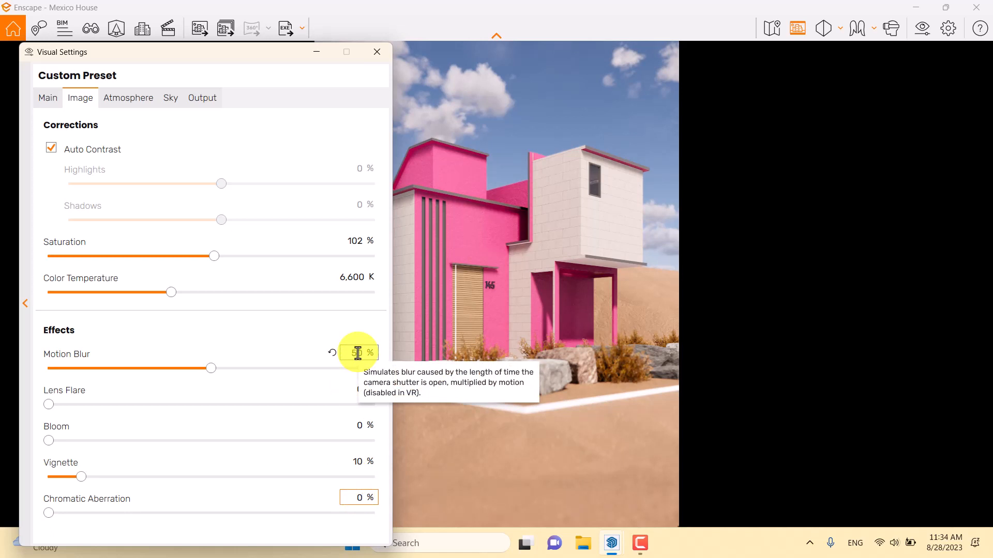
double_click(357, 353)
text(0)
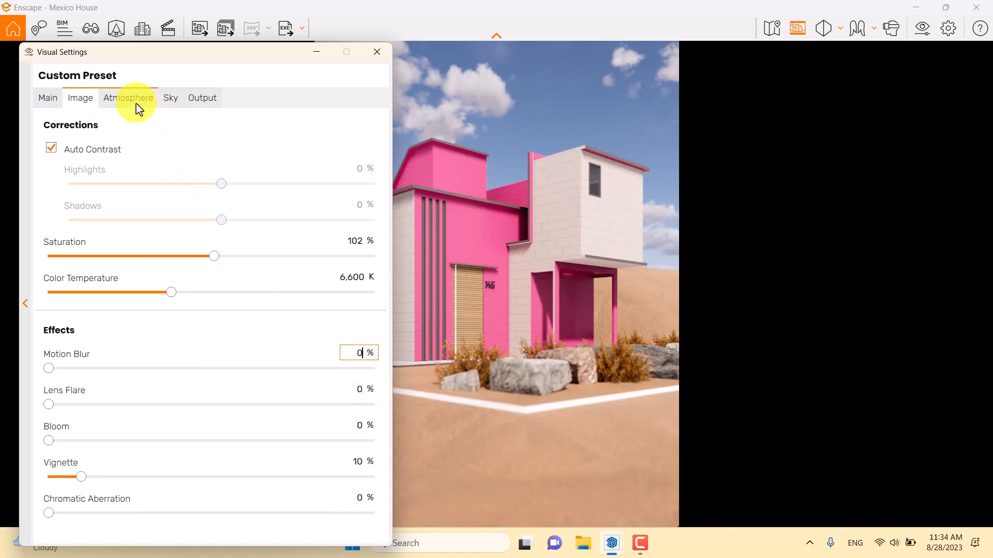
- Remove the atmospheric fog by setting its intensity to 0 %
click(138, 103)
double_click(361, 150)
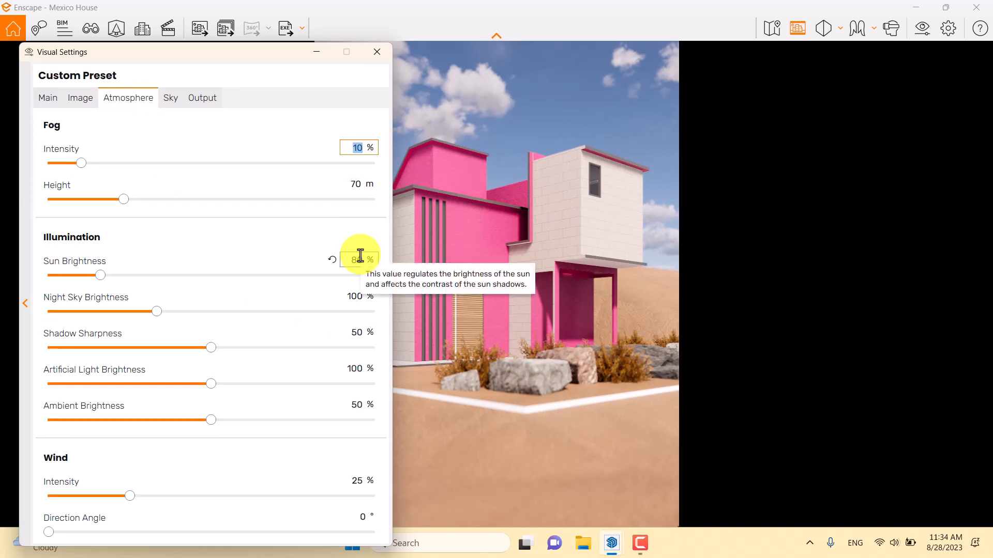
text(0)
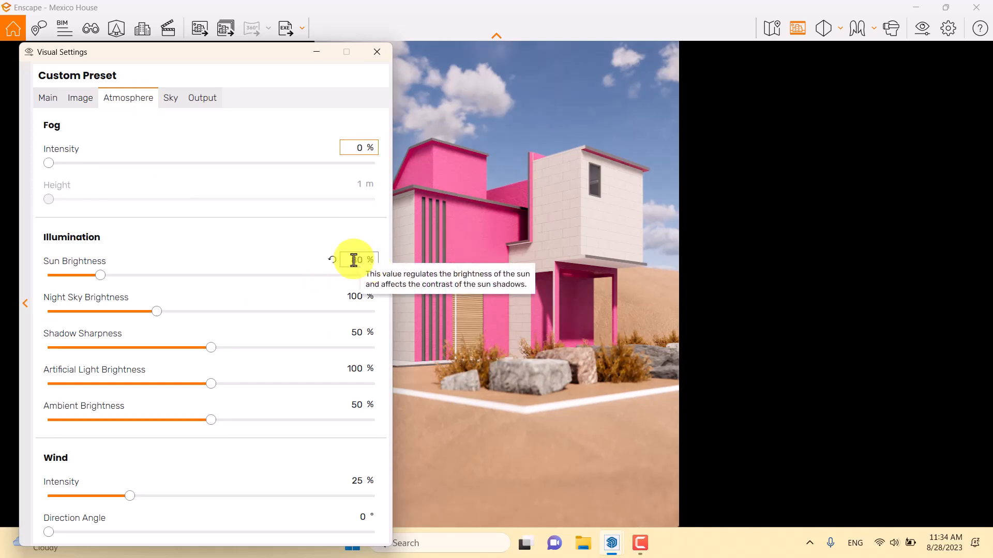
- Test the scene without sunlight and set the sun brightness to 84 %
double_click(353, 259)
click(98, 276)
drag(97, 277, 16, 283)
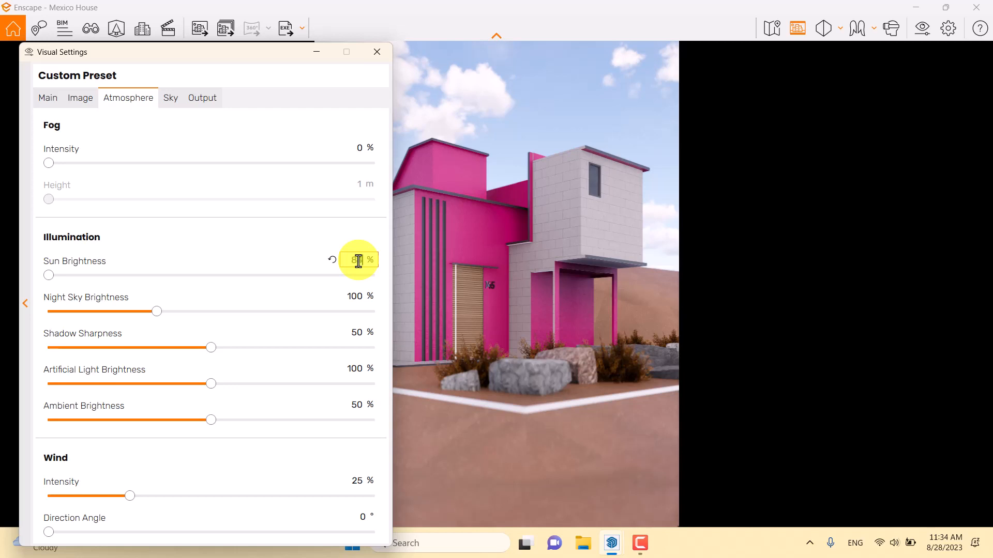
key(Return)
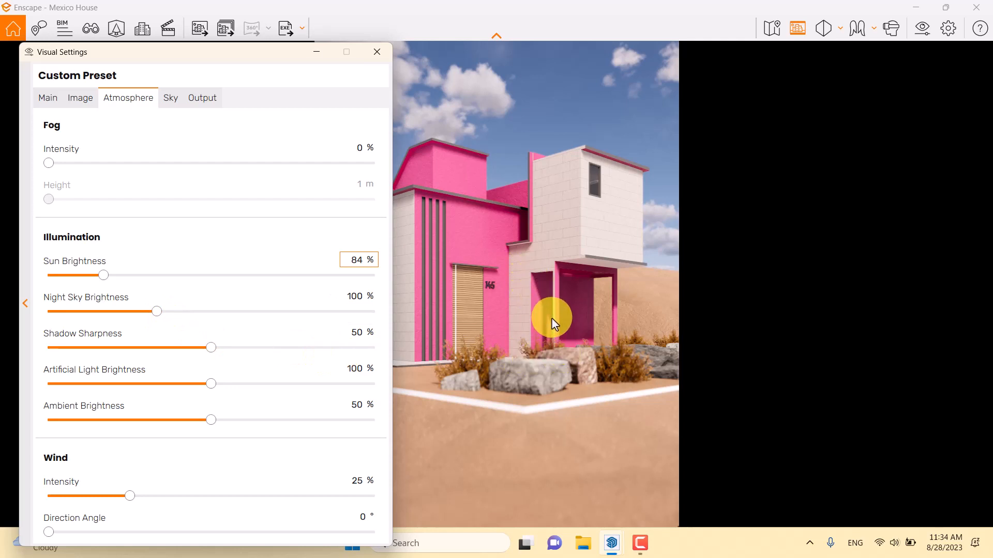
- Compare shadow sharpness at 100 % and 0 % on the entrance porch's shadows, and set it to 92 %
drag(551, 317, 552, 317)
key(w)
key(w)
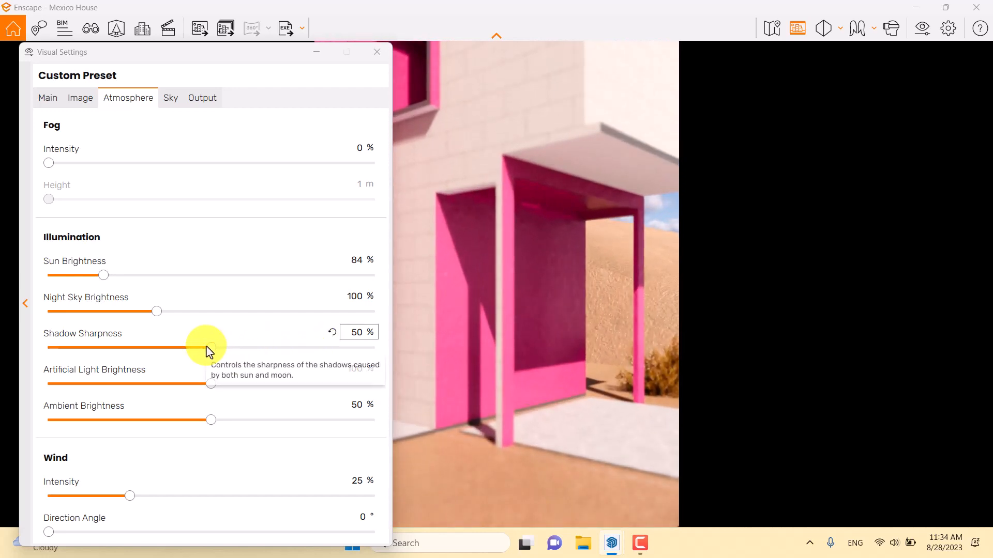
drag(209, 351, 458, 356)
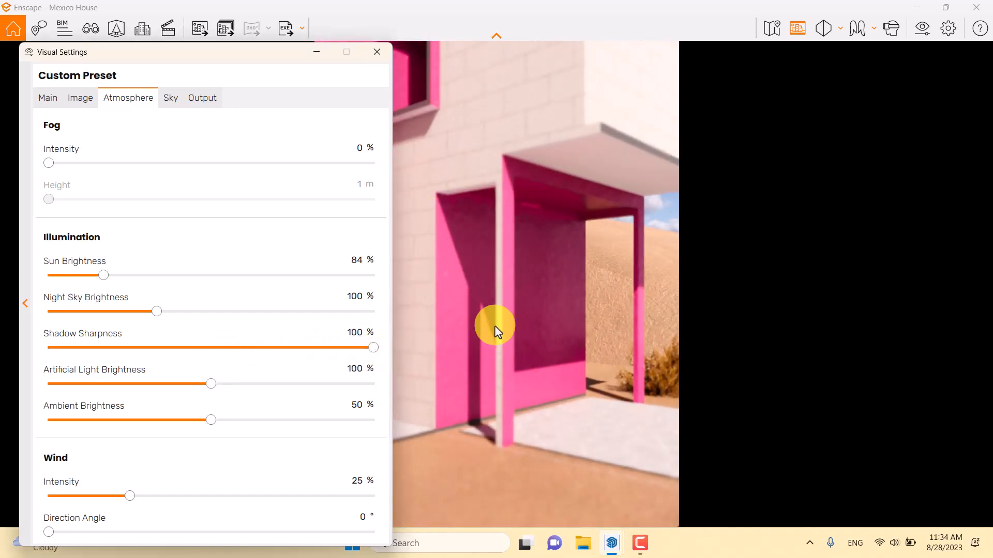
drag(373, 354, 1, 372)
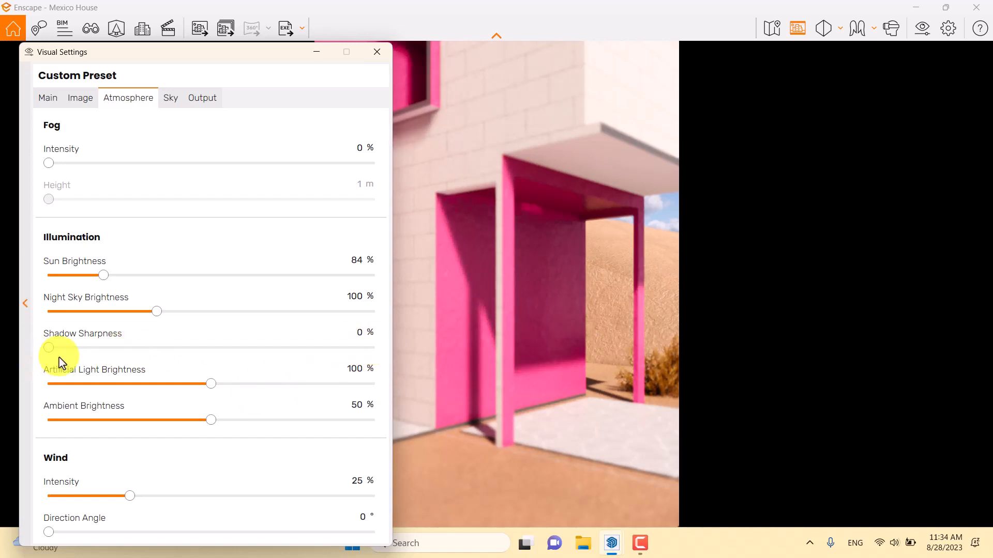
mouse_move(444, 305)
mouse_down()
mouse_move(441, 295)
mouse_move(432, 304)
mouse_move(450, 306)
mouse_up()
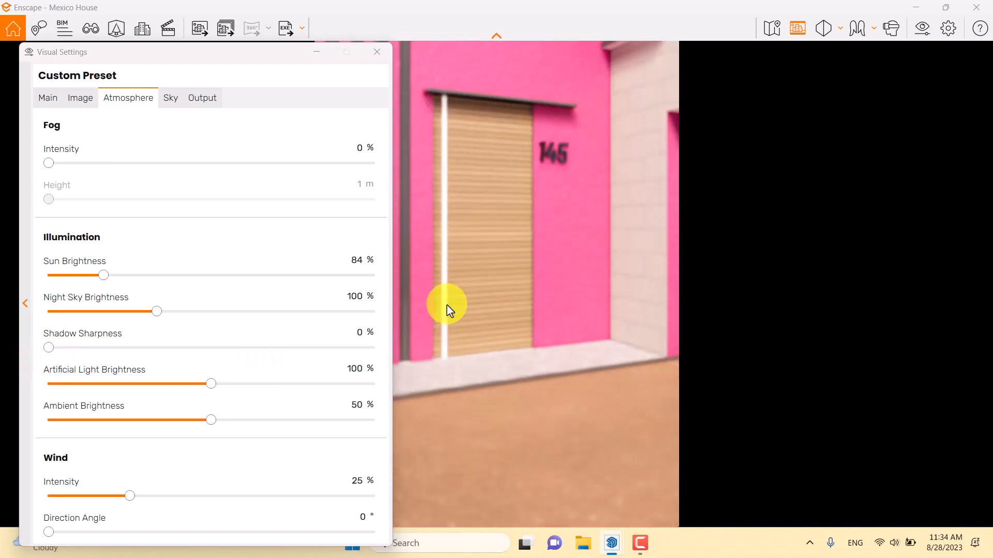
drag(681, 210, 689, 210)
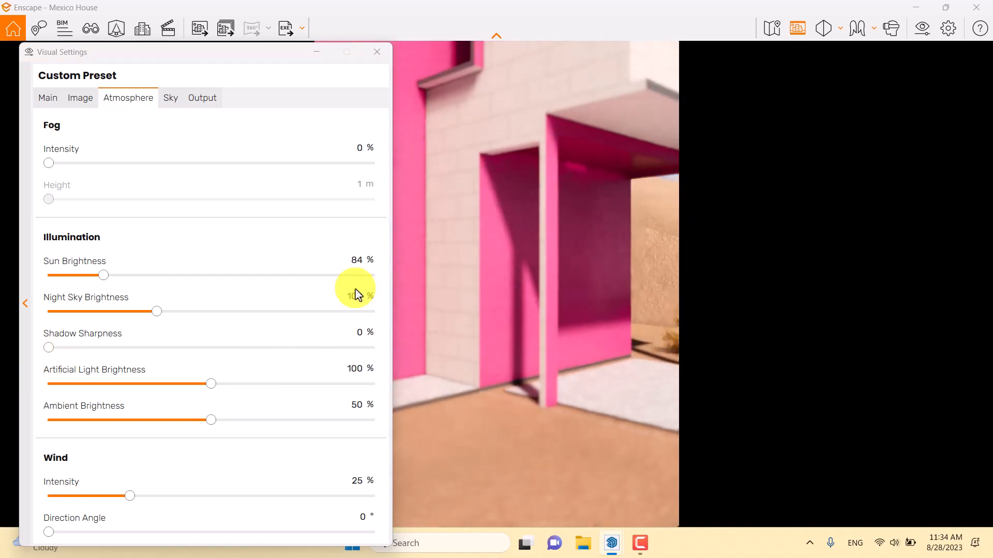
click(360, 332)
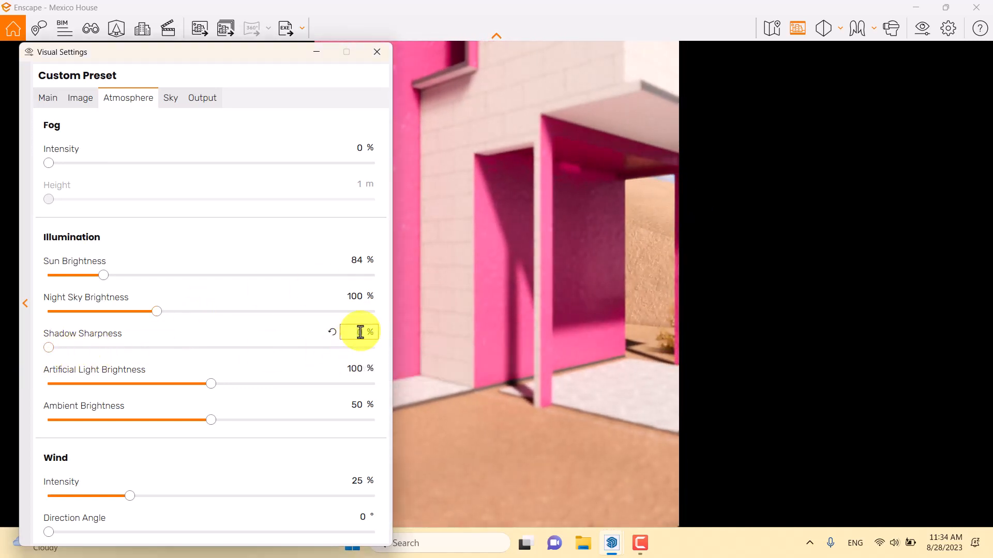
key(Return)
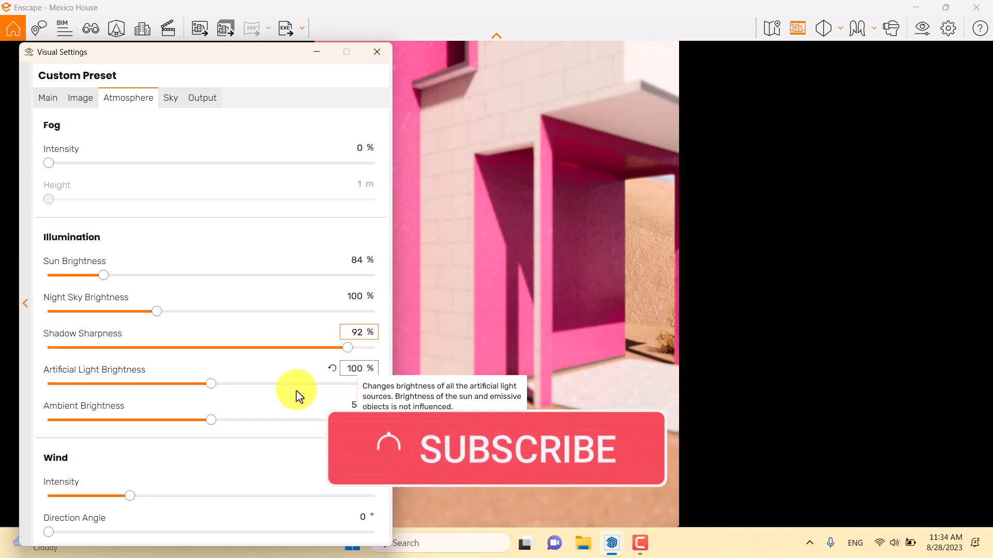
- Set the ambient brightness to 56 % and the wind intensity to 0 %
double_click(355, 407)
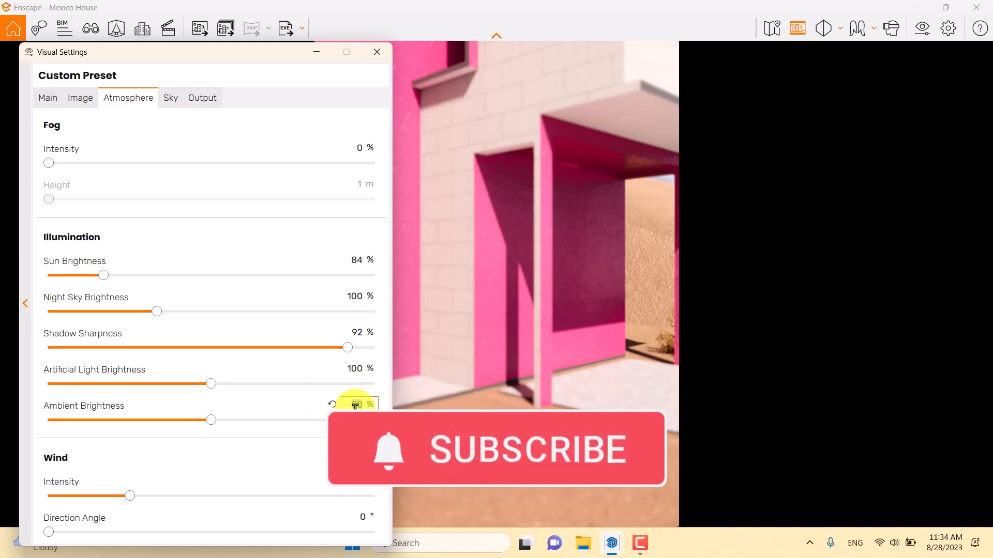
text(56)
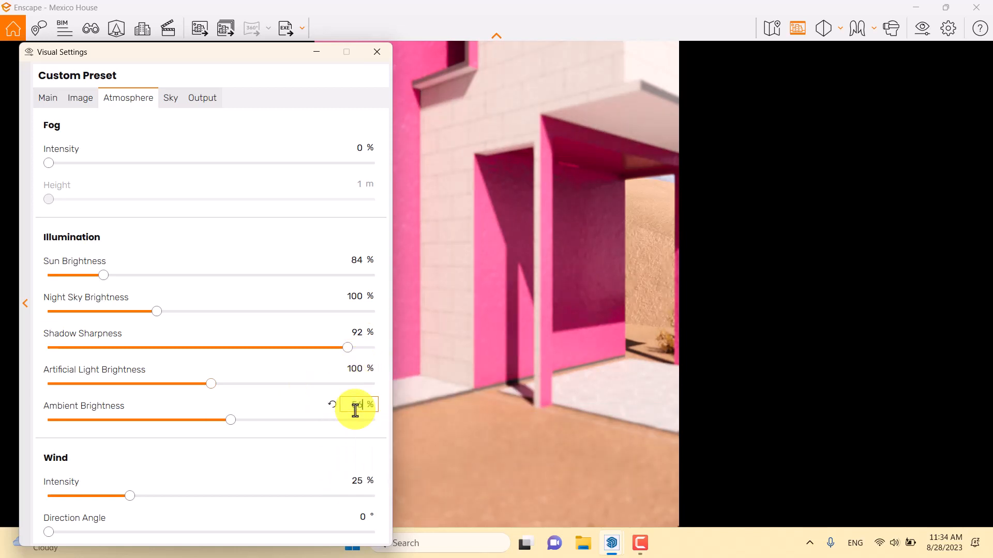
double_click(356, 481)
text(0)
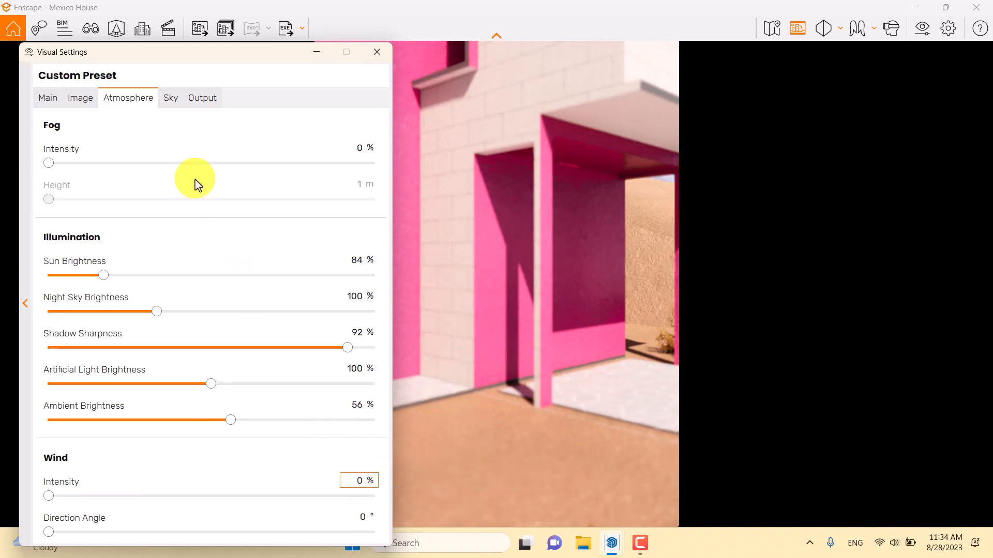
- Return the camera from the porch close-up to saved view 1 of Mexico House
click(170, 98)
click(377, 52)
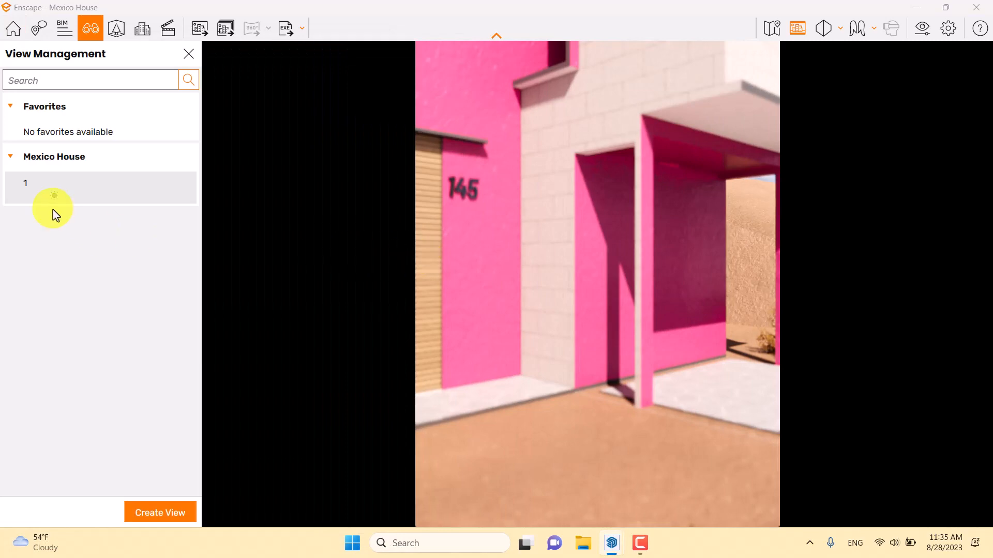
click(40, 186)
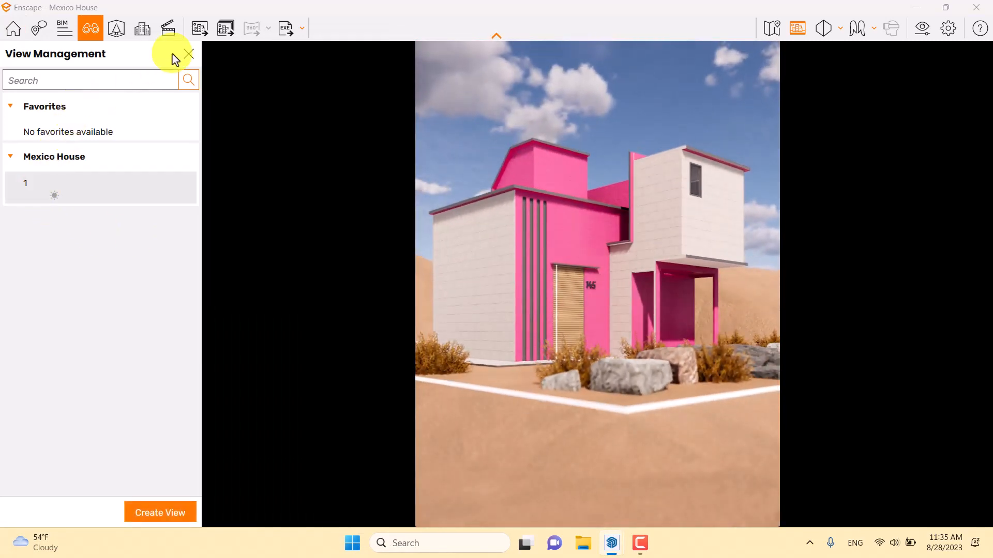
click(188, 54)
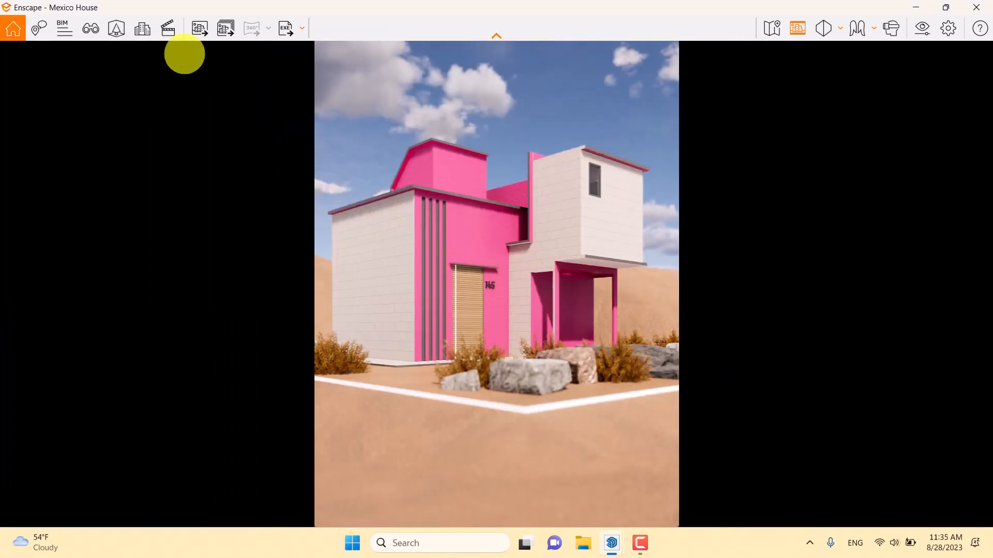
- Set the sky's horizon source to Desert
click(923, 31)
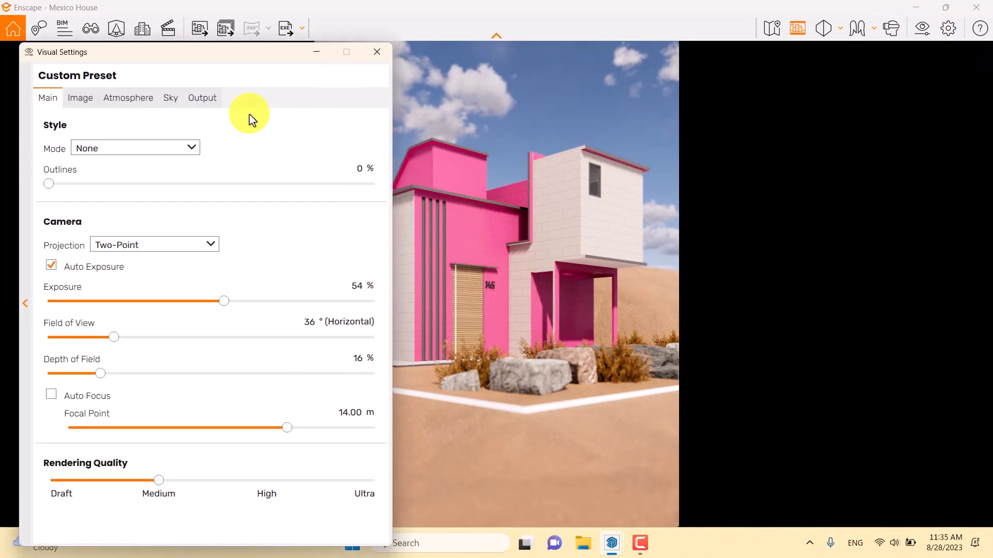
click(169, 99)
click(143, 178)
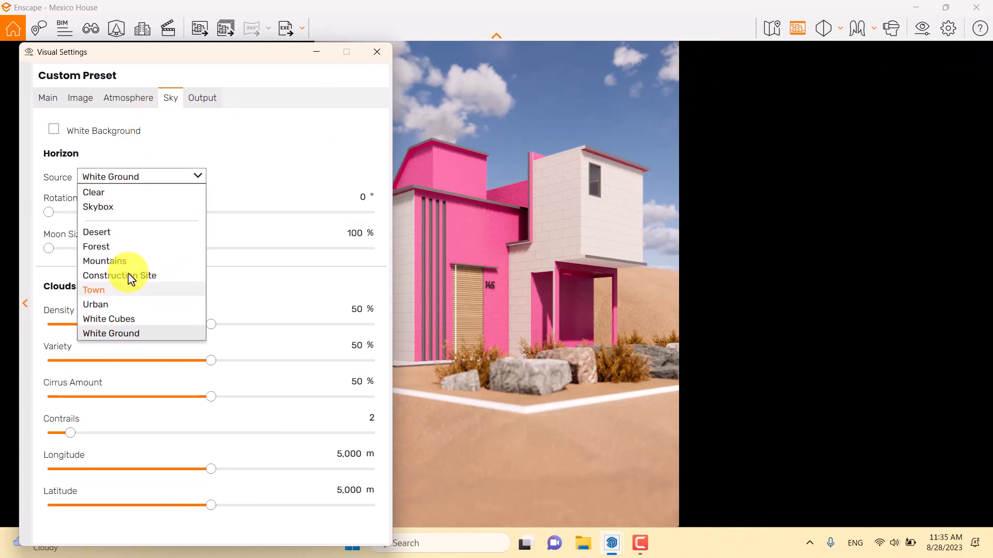
click(129, 237)
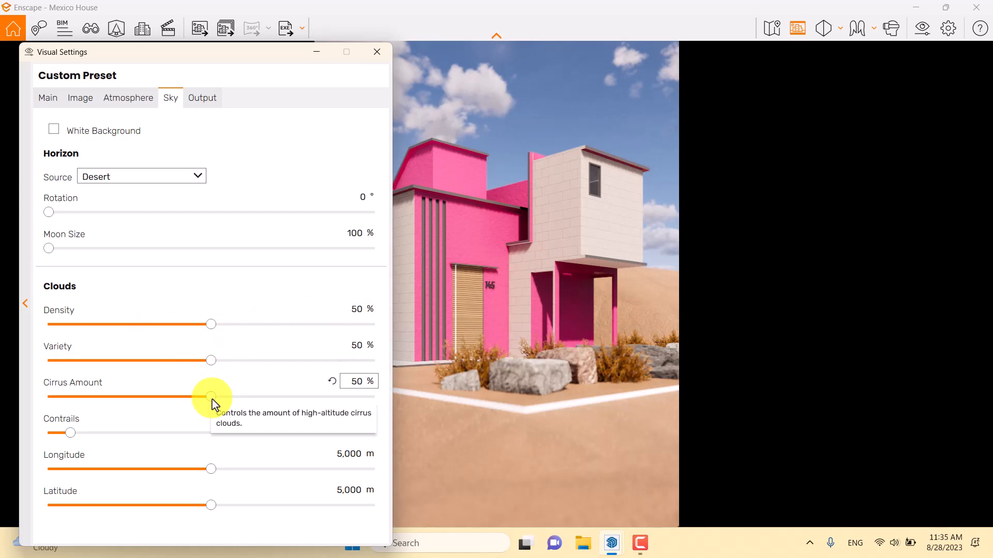
- Remove the high-altitude clouds and plane trails by setting the cirrus amount to 0 % and contrails to 0
drag(212, 401, 37, 412)
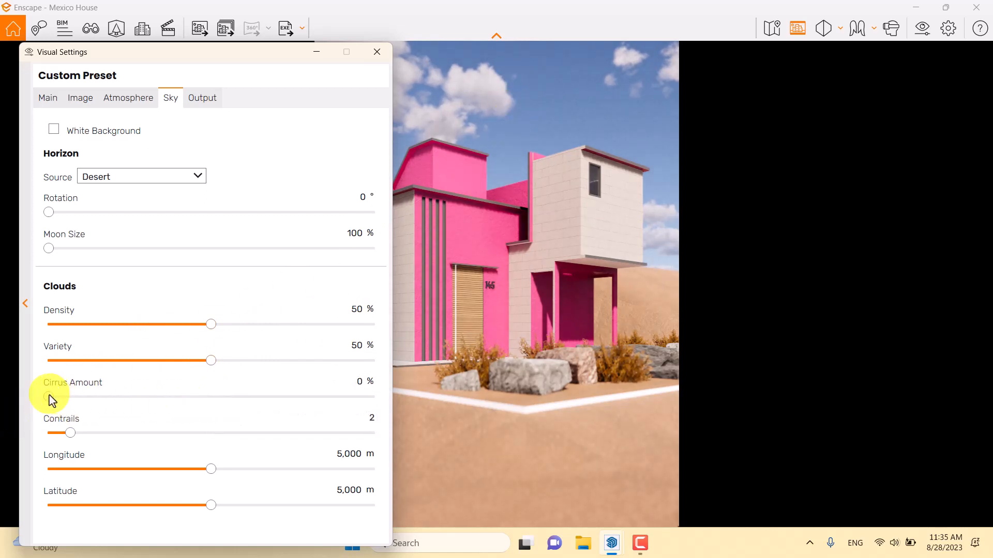
drag(49, 395, 5, 417)
text(0)
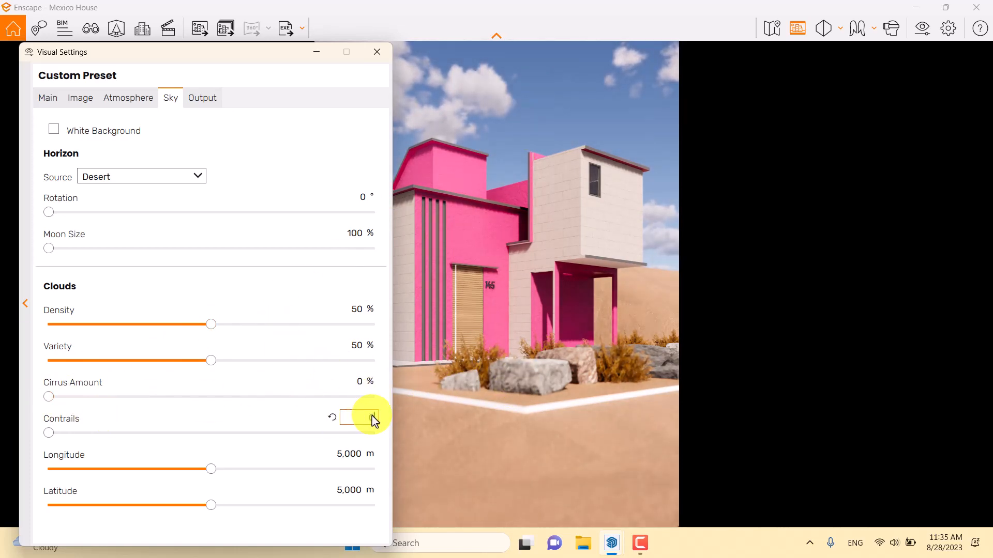
- Clear the sky by reducing the cloud variety and cloud density to 0 %
drag(211, 361, 255, 352)
drag(296, 346, 32, 372)
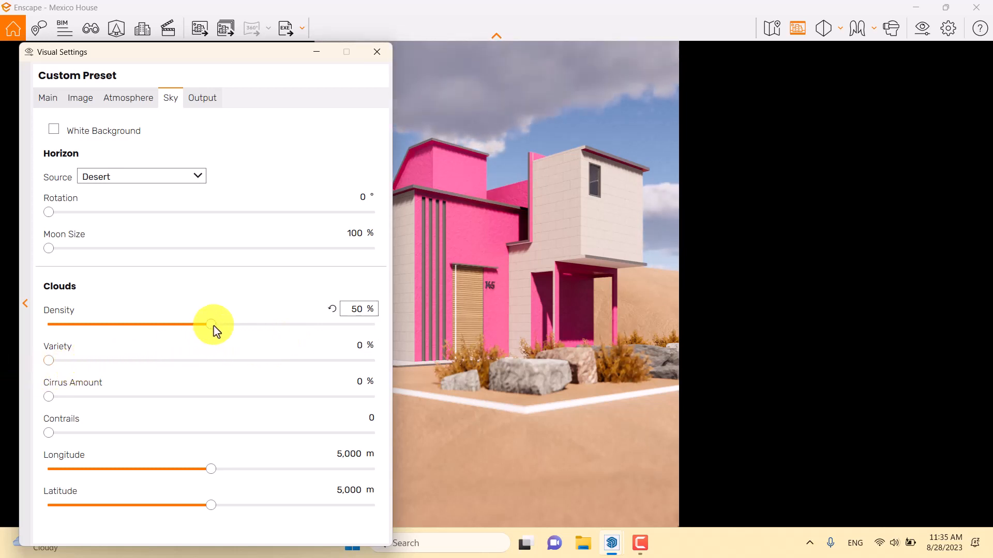
drag(212, 326, 48, 358)
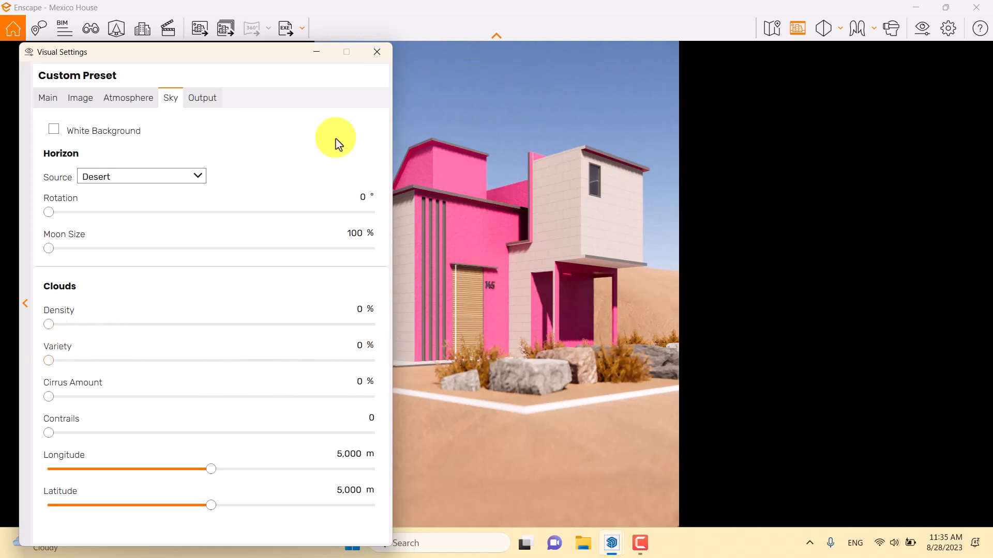
click(377, 52)
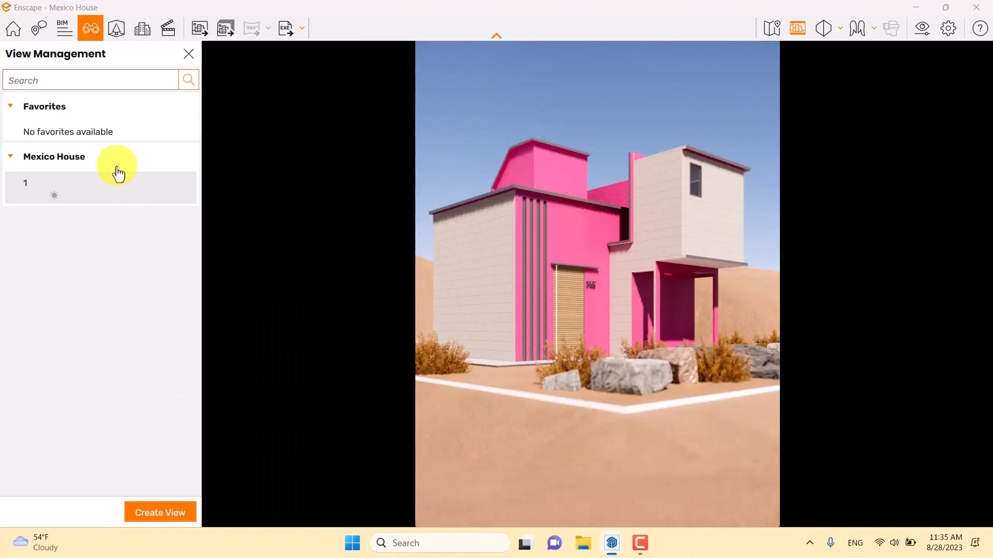
- Edit view 1, tilting the camera up to place the house lower in the frame, with a pitch of 13°
click(173, 185)
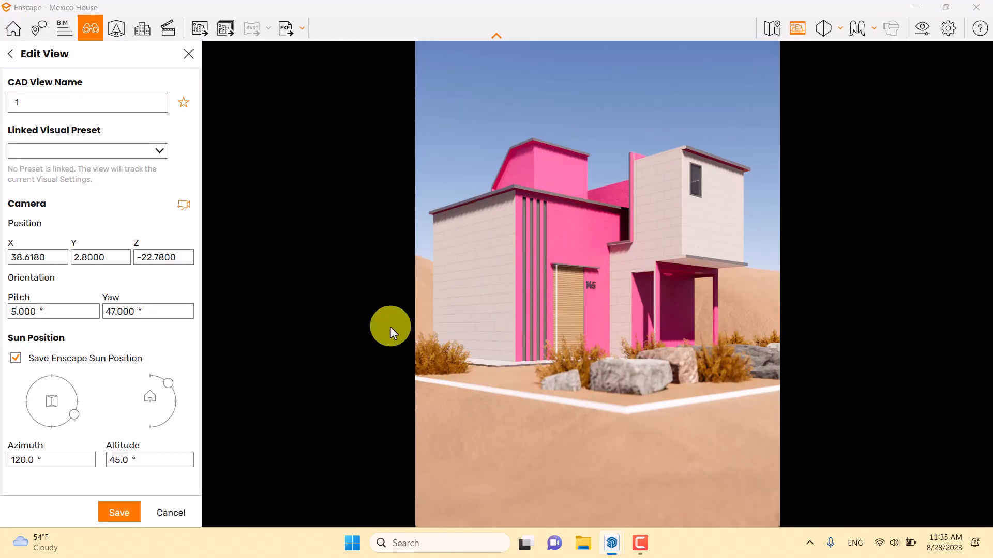
drag(600, 288, 598, 284)
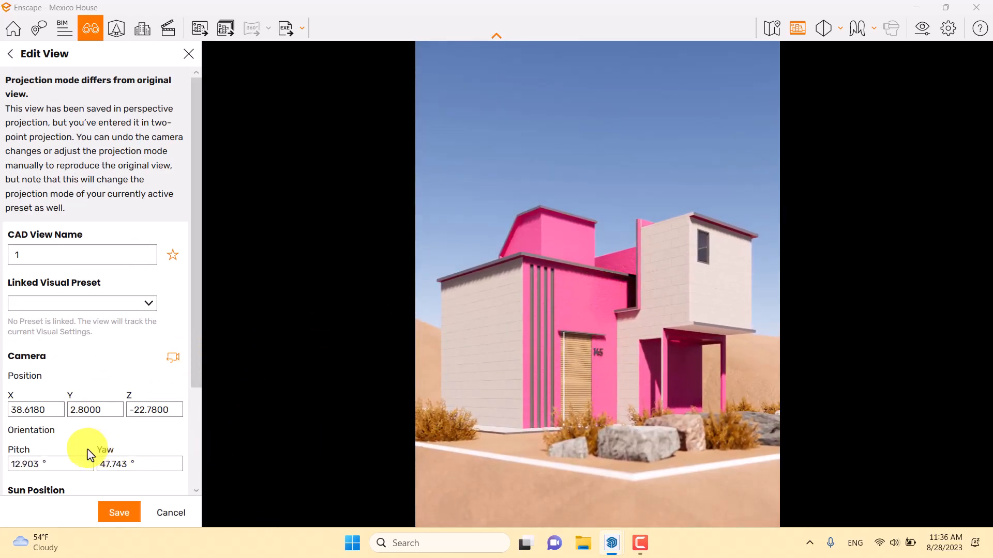
double_click(40, 464)
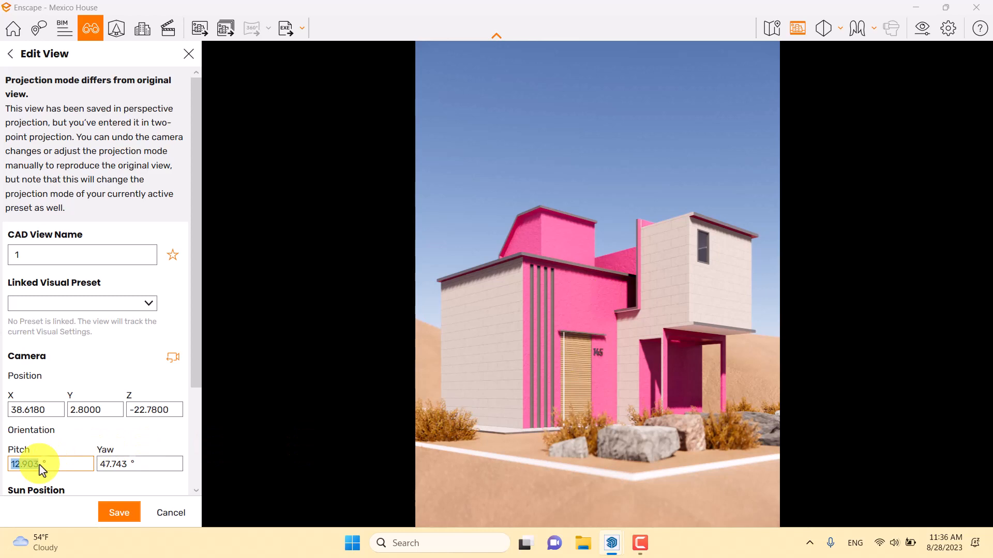
text(13)
click(24, 464)
scroll(193, 364, down, 1)
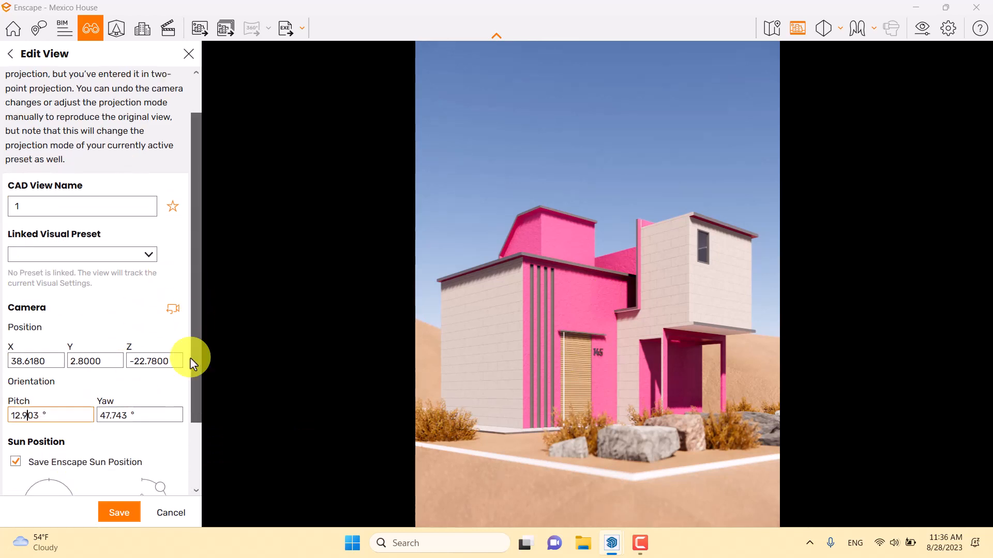
scroll(193, 363, down, 2)
drag(39, 333, 3, 348)
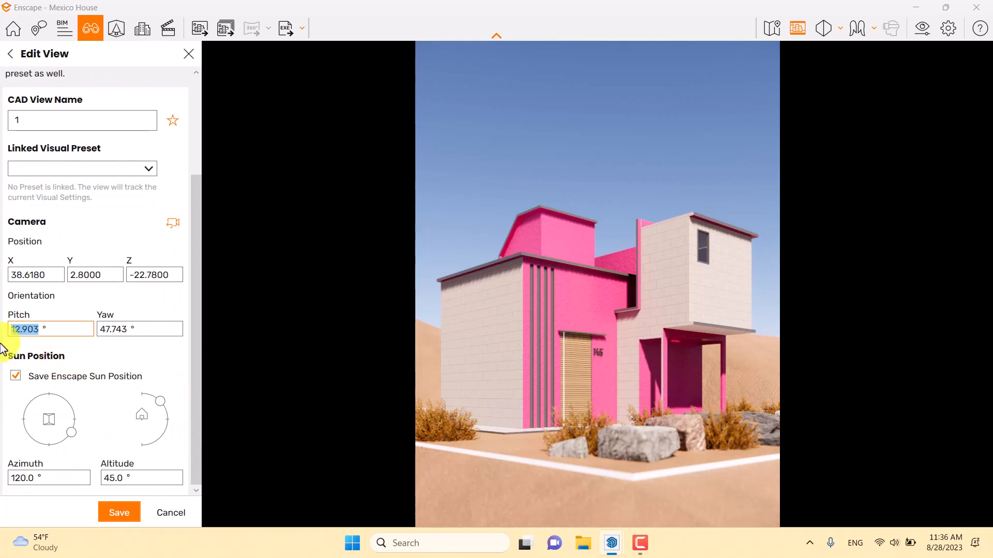
text(13)
key(Return)
- Try the camera yaw of view 1 at 47° and 48°
double_click(106, 329)
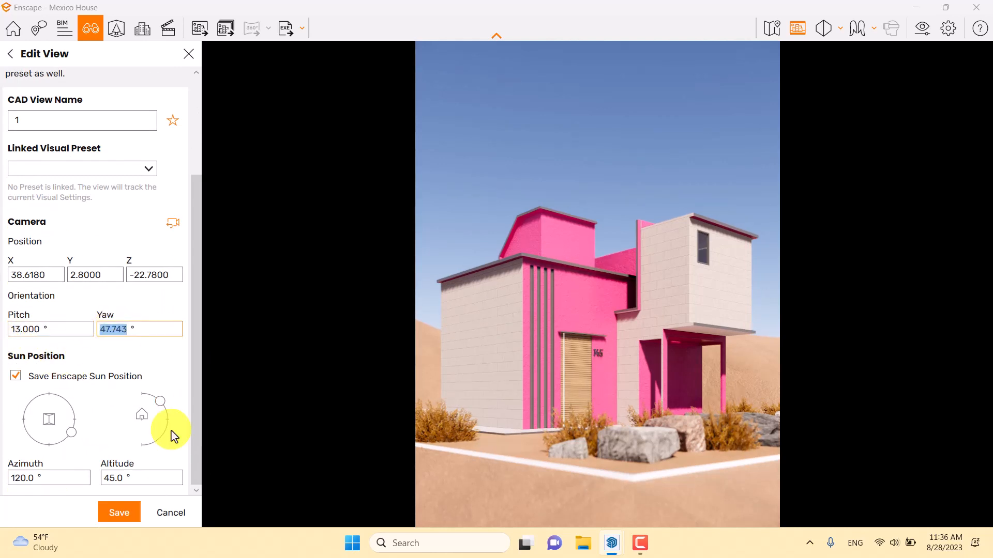
text(47)
key(Return)
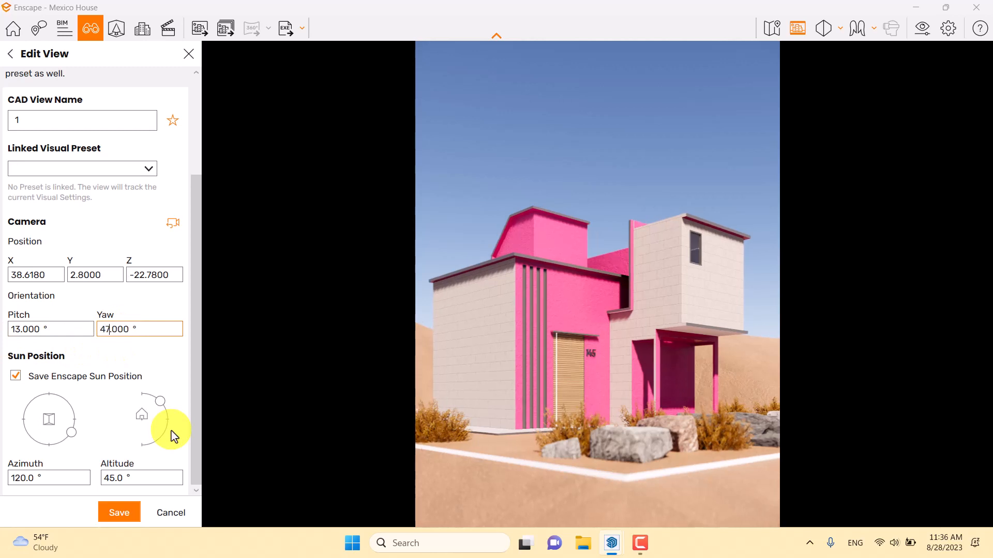
key(BackSpace)
text(8)
key(Return)
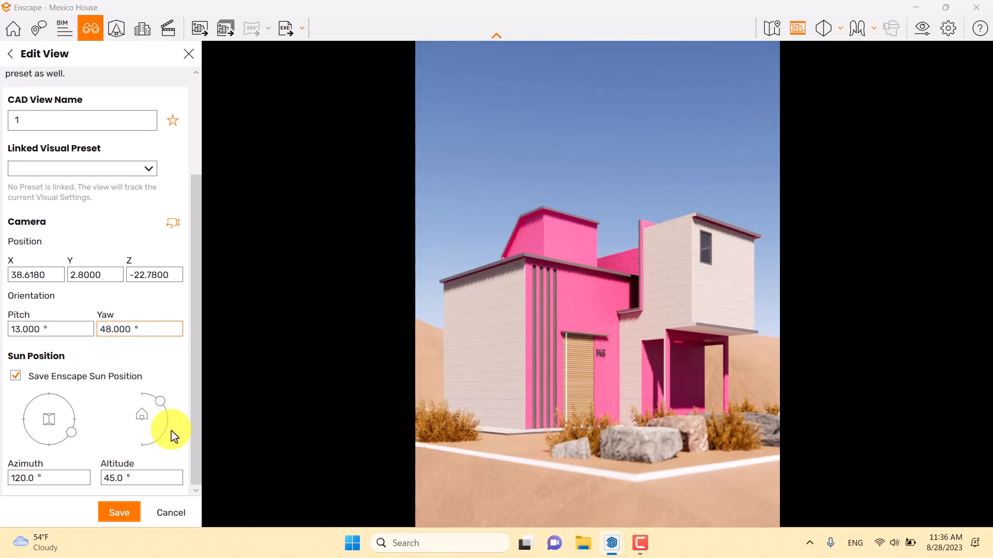
- Set the camera yaw to 47.6°, save view 1 and reload it
key(BackSpace)
text(7)
key(ctrl+a)
text(47.6)
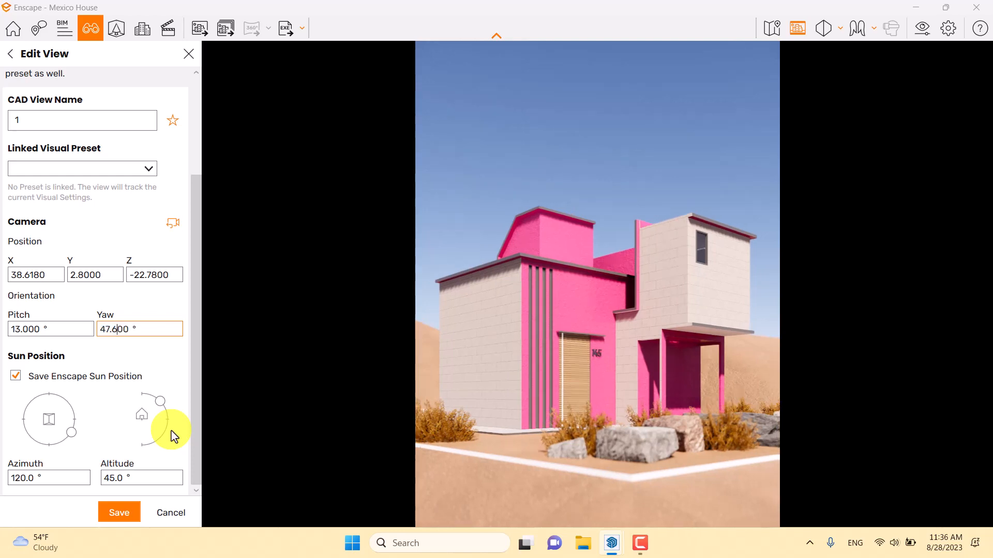
click(112, 519)
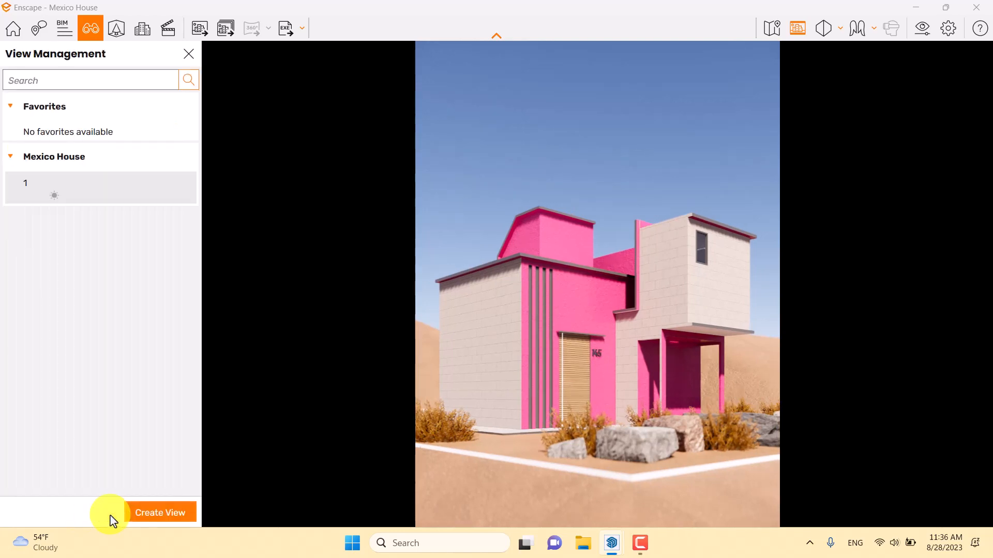
click(40, 184)
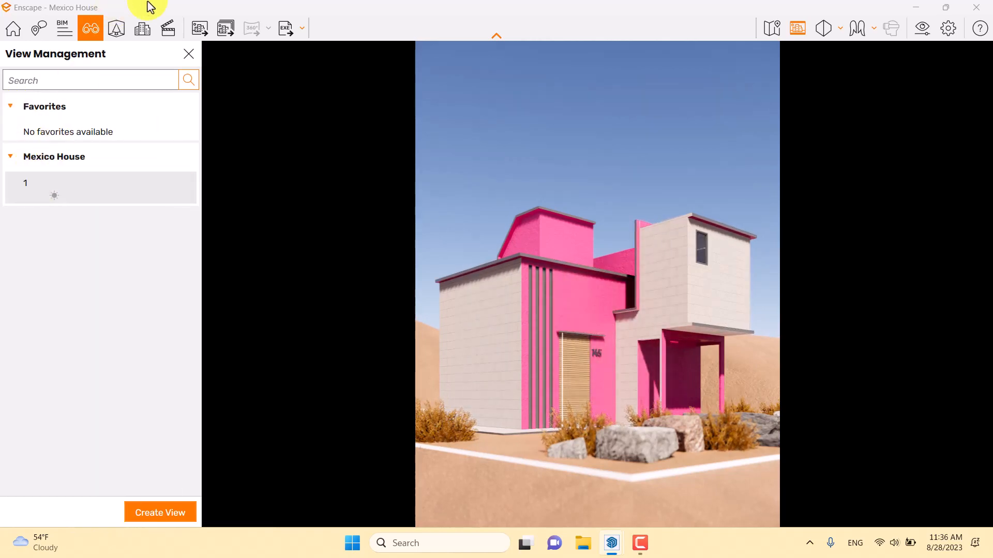
click(188, 53)
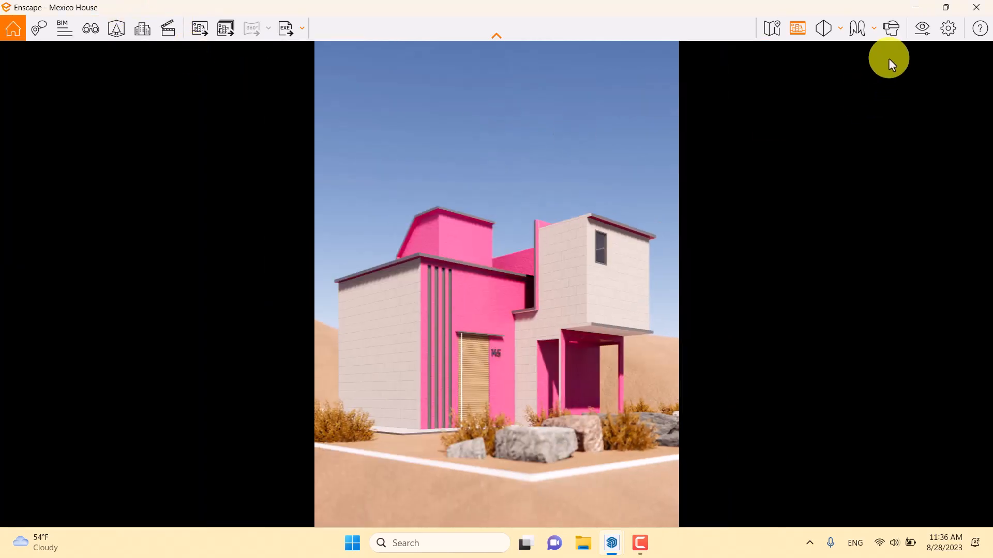
- Make the custom output resolution square at 1920 × 1920 pixels and display the safe frame
click(918, 40)
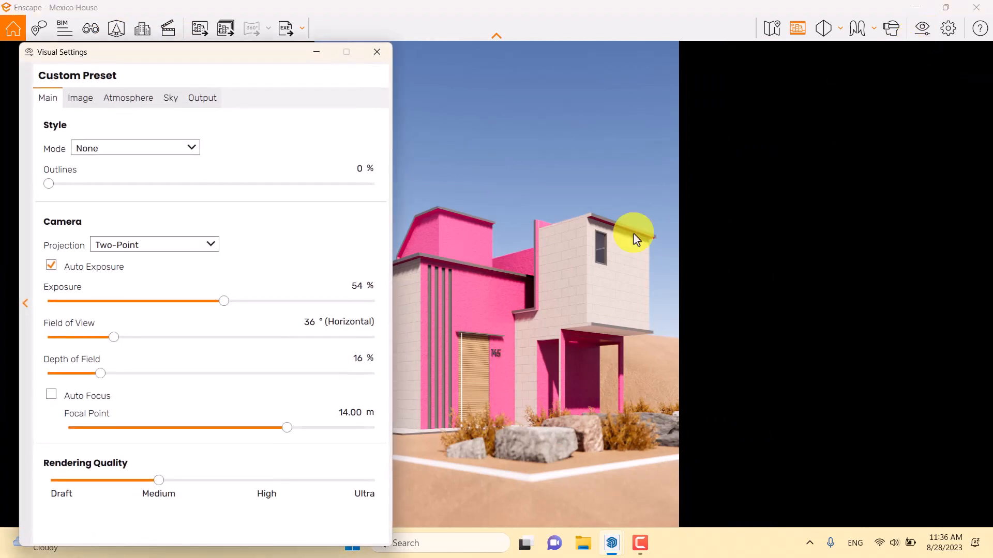
click(379, 52)
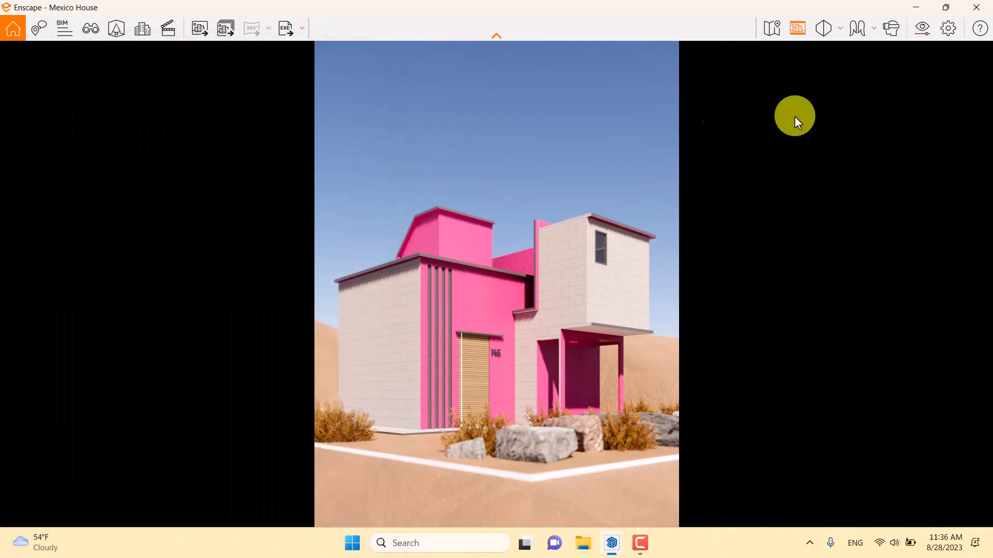
click(797, 31)
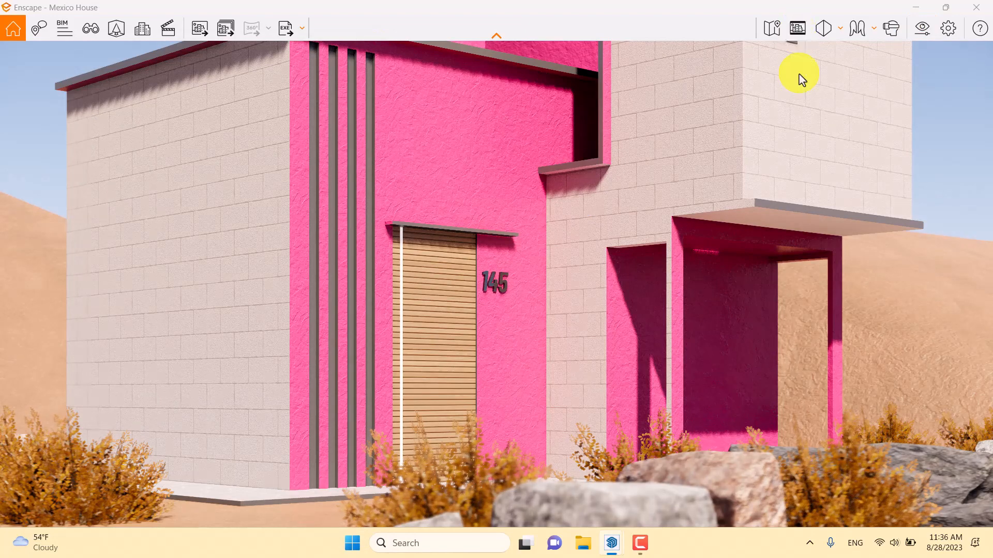
click(922, 31)
click(203, 99)
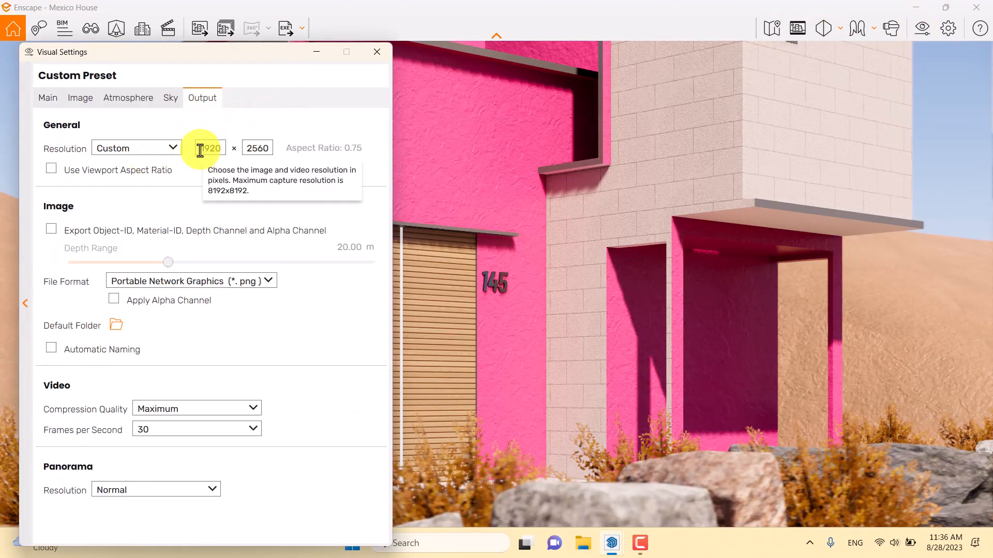
double_click(246, 147)
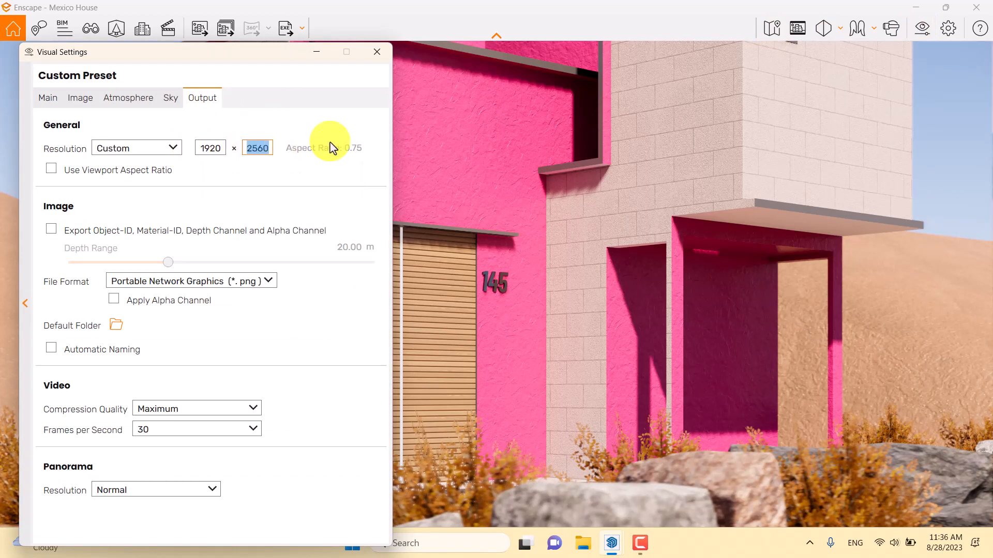
text(19)
click(377, 51)
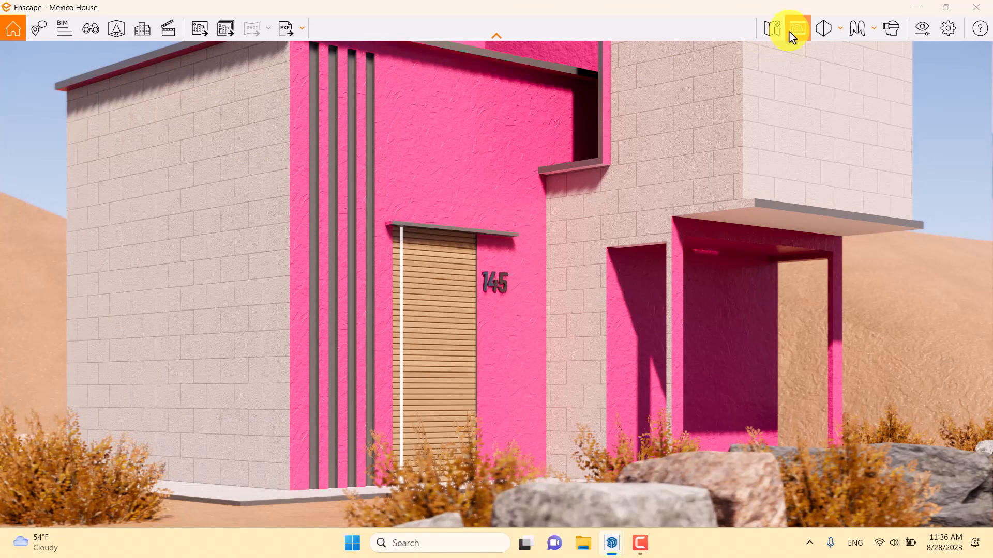
click(791, 35)
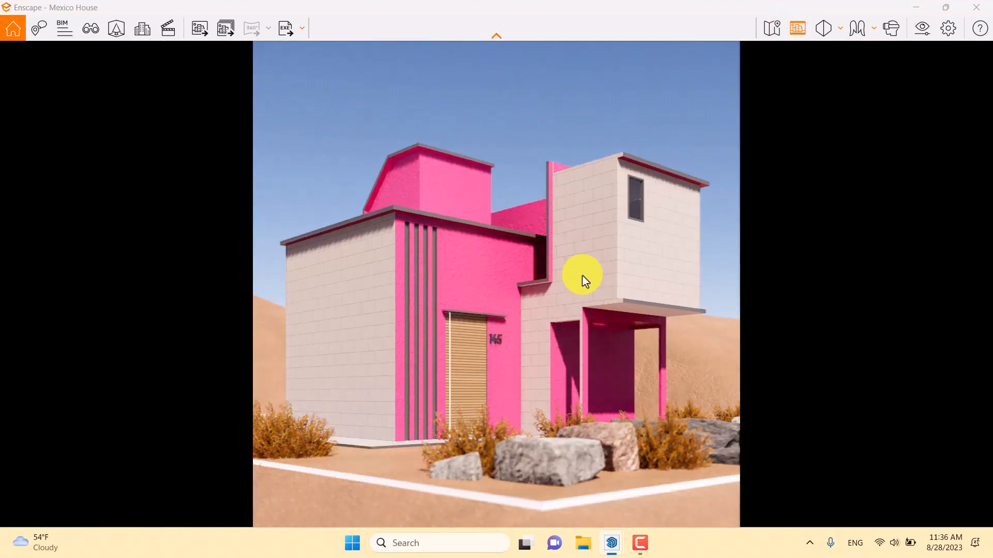
- Narrow the camera's horizontal field of view to 32° to enlarge the house in the square frame
click(922, 32)
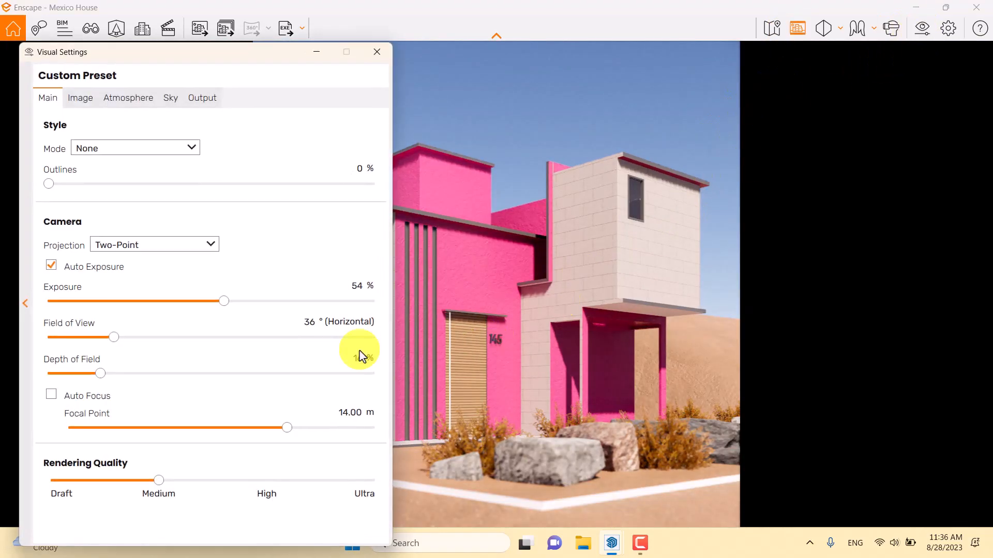
drag(115, 337, 107, 338)
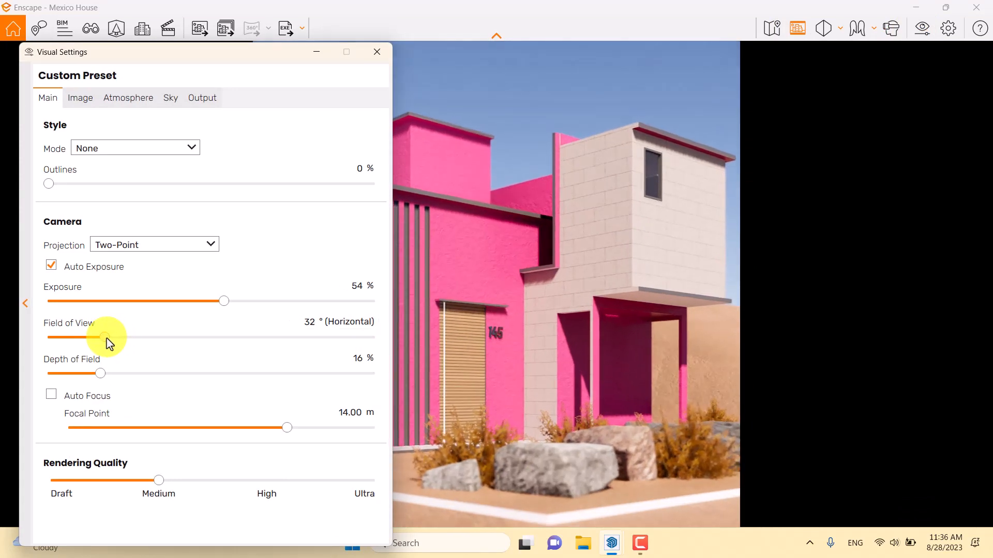
- Set the camera's horizontal field of view to 33° and the image output file format to JPEG
drag(257, 70, 567, 53)
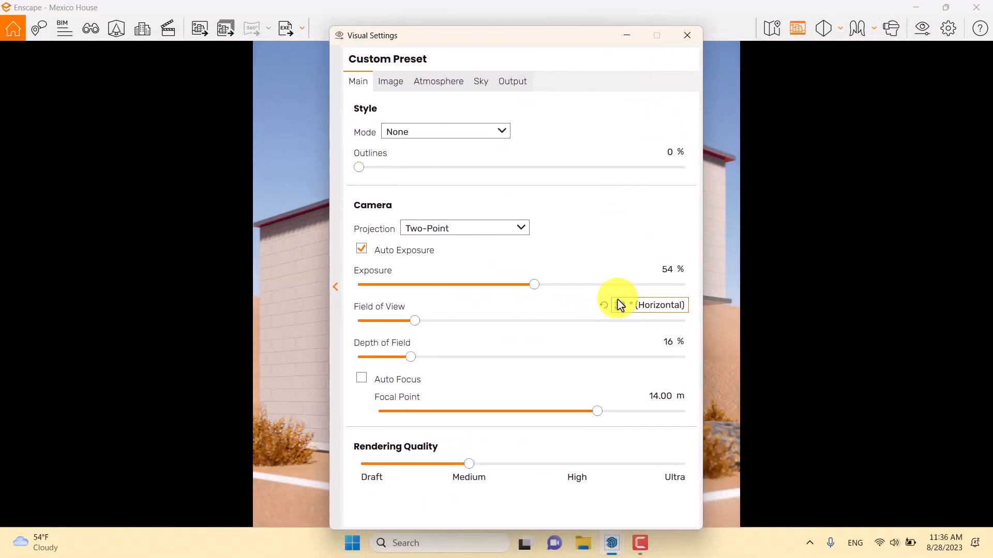
scroll(621, 306, down, 1)
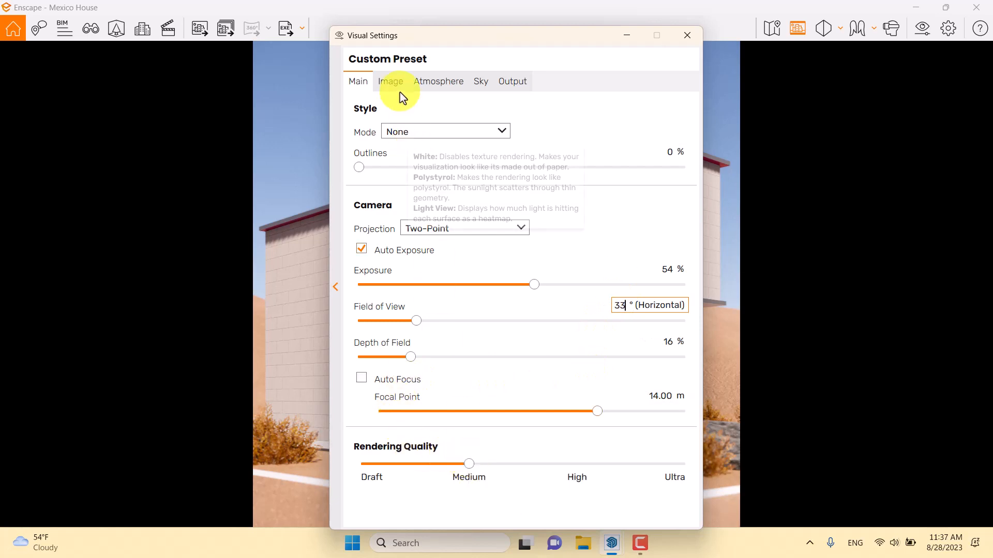
click(481, 83)
click(509, 81)
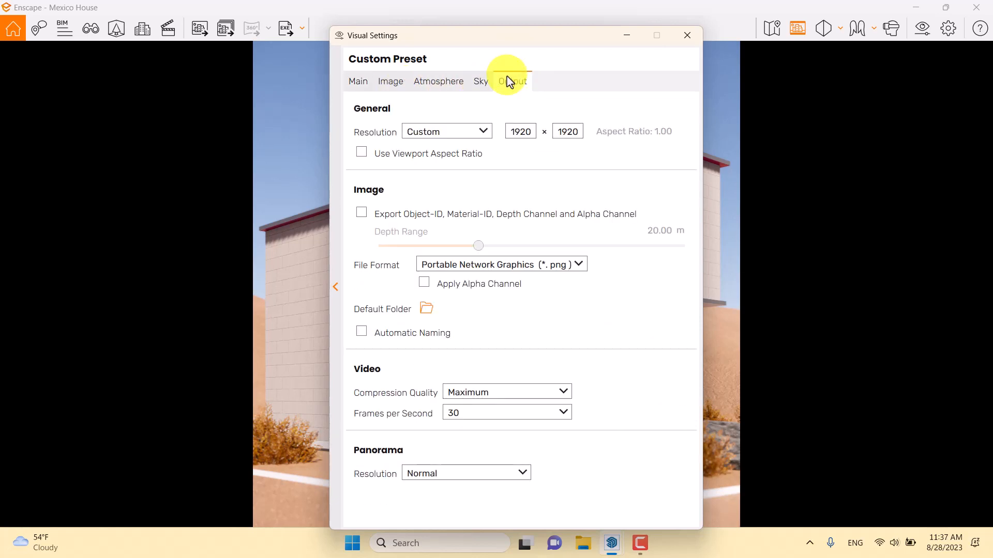
click(486, 266)
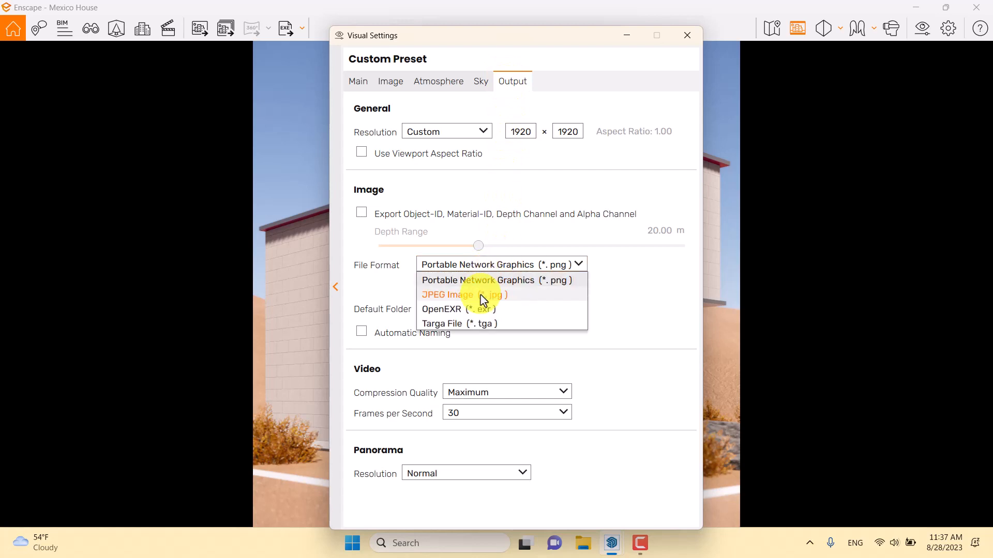
click(483, 299)
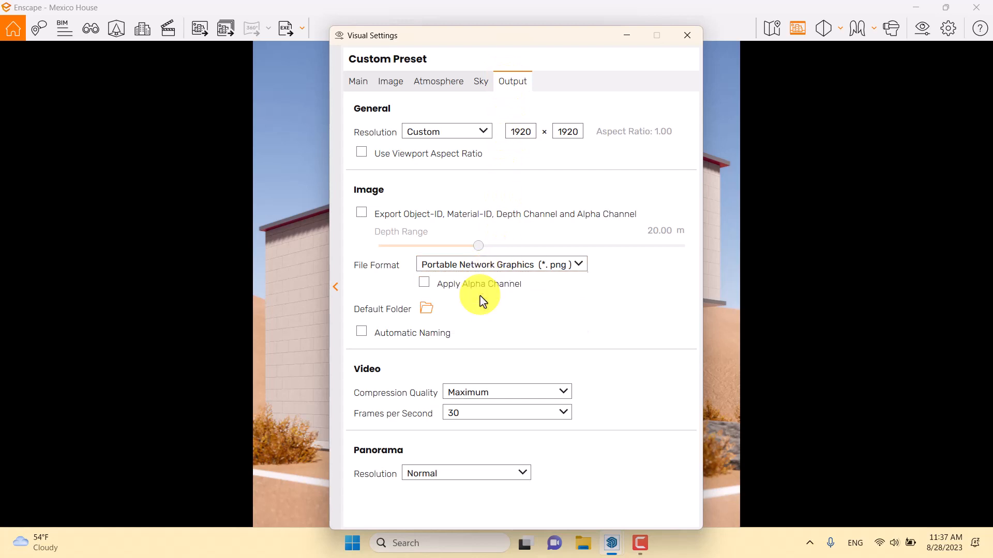
click(363, 81)
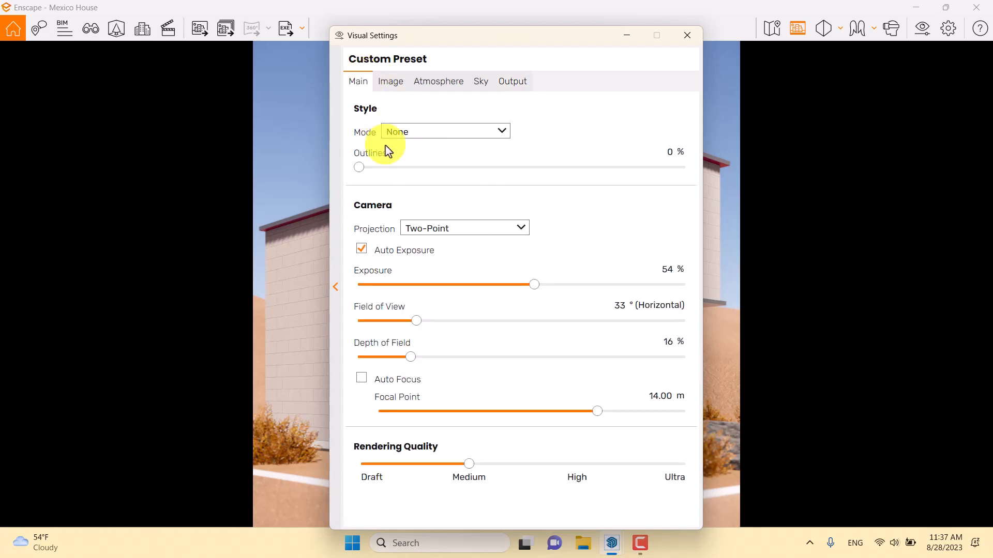
click(690, 39)
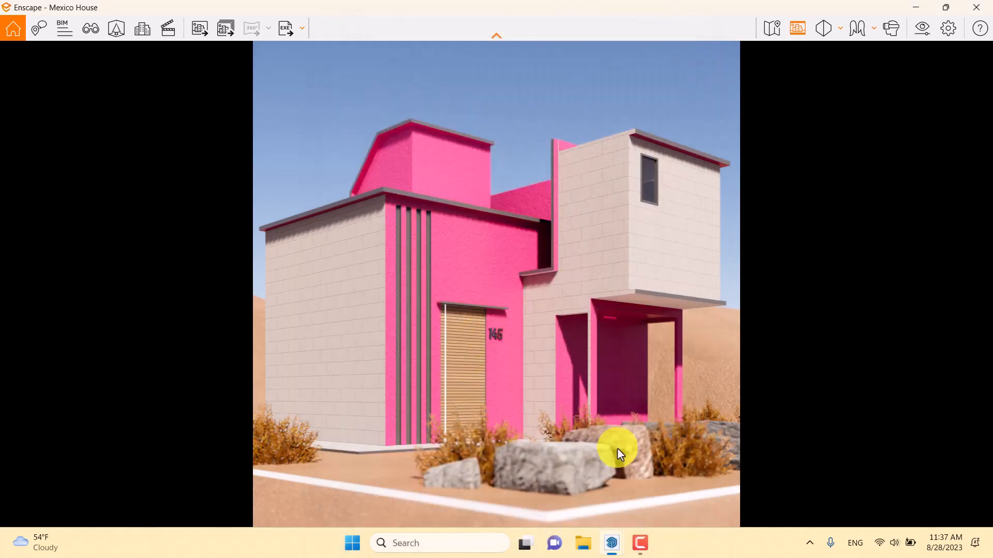
- Switch to the next saved view showing the carport and filter the asset library to vehicles for single placement
key(Page_Down)
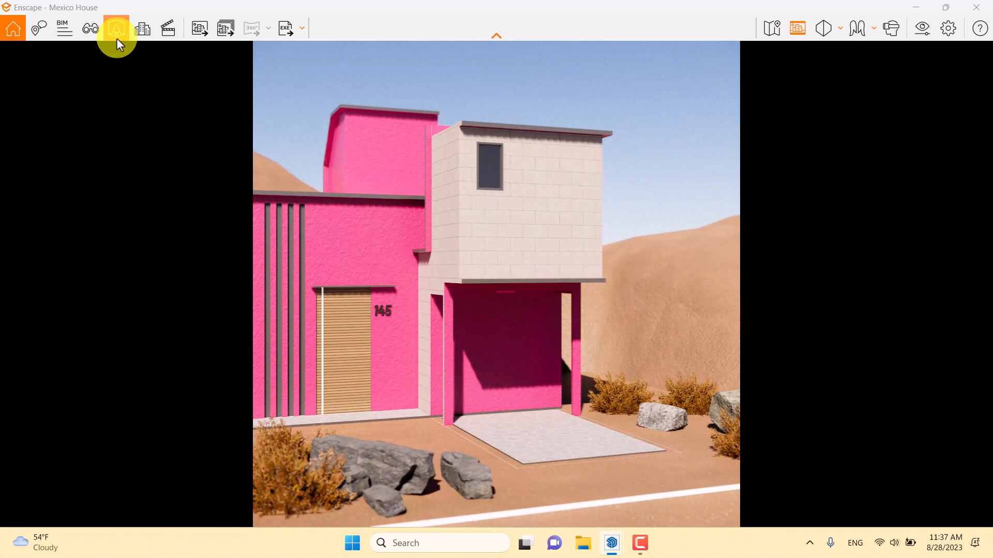
click(117, 39)
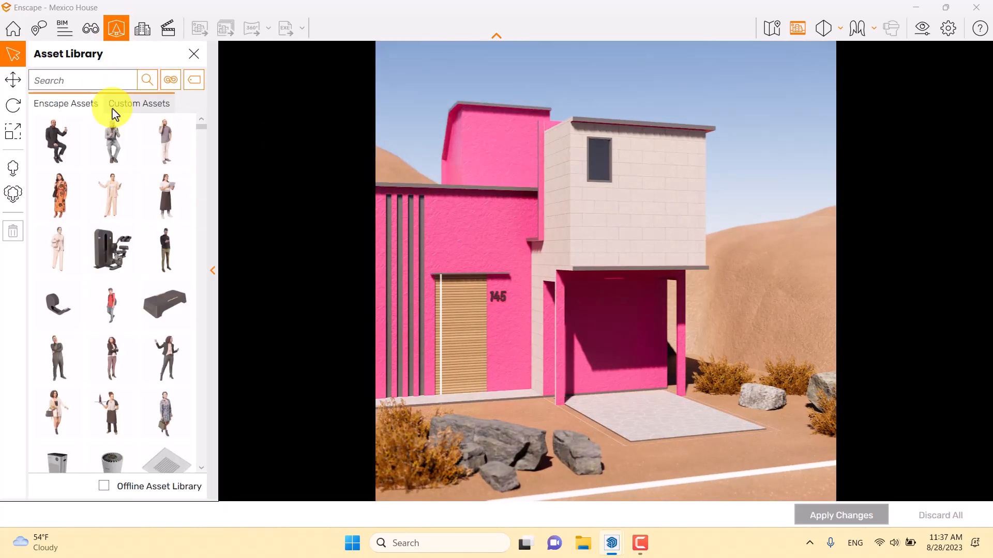
click(13, 169)
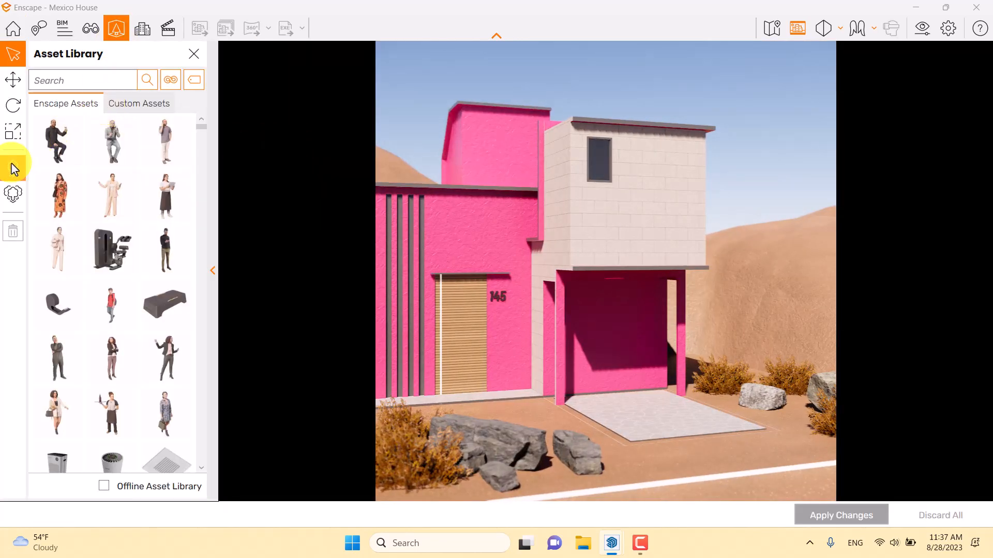
click(171, 80)
click(185, 359)
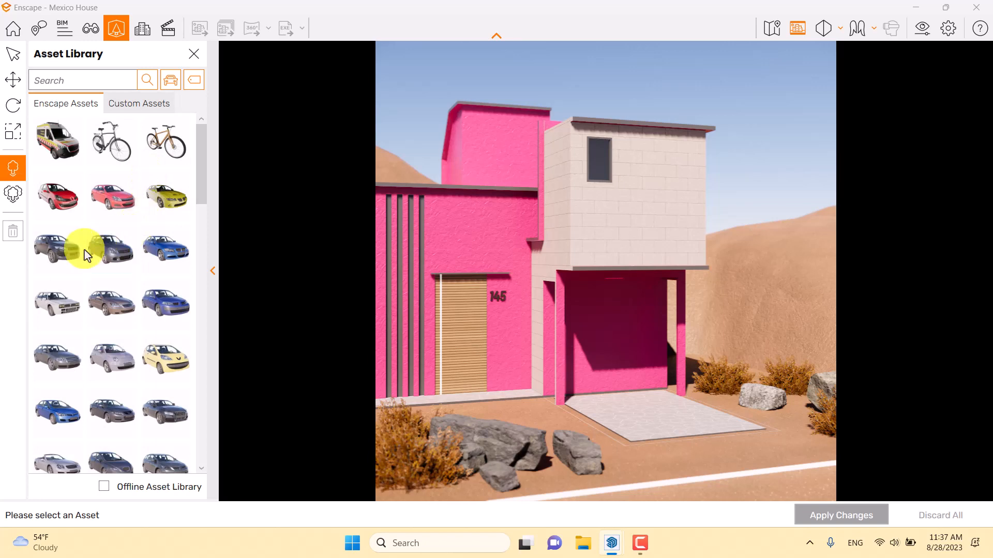
- Place the vintage beige Car 057 asset on the paved driveway in front of the carport
scroll(85, 250, down, 5)
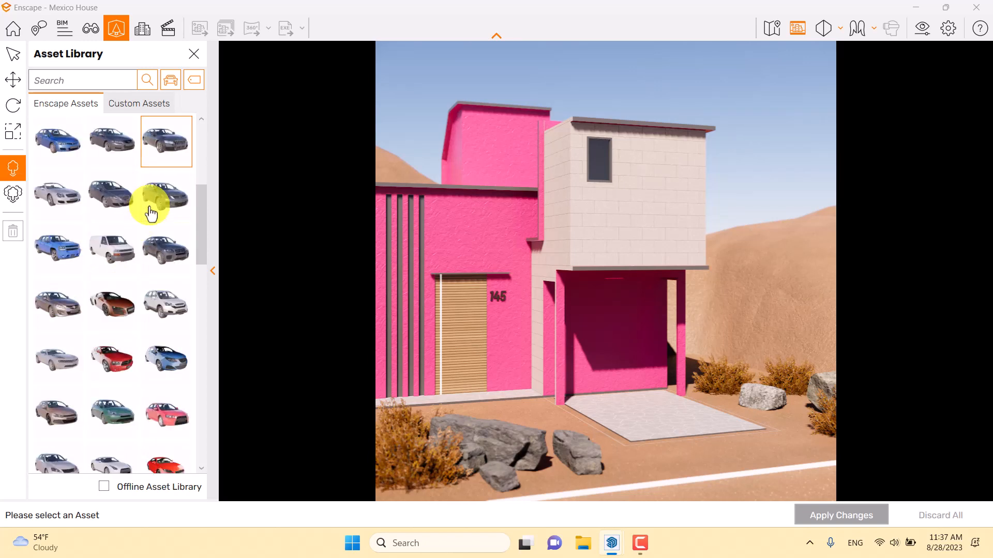
scroll(150, 212, down, 5)
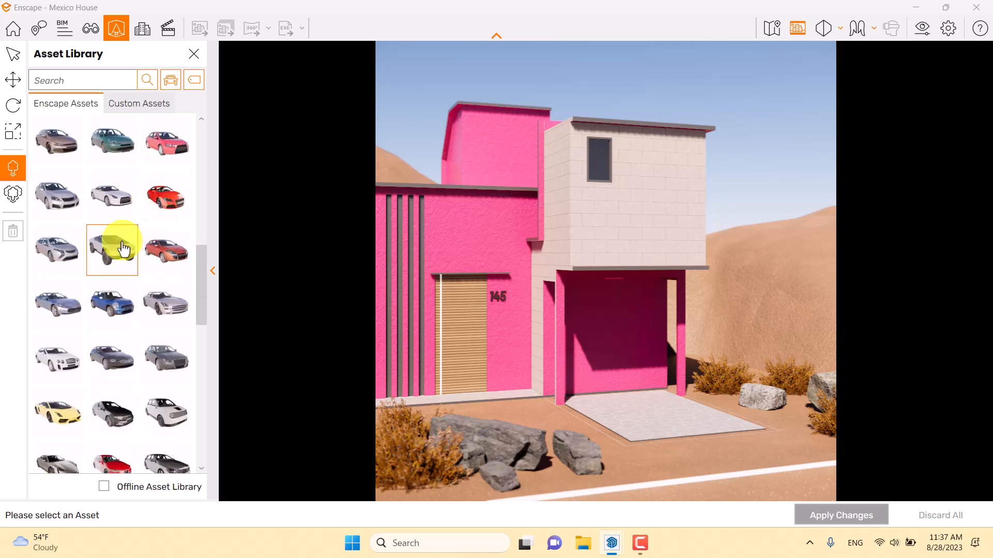
scroll(123, 248, down, 4)
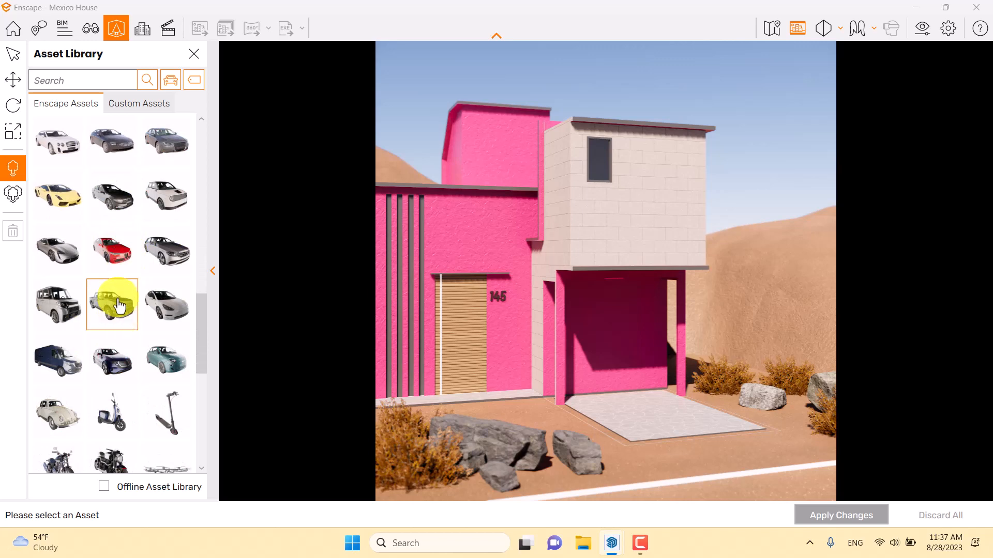
scroll(119, 305, down, 1)
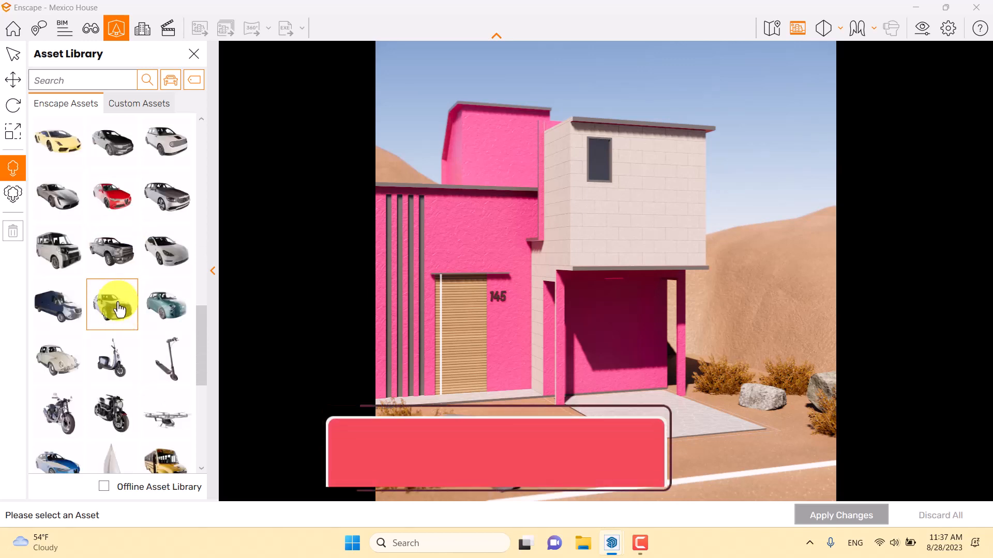
click(65, 371)
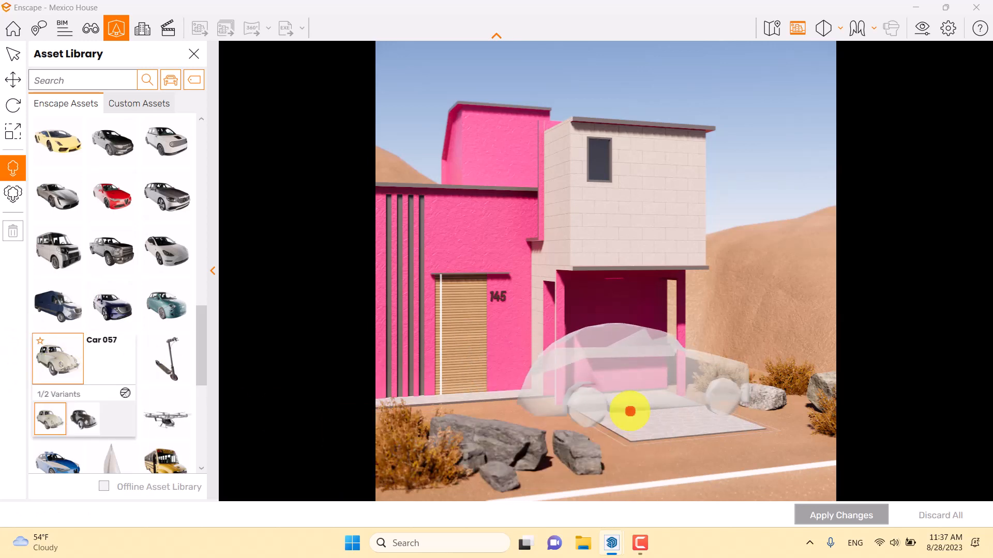
click(630, 411)
- Rotate the placed car to 270° about the Y axis so it lines up with the driveway
click(13, 54)
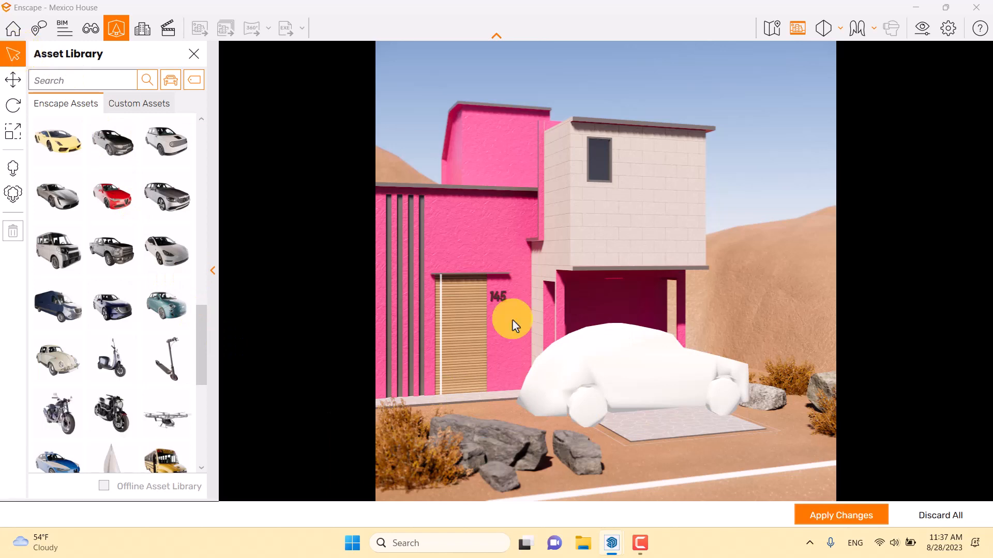
click(592, 396)
click(13, 105)
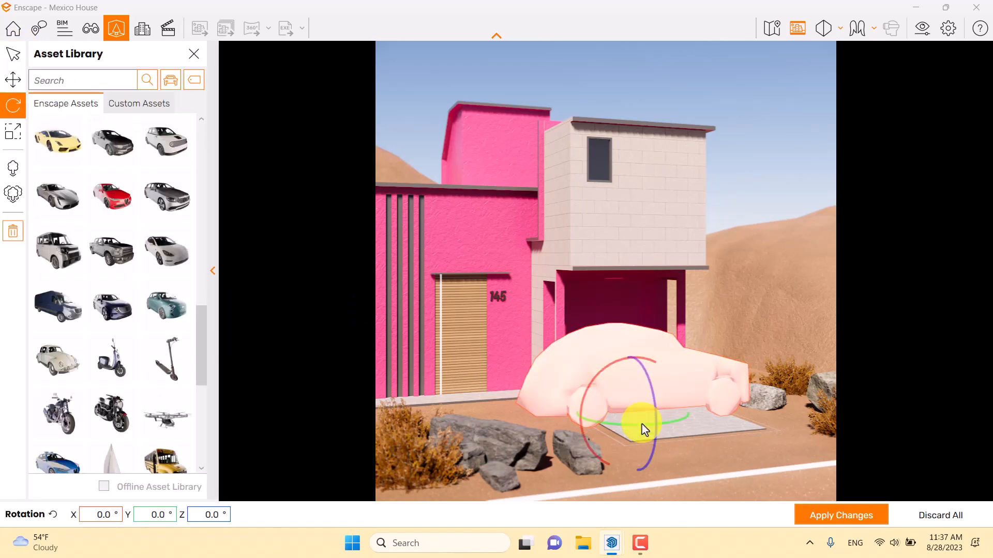
drag(642, 431, 157, 527)
click(155, 515)
text(27)
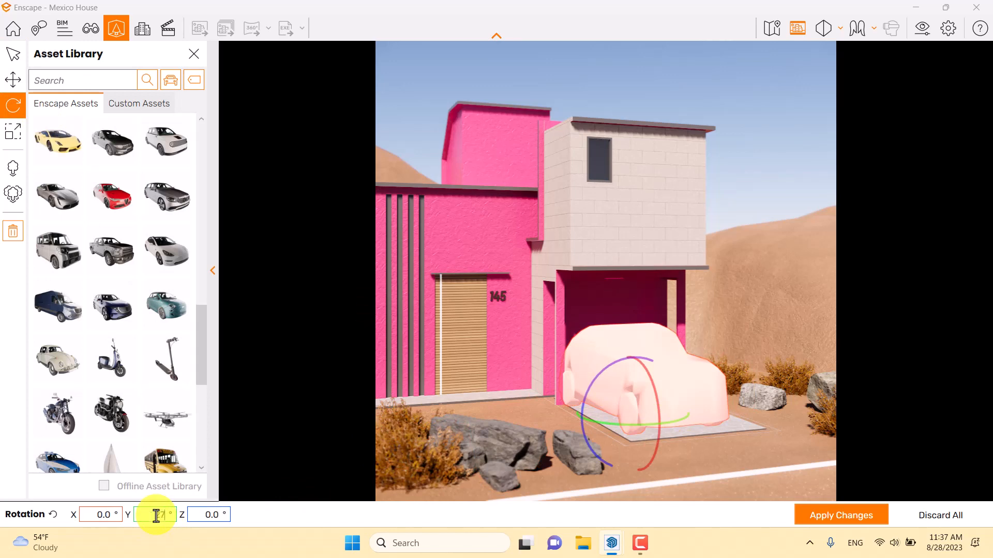
text(0)
key(Return)
- Scale the car down uniformly to fit the driveway and carport
click(13, 132)
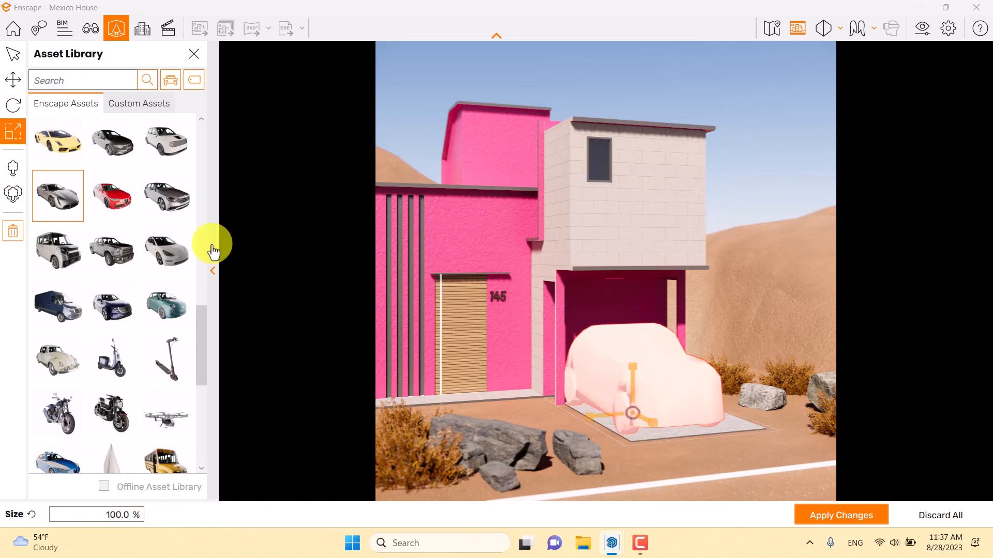
drag(635, 418, 626, 426)
click(122, 515)
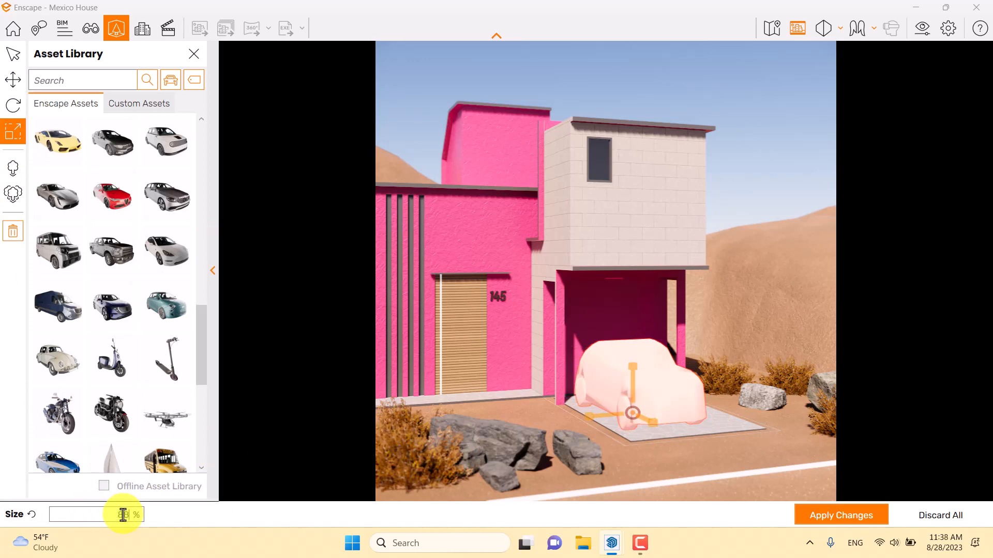
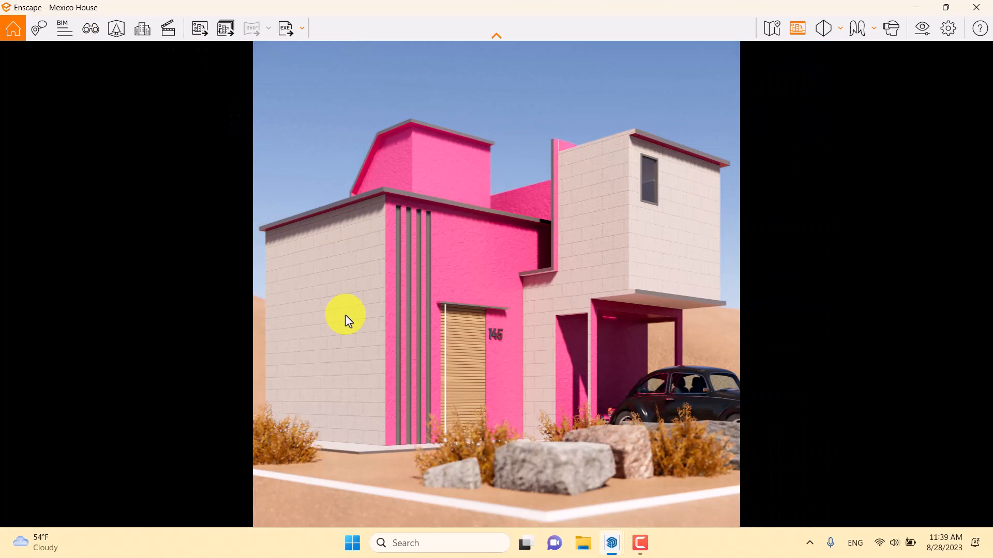
- Prepare single asset placement from the Asset Library and filter it to the People category
click(119, 29)
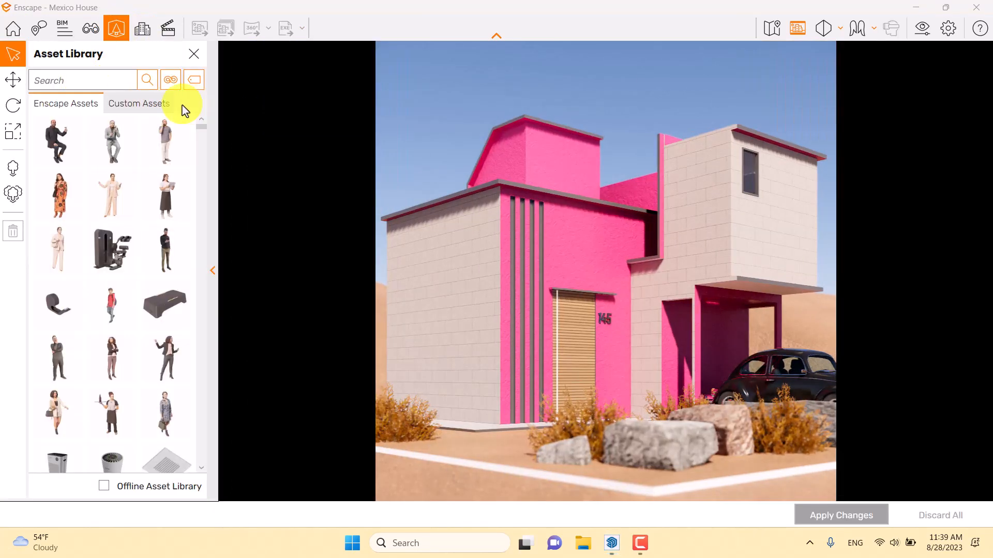
click(14, 168)
click(165, 79)
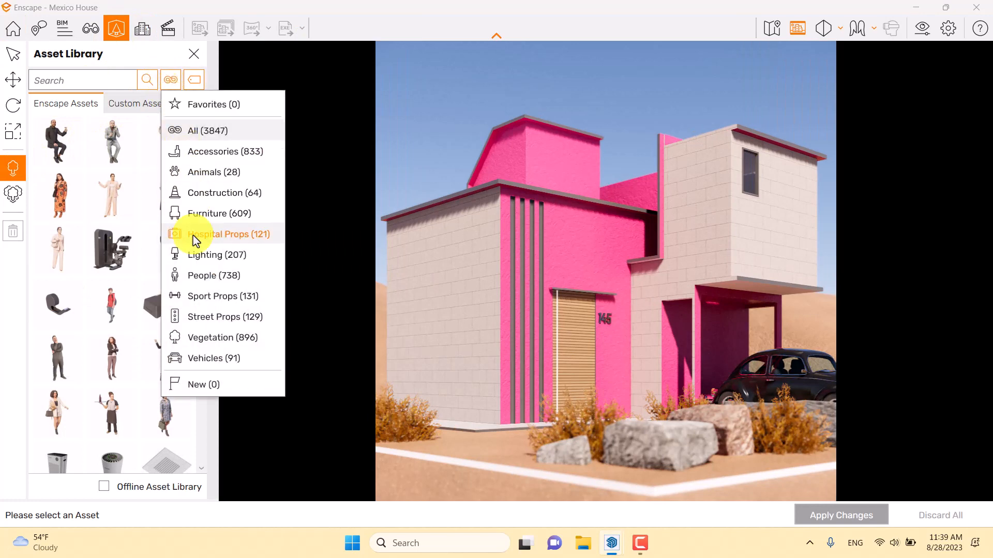
click(189, 275)
- Try narrowing the people assets to the Walking tag, and clear the tag filter again
click(194, 80)
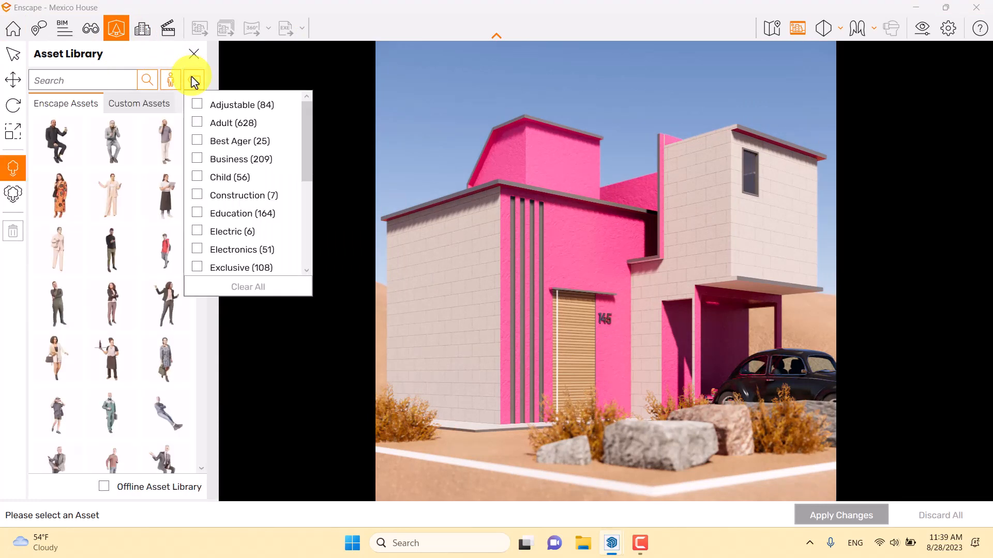
scroll(197, 201, down, 3)
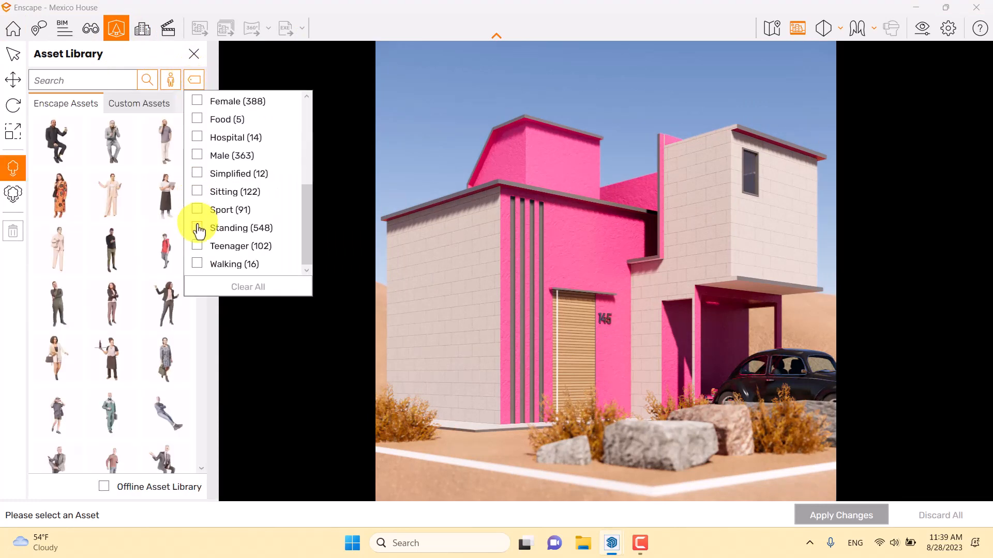
click(197, 263)
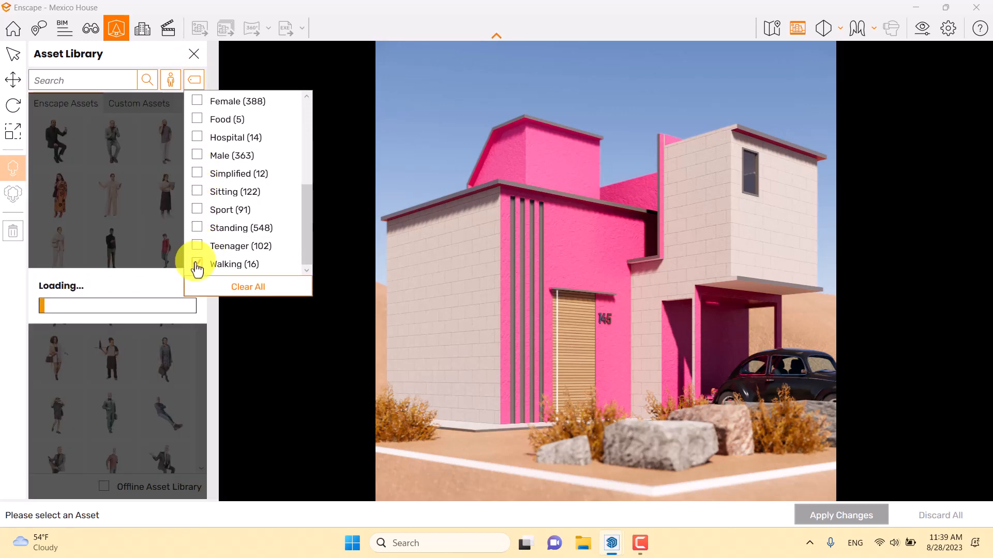
click(91, 62)
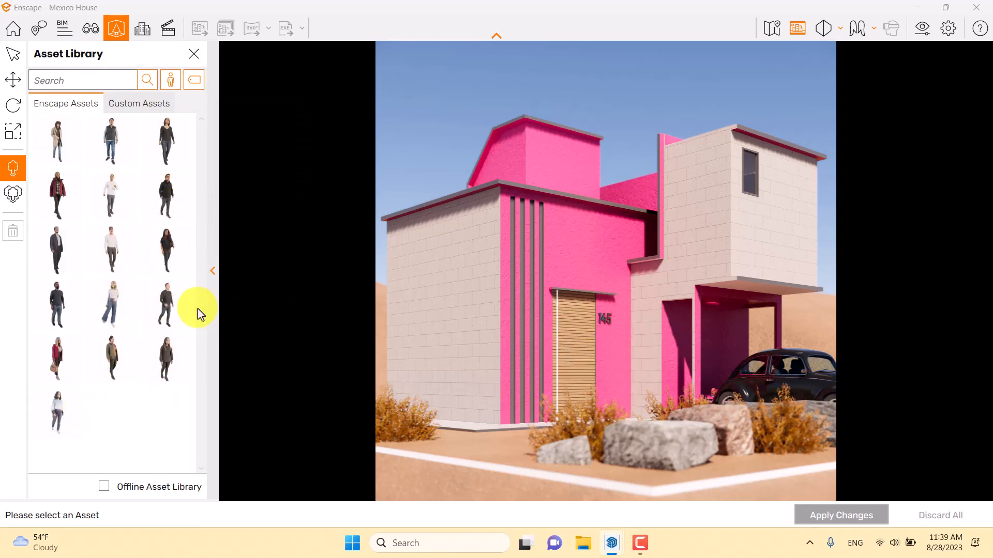
click(176, 81)
click(195, 80)
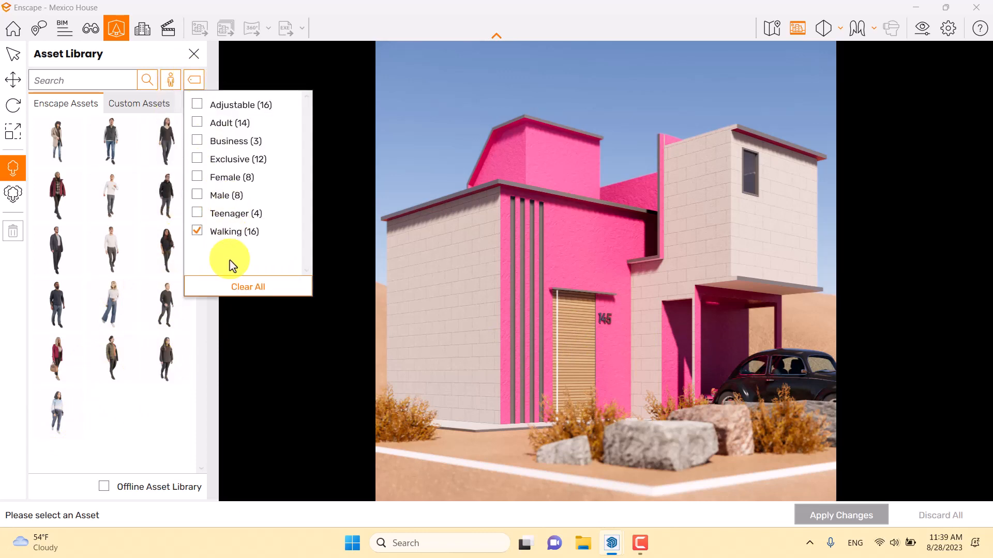
click(239, 287)
click(117, 62)
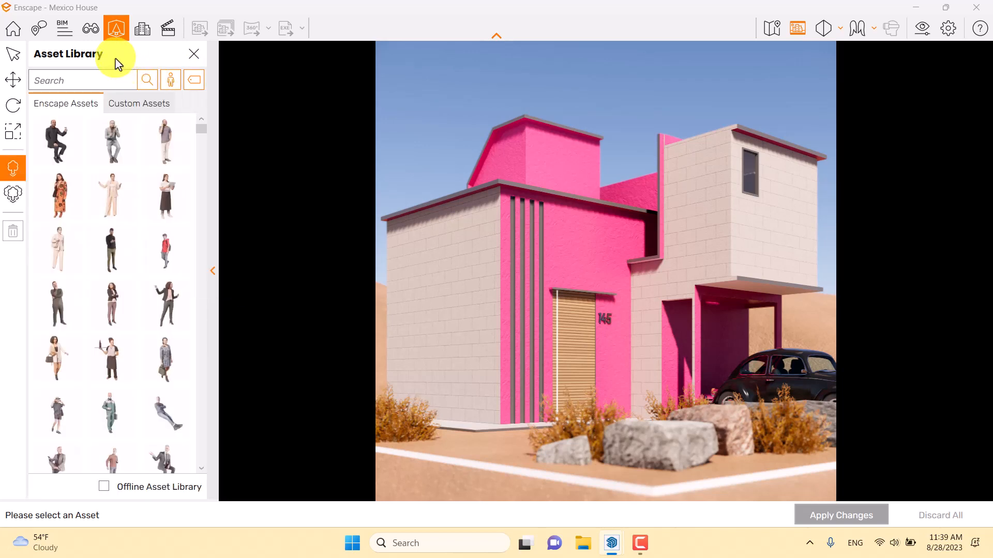
- Place the Anissa 001: Standing asset beside the dry shrub at the house's near-left corner and apply the change
scroll(130, 235, down, 5)
scroll(122, 243, down, 3)
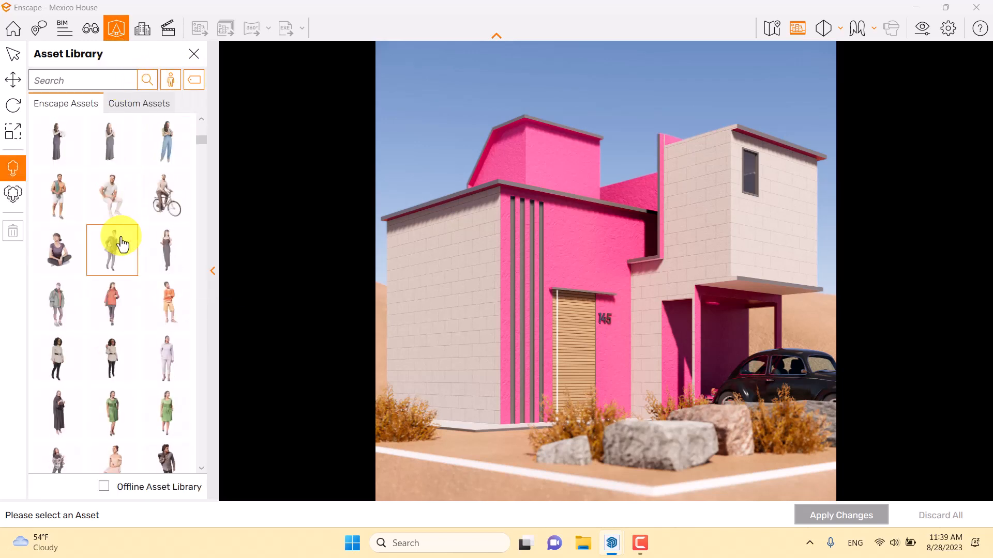
scroll(122, 243, down, 6)
scroll(122, 243, down, 4)
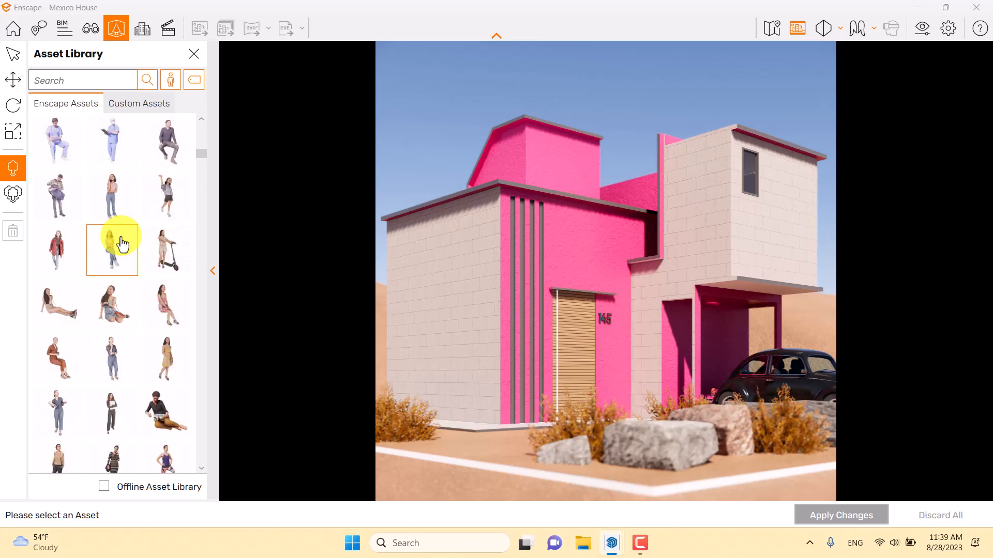
click(114, 199)
click(409, 446)
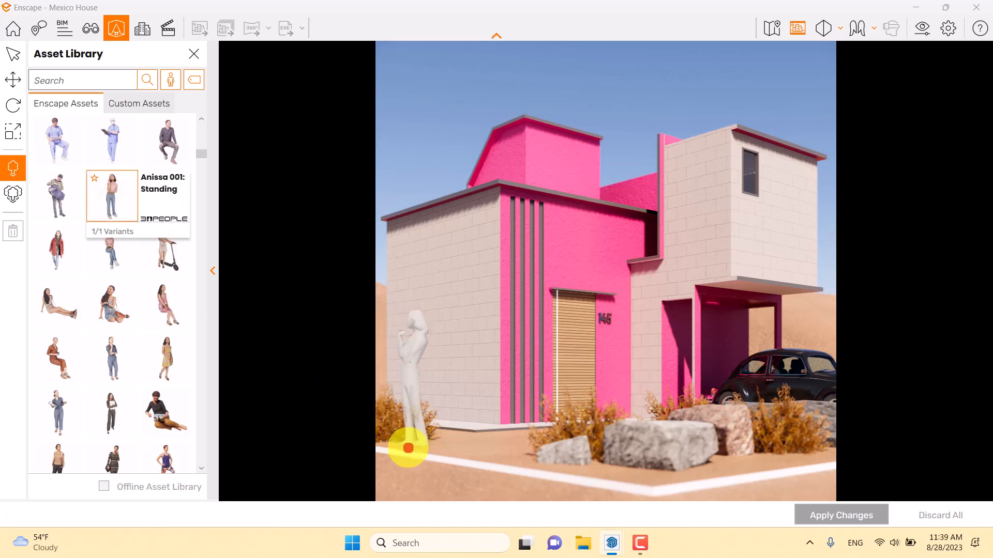
click(403, 447)
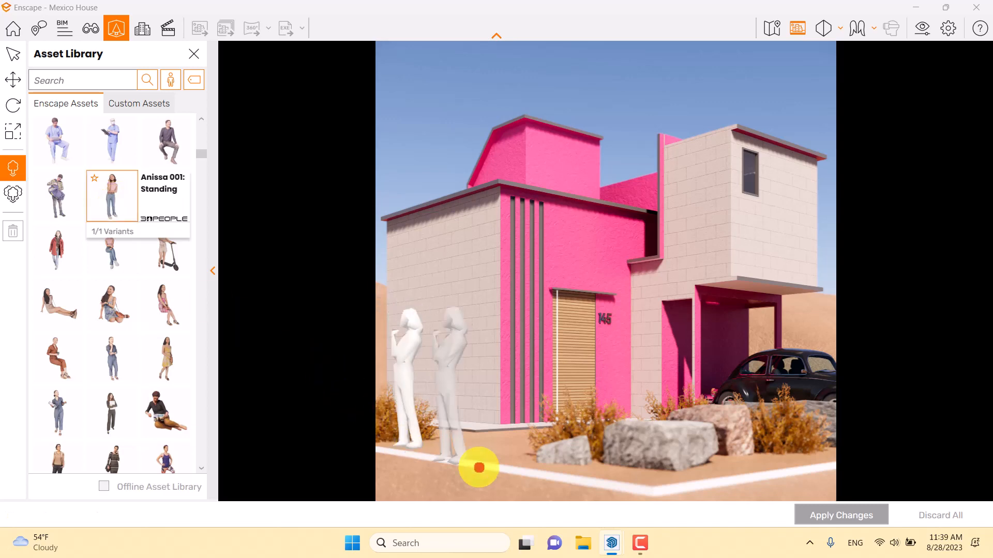
click(833, 521)
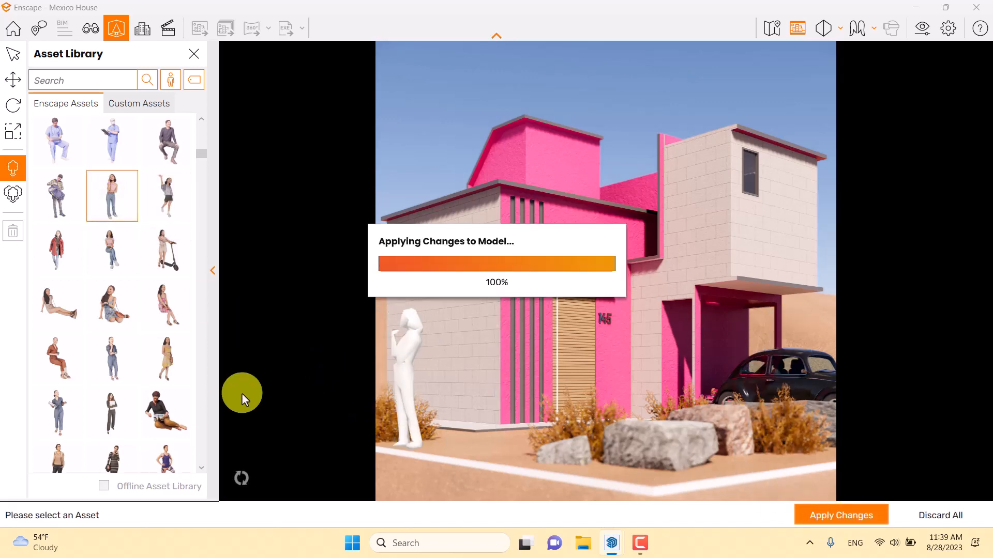
- Rotate the placed standing woman to about 80° about the Y axis so she faces the camera, and apply the change
click(13, 54)
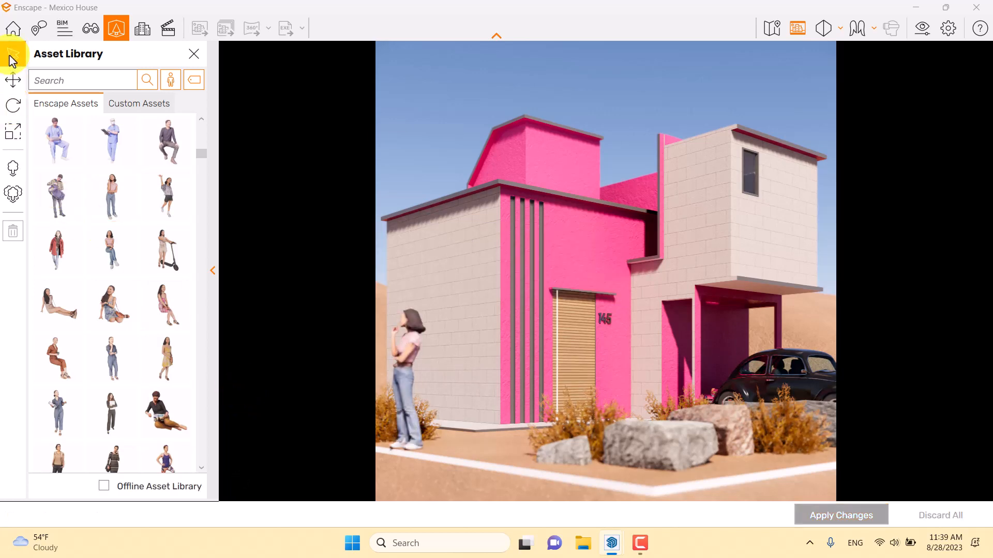
click(411, 377)
click(16, 109)
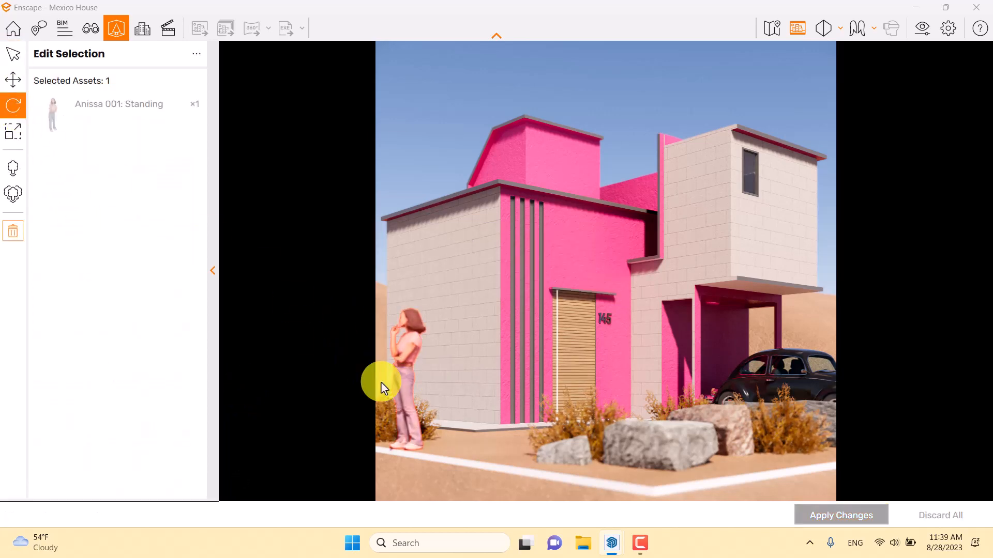
drag(404, 462, 401, 455)
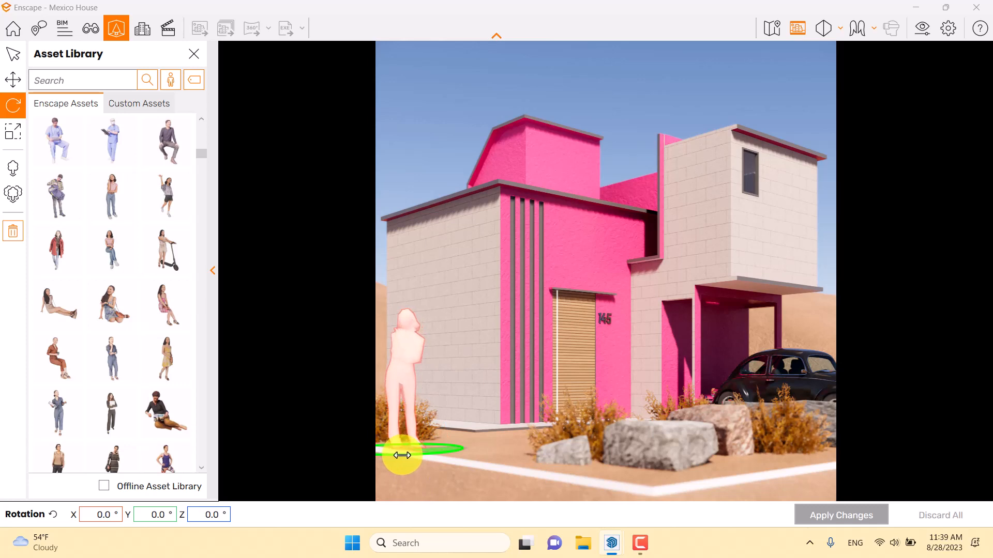
click(805, 513)
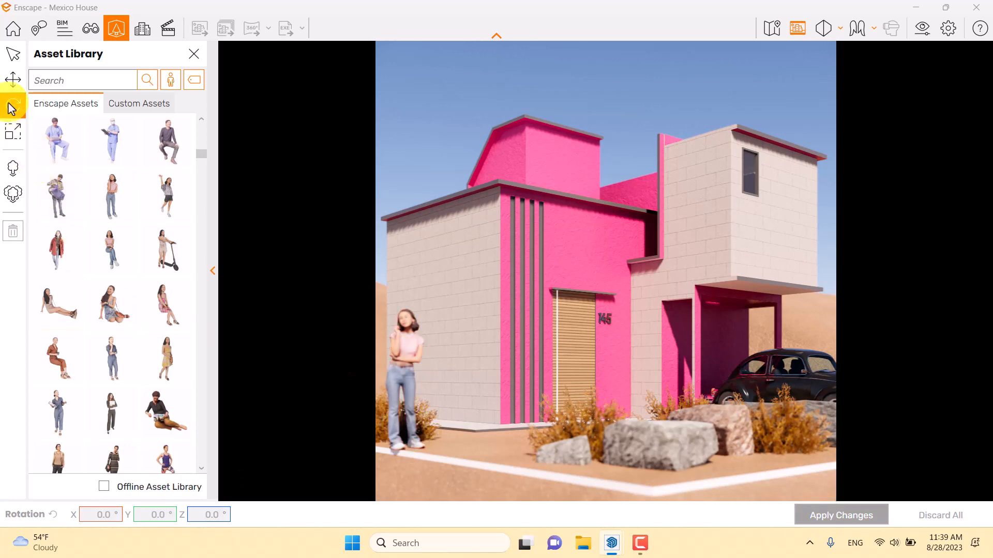
- Move the standing woman slightly toward the house to about X 30.447, Z -27.203, apply the change and finish asset editing
click(11, 81)
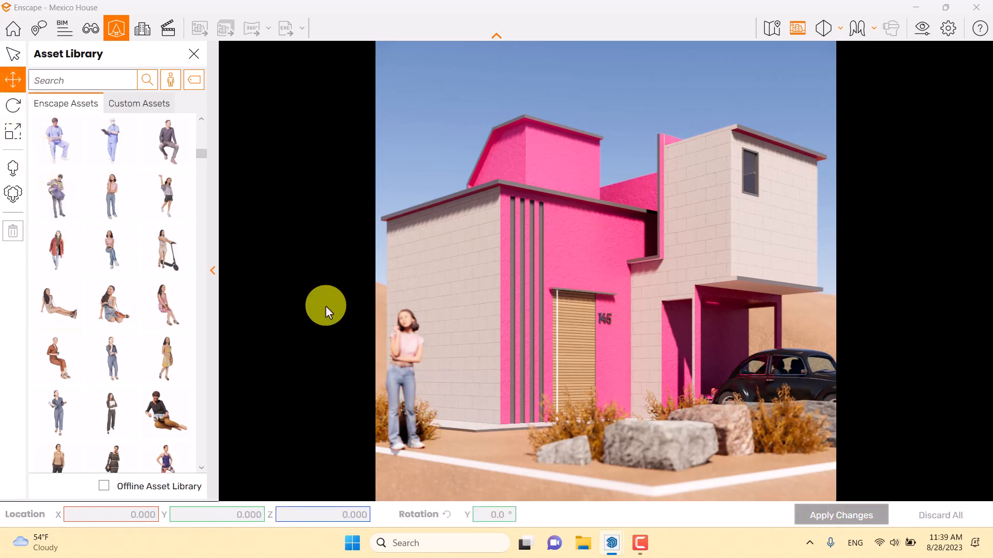
click(401, 349)
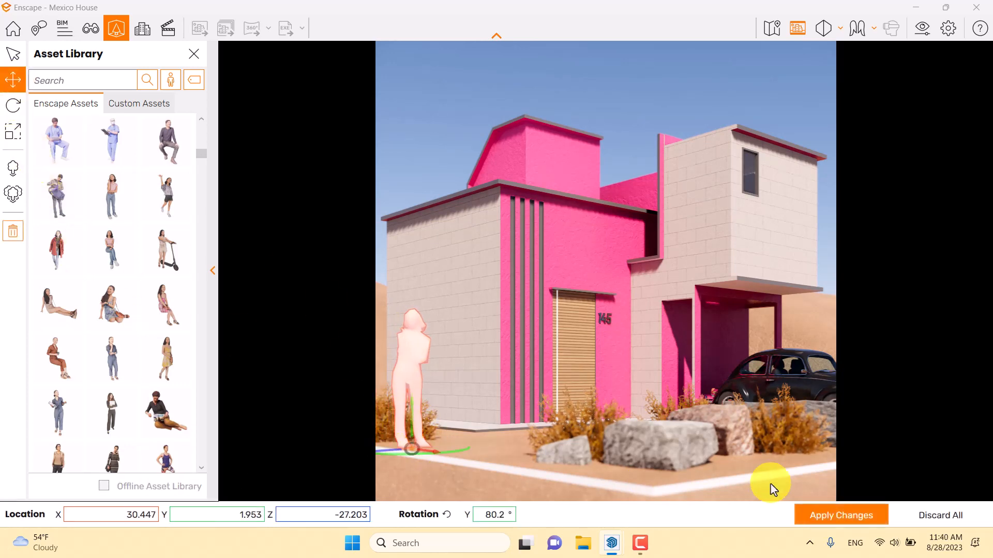
click(821, 514)
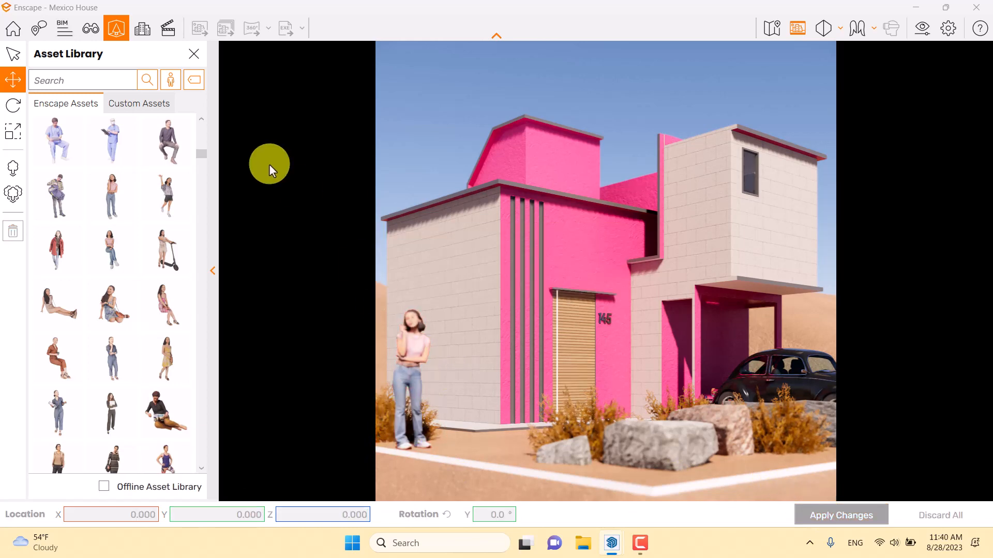
click(183, 59)
- In the visual settings, set the camera's depth of field to 8% and the sun brightness to 64%
click(920, 32)
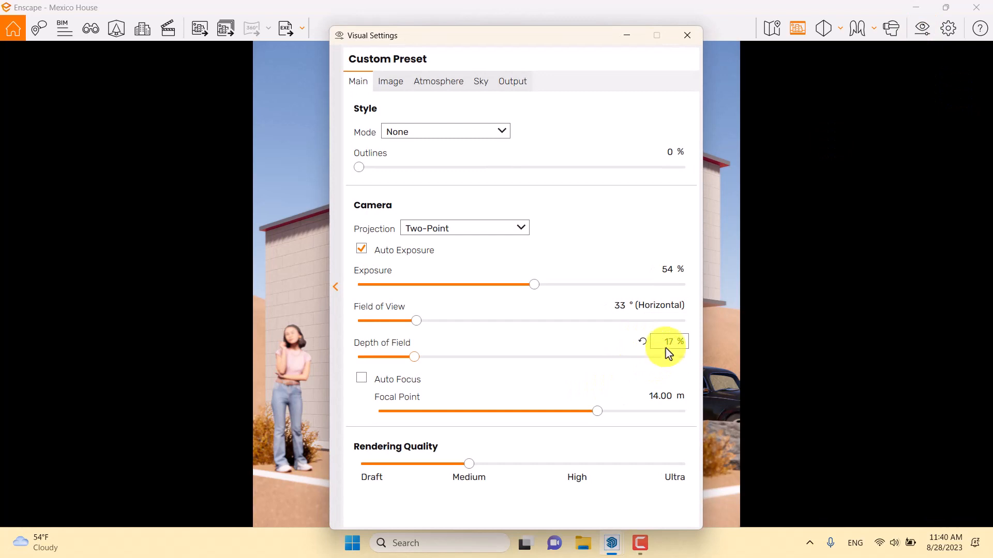
text(8)
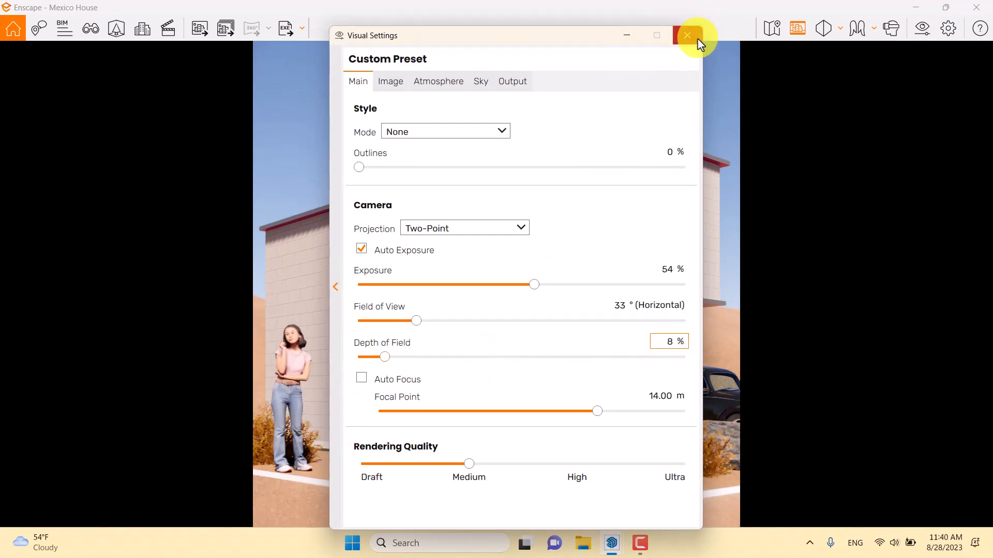
click(480, 82)
click(439, 82)
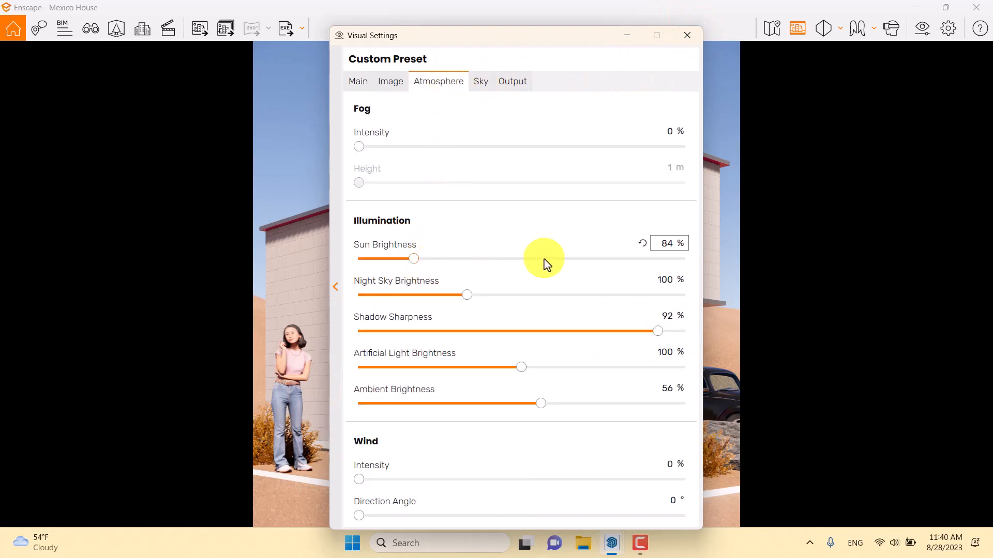
click(662, 245)
text(6)
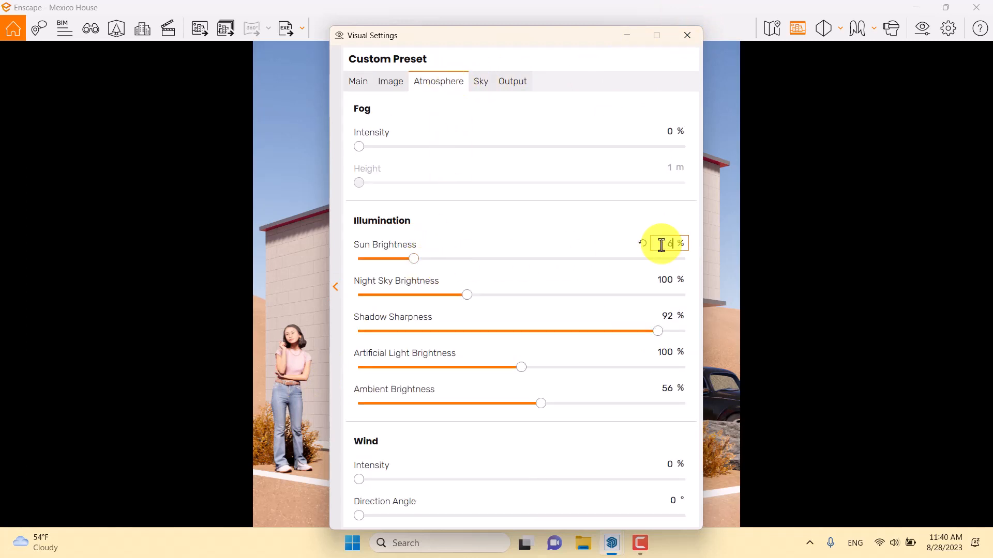
text(4)
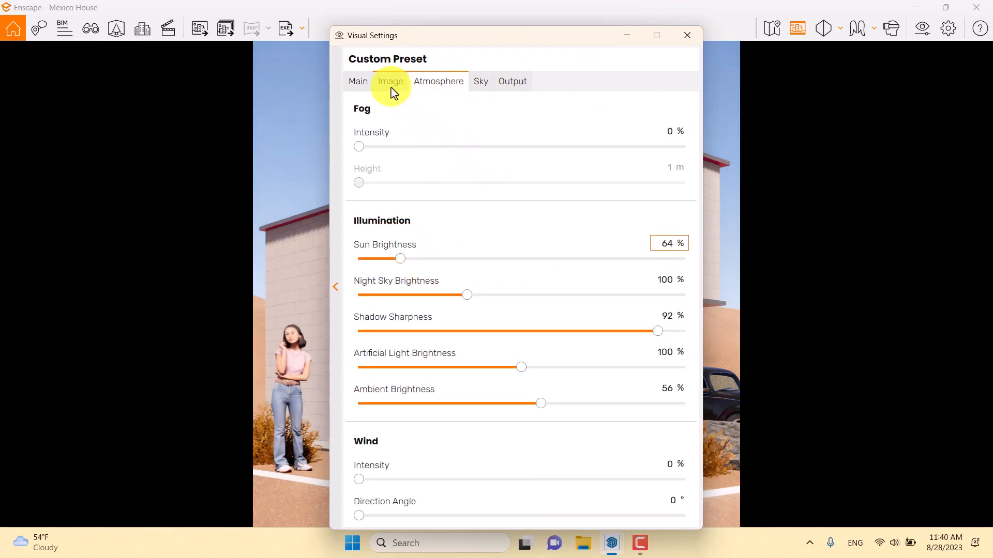
- Reset the camera exposure to its default 50% and close the visual settings
click(362, 84)
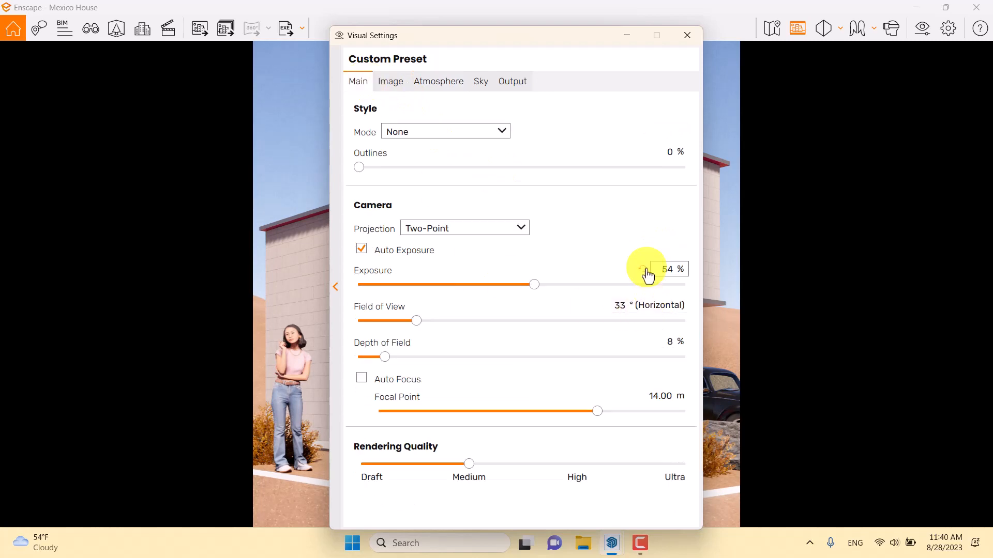
click(646, 270)
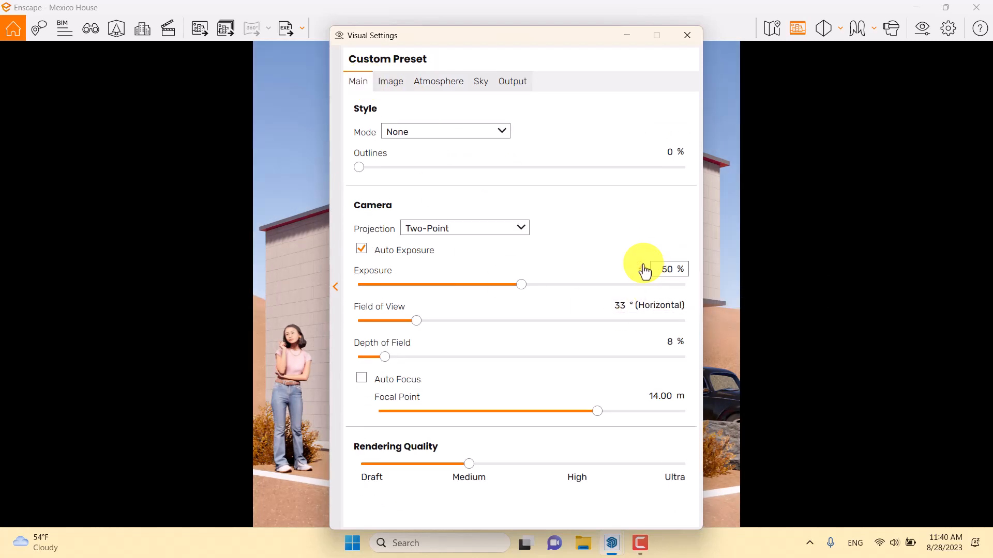
click(687, 35)
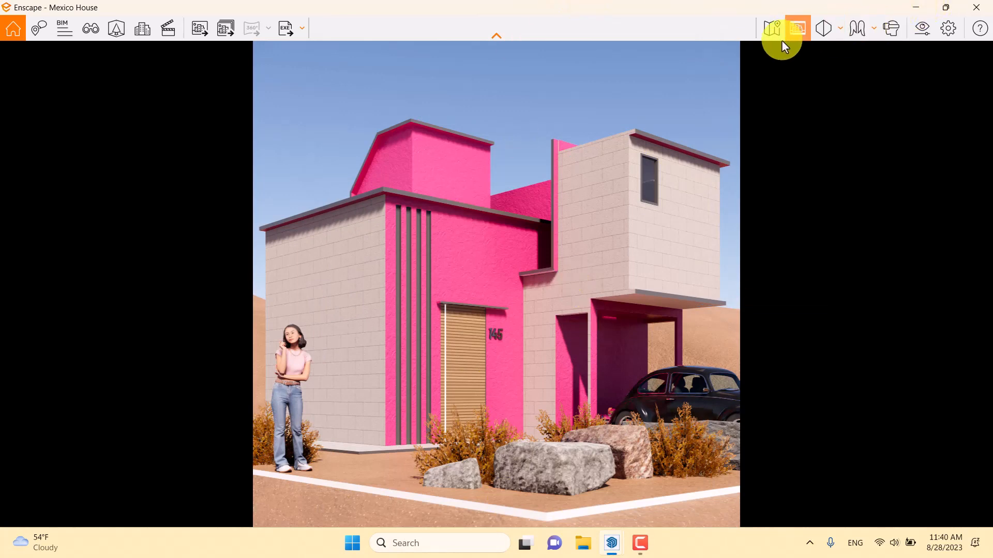
- Filter the Asset Library to vegetation with the Tree and Autumn tags and browse the matching trees
click(120, 30)
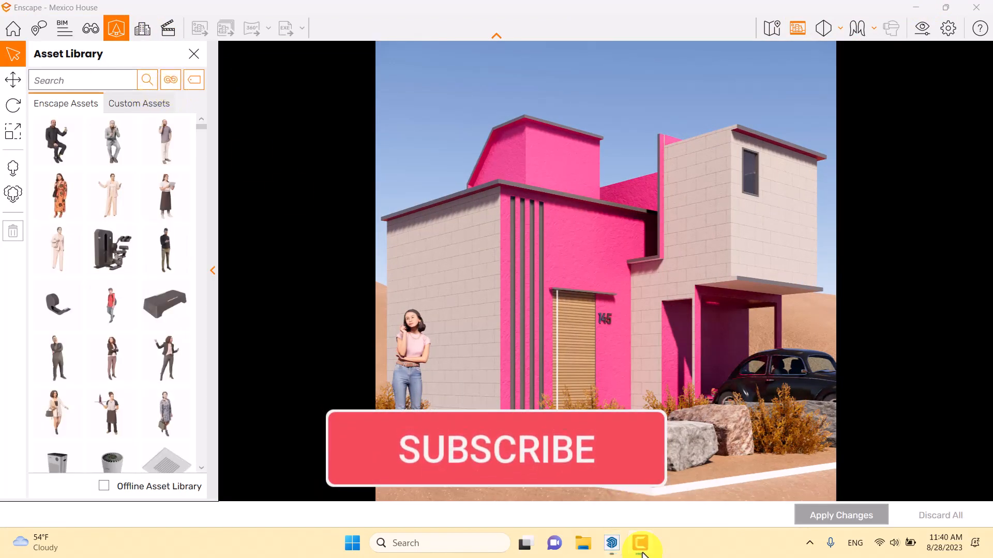
click(171, 79)
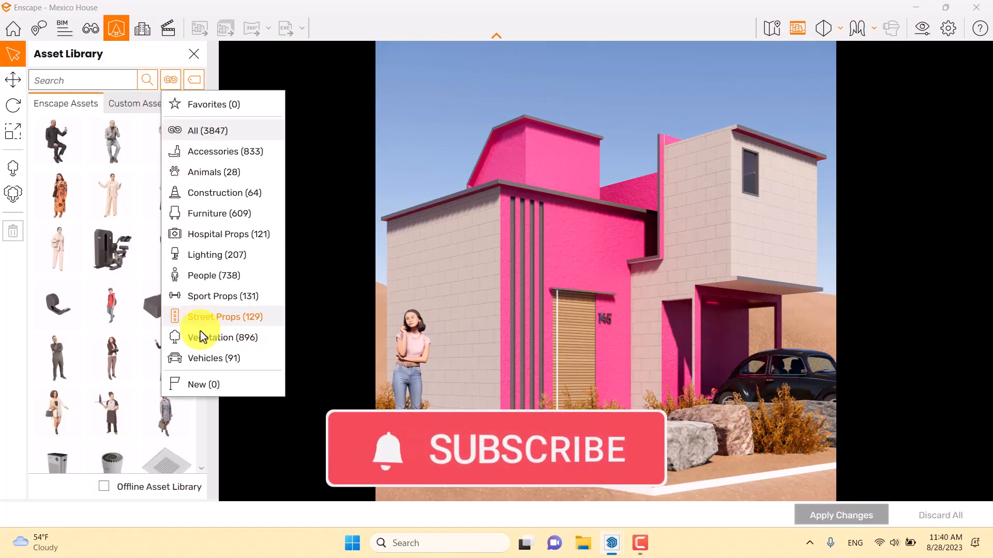
click(201, 339)
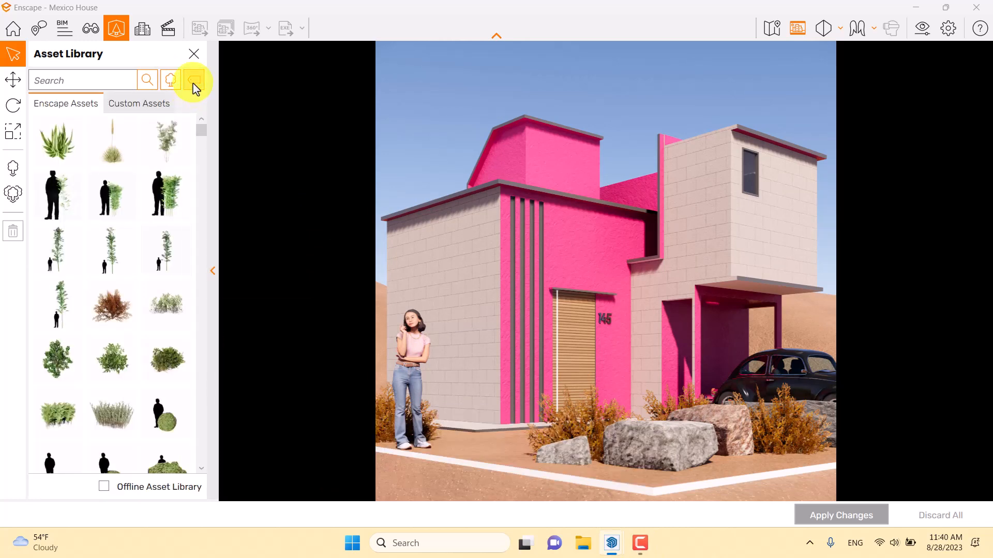
click(193, 81)
scroll(196, 250, down, 2)
scroll(195, 251, down, 2)
click(195, 261)
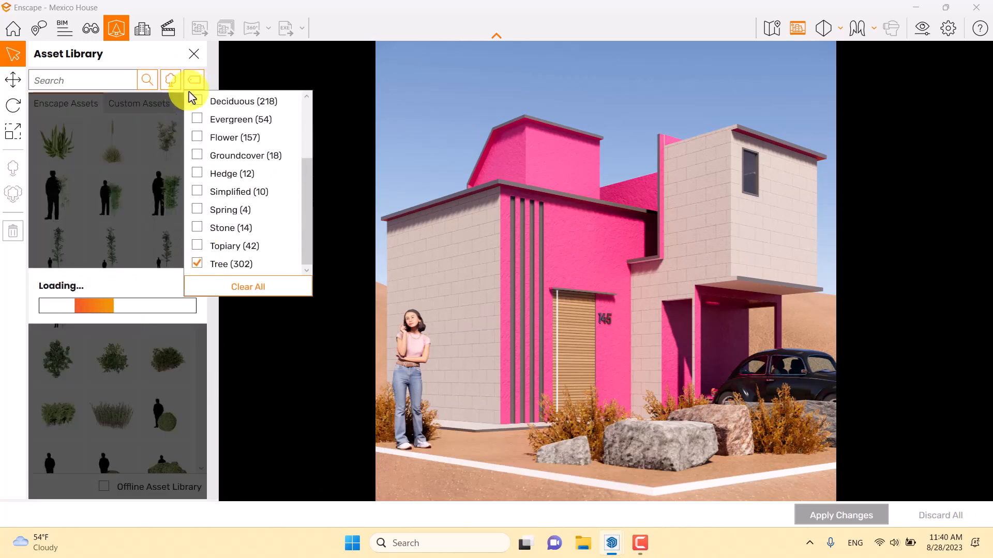
scroll(223, 167, up, 1)
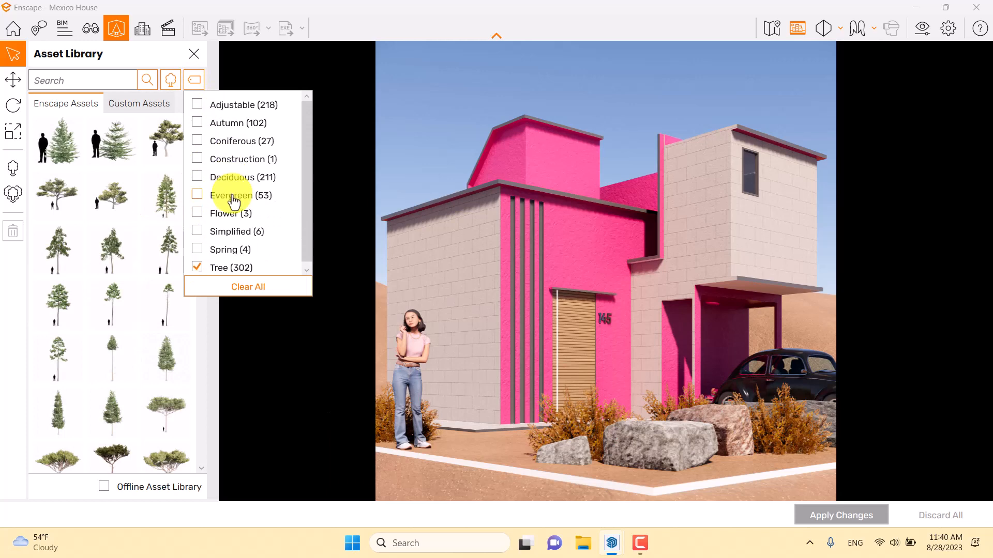
click(197, 124)
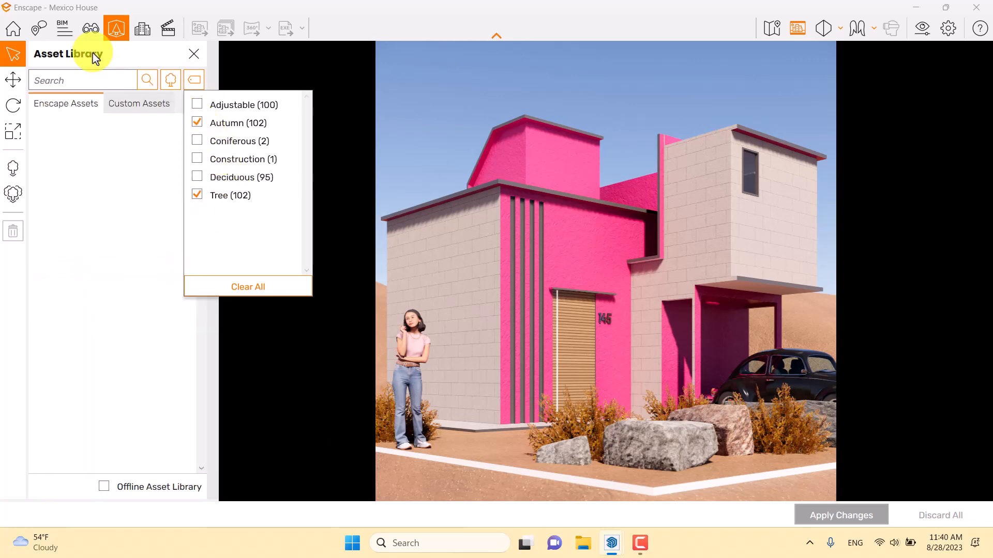
scroll(112, 172, down, 3)
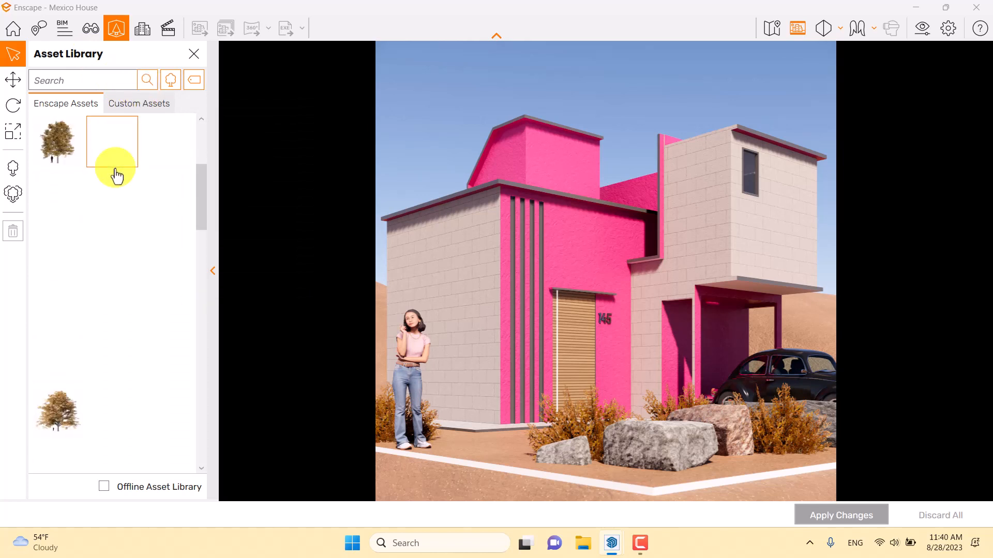
- Look through the filtered autumn trees in the Asset Library to find a suitable slender tree
scroll(104, 336, up, 3)
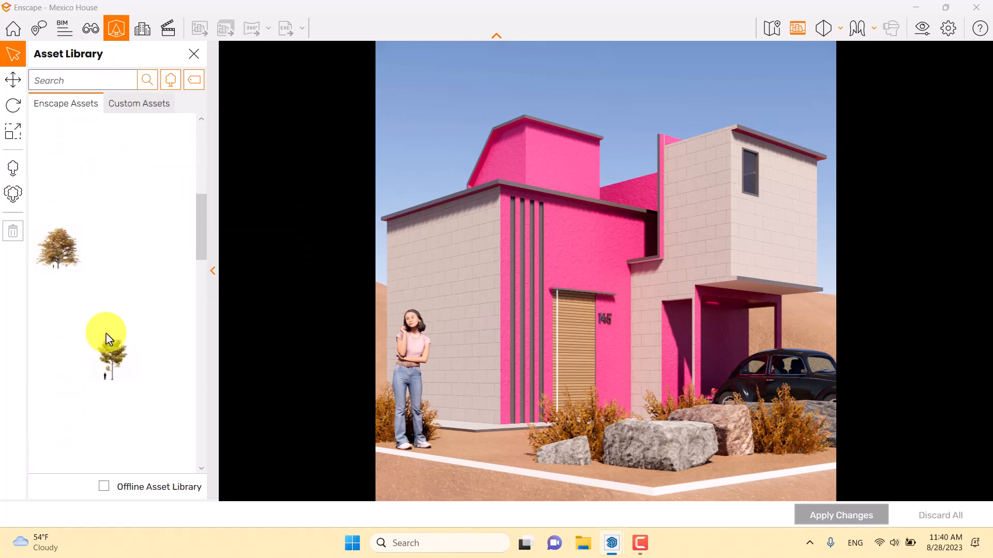
scroll(109, 334, down, 5)
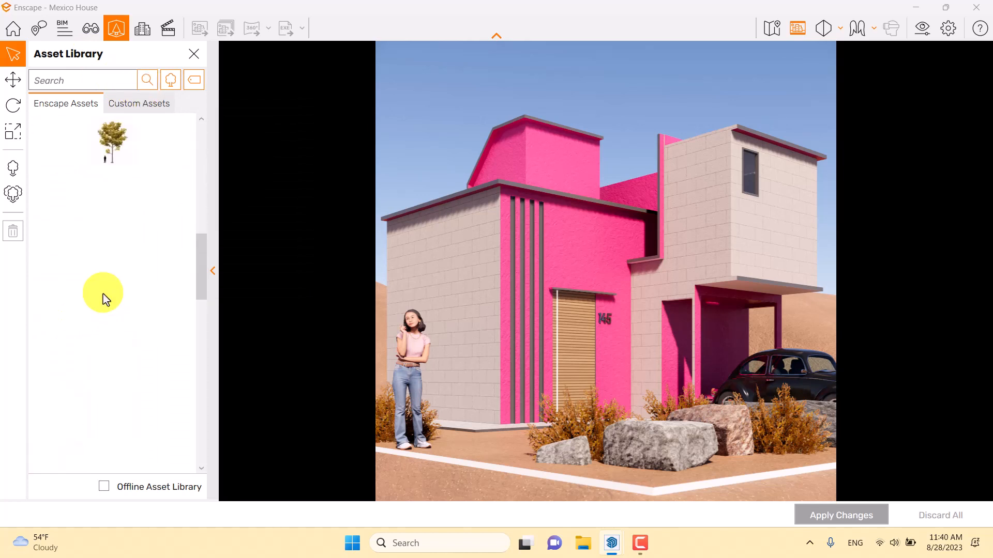
scroll(95, 317, up, 2)
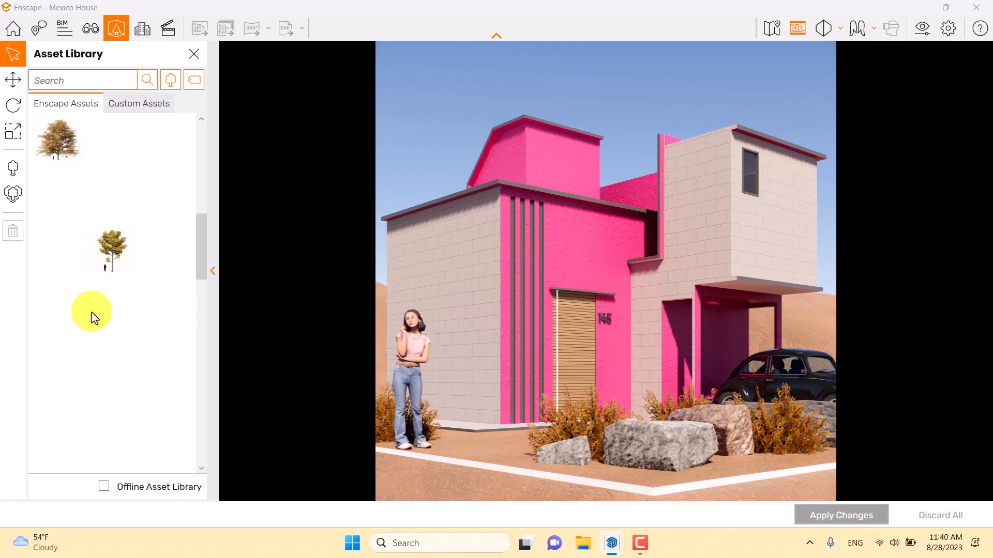
scroll(122, 313, up, 4)
scroll(123, 313, down, 8)
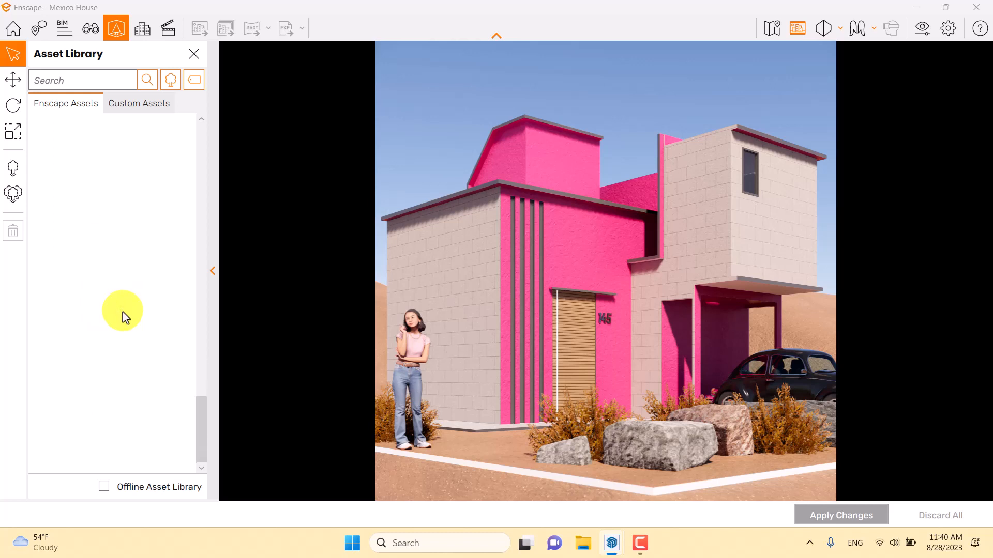
scroll(122, 312, up, 3)
scroll(123, 313, down, 3)
scroll(123, 313, up, 5)
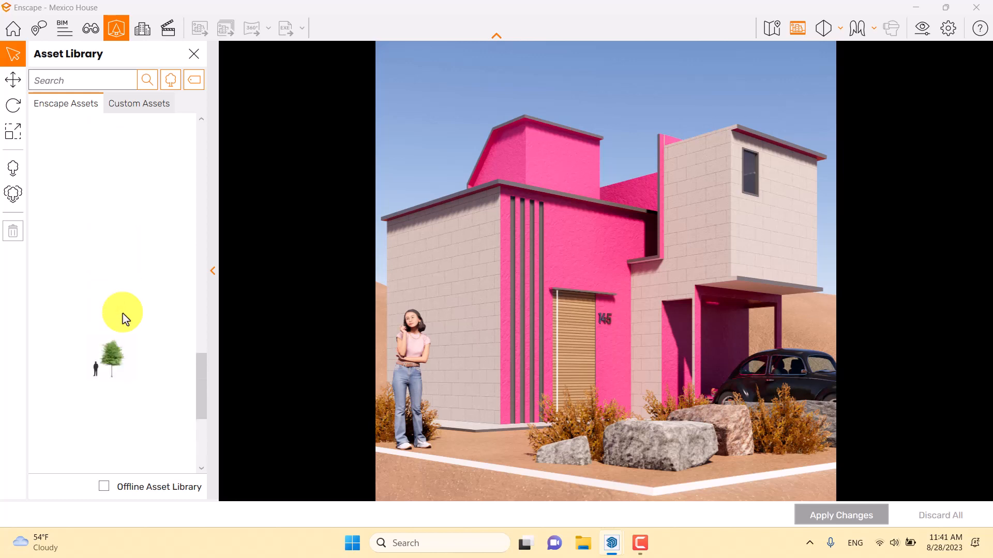
scroll(123, 313, up, 2)
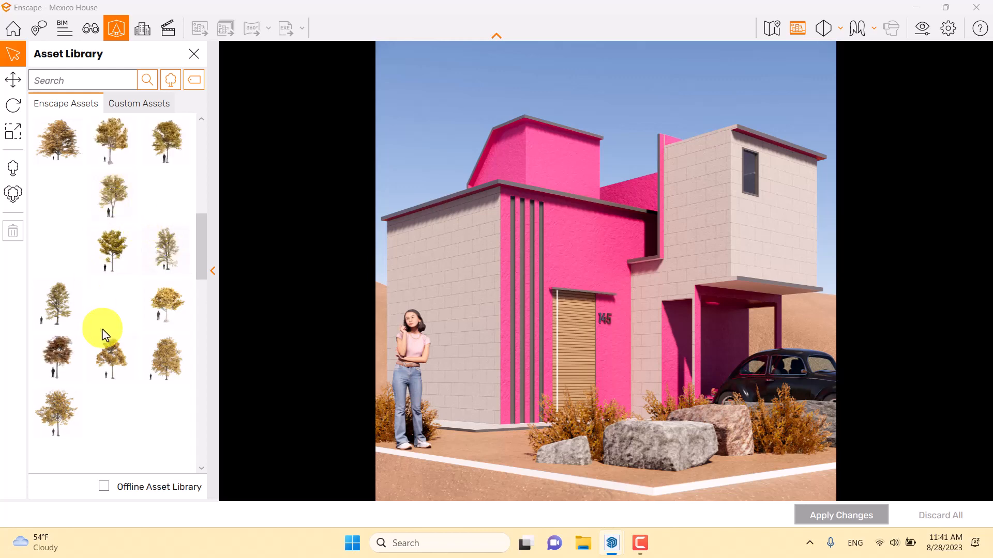
scroll(158, 342, up, 3)
scroll(161, 331, up, 3)
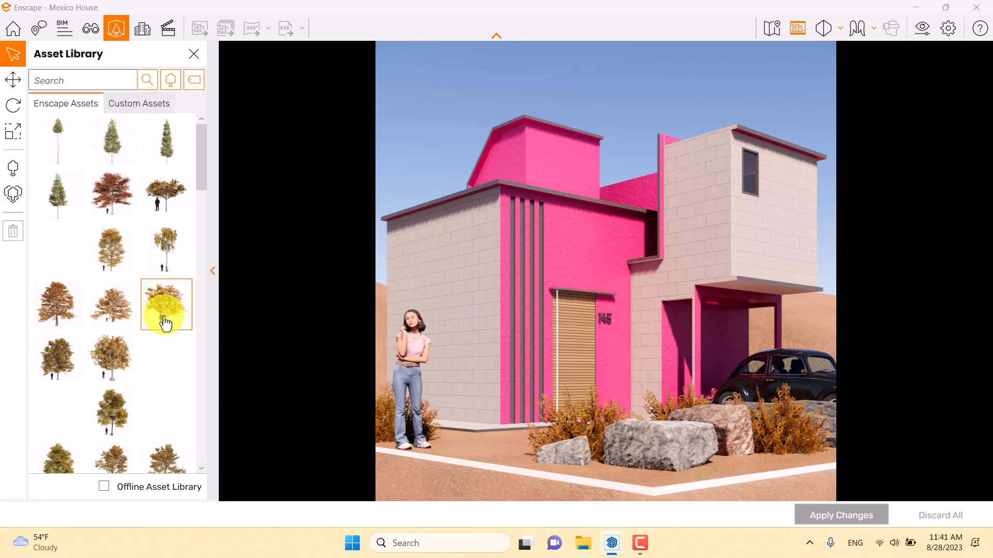
scroll(162, 315, down, 3)
scroll(164, 290, down, 5)
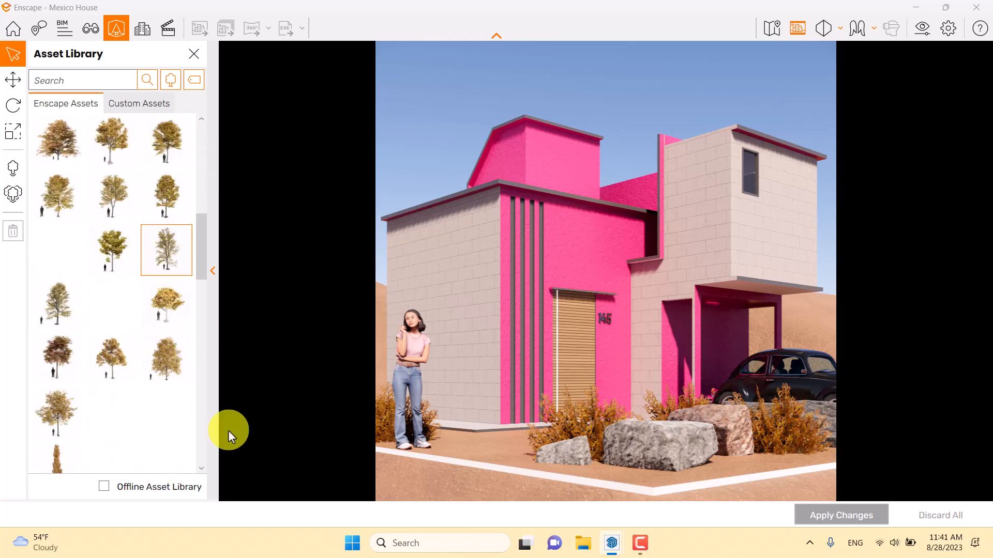
scroll(186, 362, down, 5)
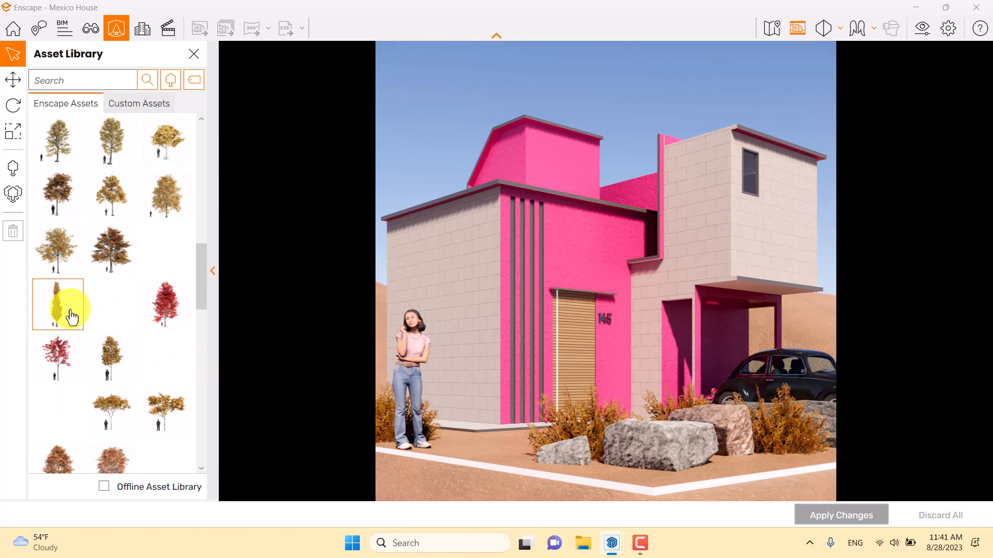
- Place Deciduous Tree 096: Tree (autumn) on the ground between the woman and the door, apply the change and close the Asset Library
click(72, 317)
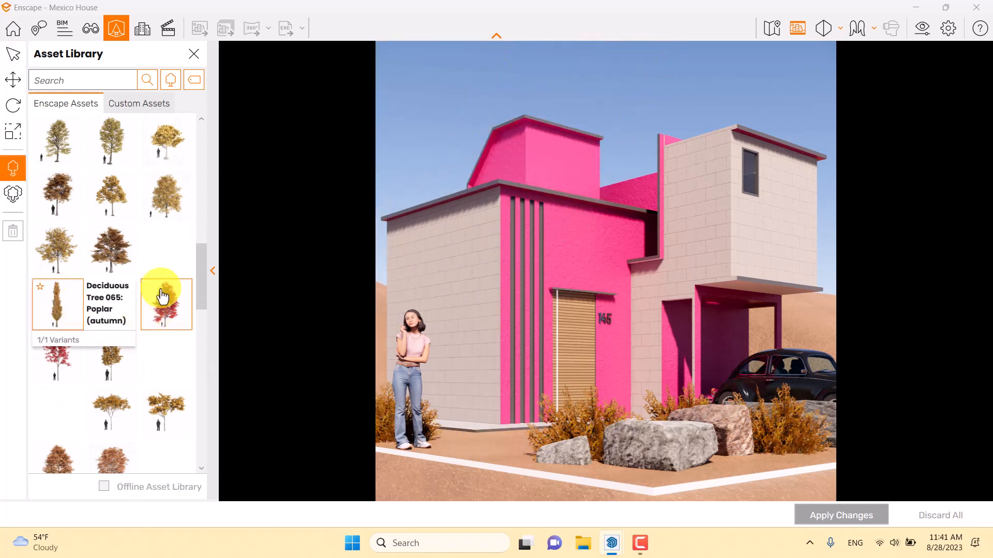
scroll(154, 309, down, 5)
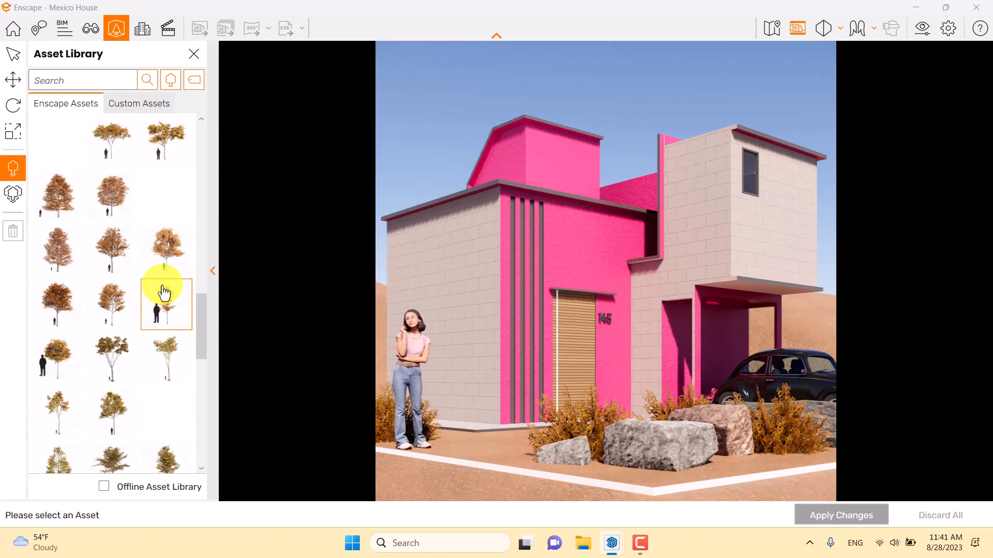
click(164, 294)
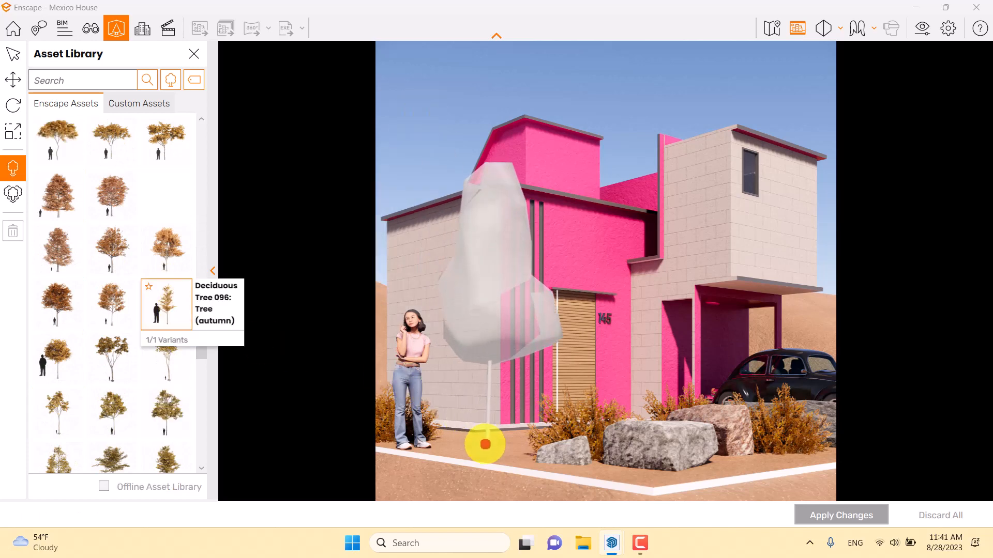
click(485, 444)
click(841, 514)
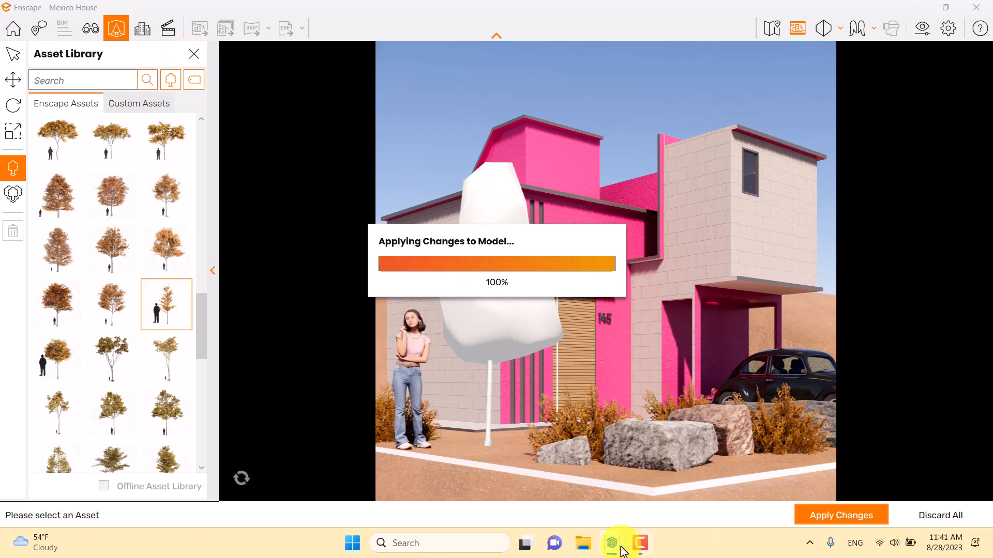
mouse_move(614, 542)
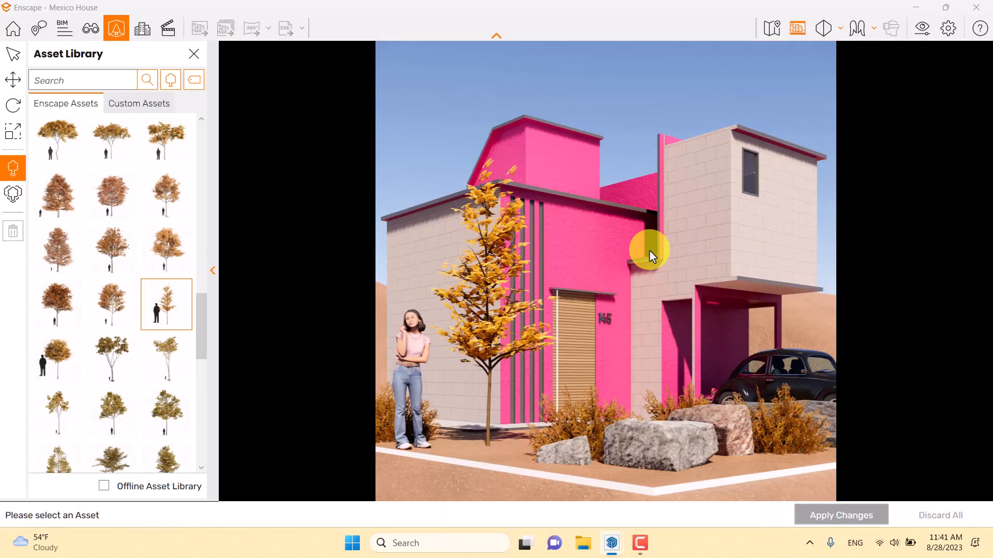
click(191, 55)
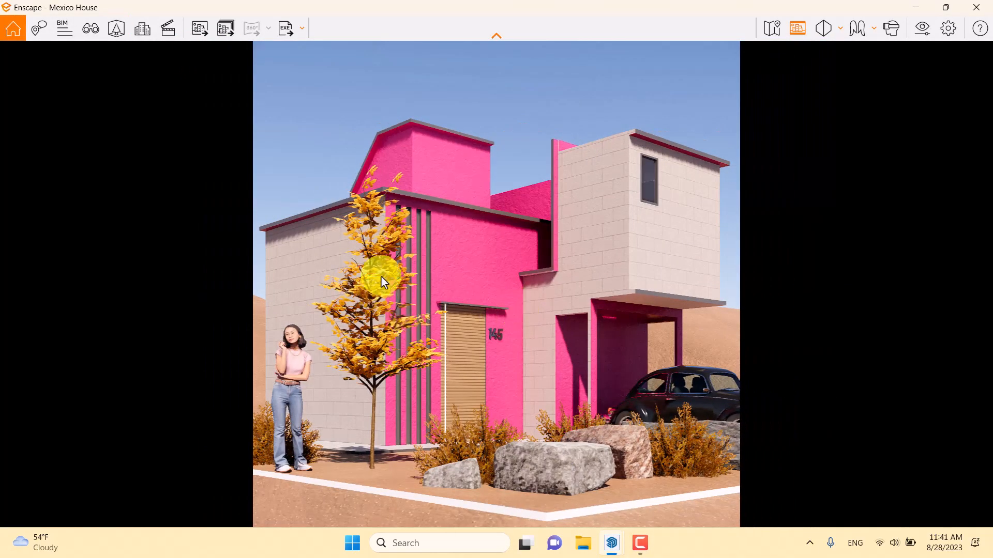
- Switch to SketchUp and move the autumn tree from the front yard to the rear corner of the house's brick side wall
click(920, 8)
middle_drag(303, 250, 538, 414)
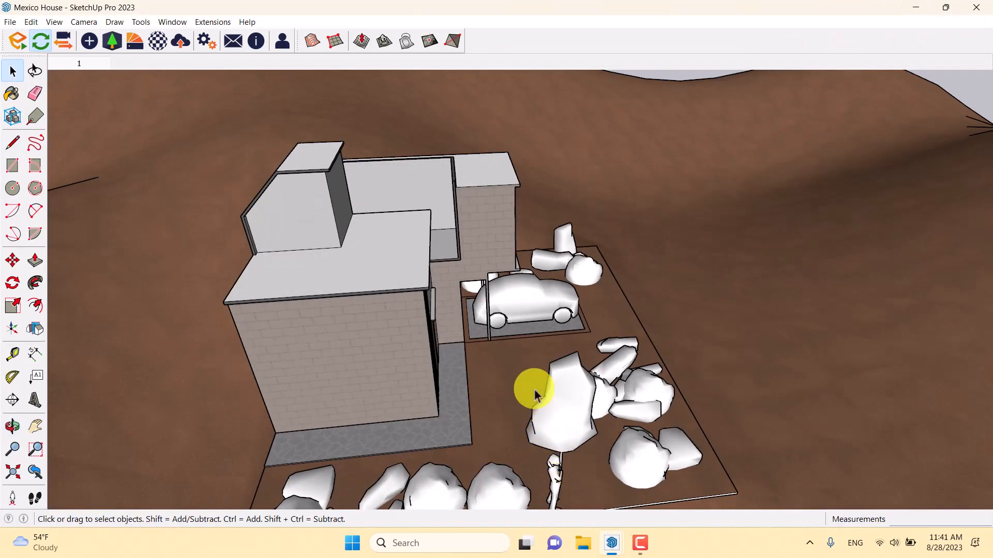
scroll(543, 381, down, 3)
scroll(551, 393, up, 2)
click(19, 269)
scroll(565, 459, up, 3)
middle_drag(565, 458, 536, 402)
scroll(506, 366, up, 5)
click(507, 356)
scroll(672, 246, down, 5)
middle_drag(321, 219, 822, 191)
click(506, 461)
middle_drag(581, 417, 326, 415)
key(space)
- Arrange the Enscape and SketchUp windows side by side
mouse_move(624, 551)
click(662, 463)
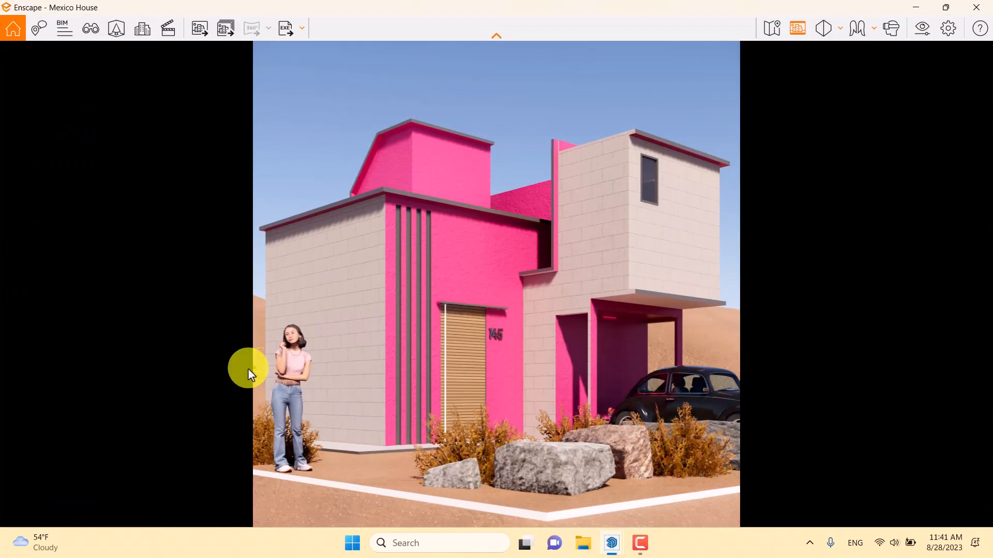
drag(611, 5, 991, 67)
click(270, 175)
- Move the tree behind the house about 0.38 m closer to the side wall
scroll(266, 238, down, 3)
mouse_move(268, 254)
middle_down()
mouse_move(278, 354)
mouse_move(206, 354)
mouse_move(255, 293)
middle_up()
scroll(206, 355, down, 5)
scroll(255, 299, up, 3)
click(14, 266)
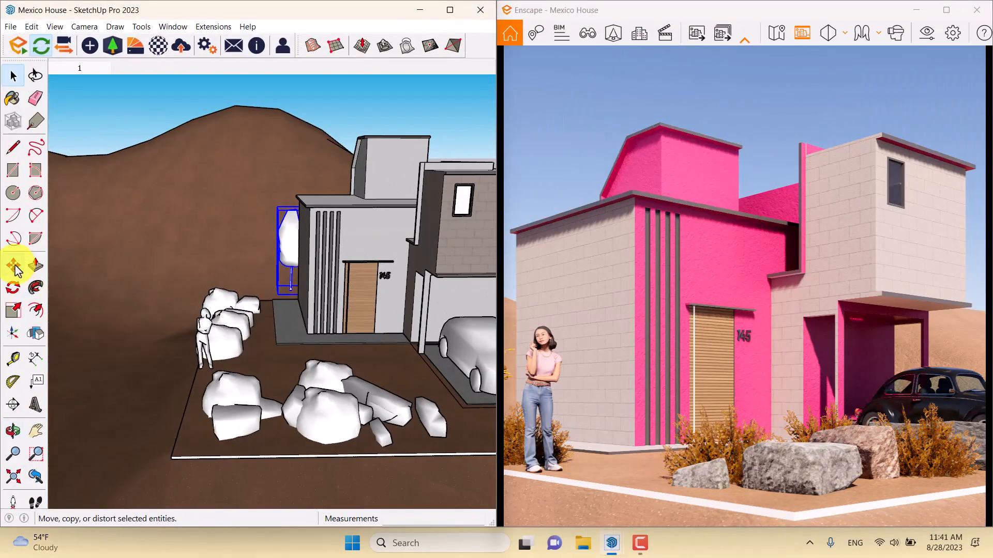
scroll(321, 376, up, 2)
click(257, 349)
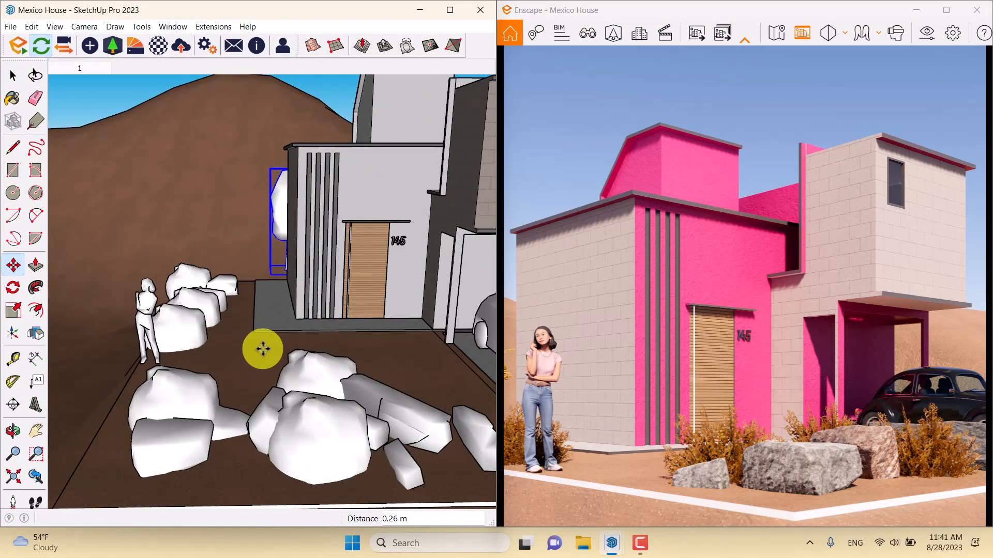
click(281, 349)
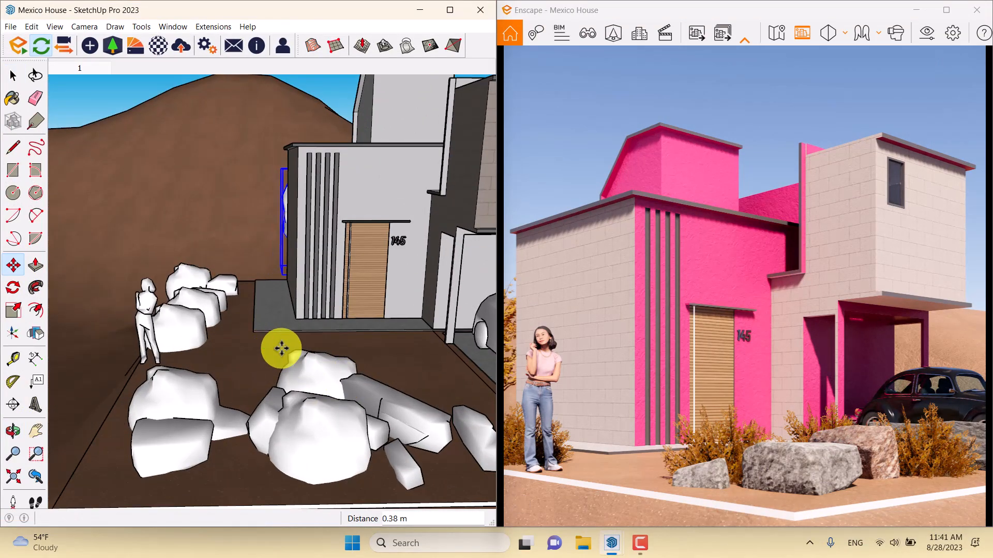
- Try moving the tree a further 1.89 m toward the house and undo that move
click(281, 349)
click(290, 348)
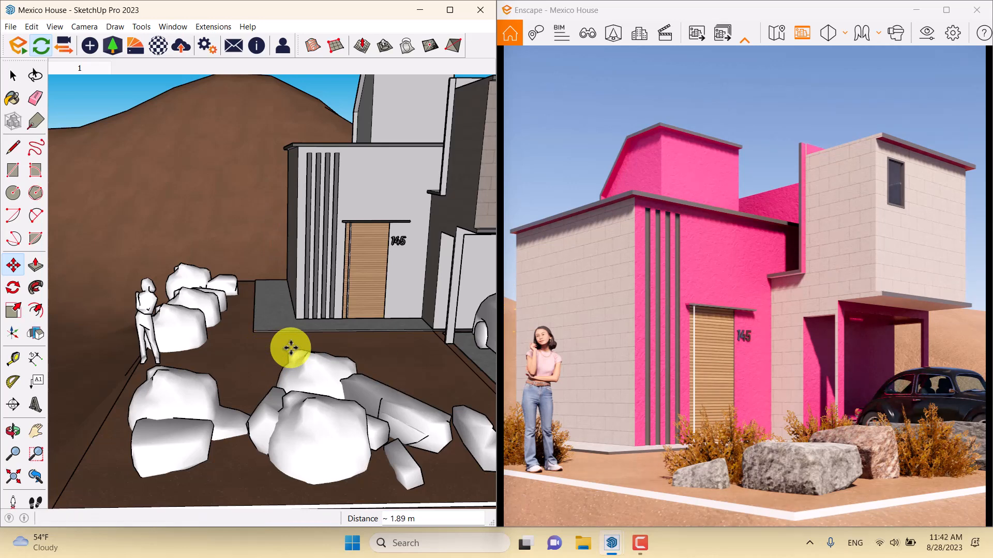
key(ctrl+z)
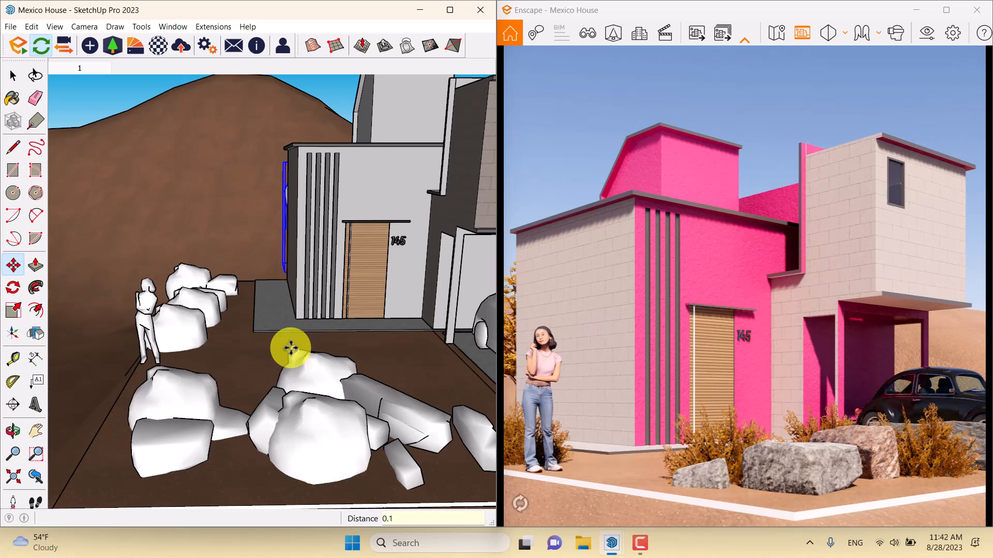
key(space)
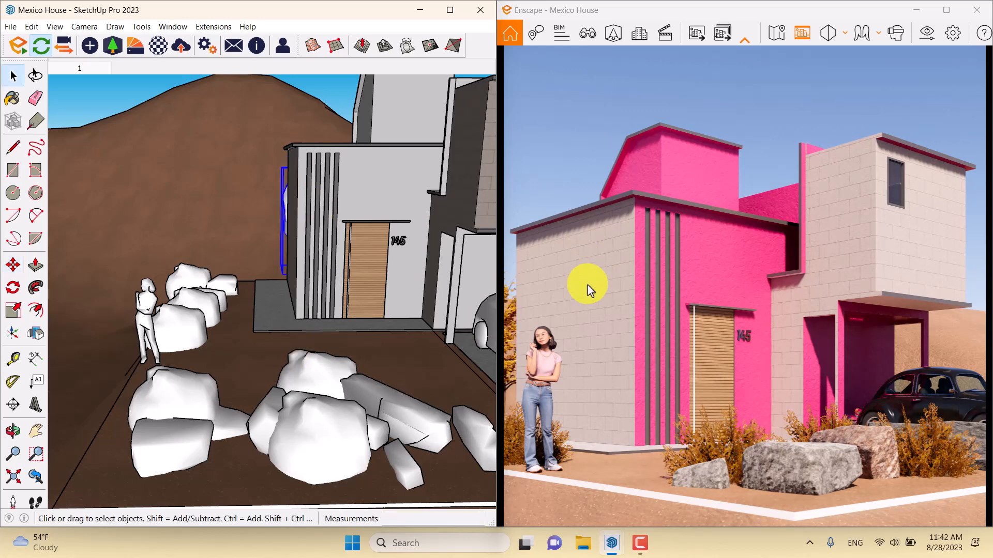
- Shift the tree at the house's rear corner by about 0.41 m
click(13, 264)
mouse_move(254, 329)
middle_down()
mouse_move(328, 294)
mouse_move(283, 233)
middle_up()
click(282, 232)
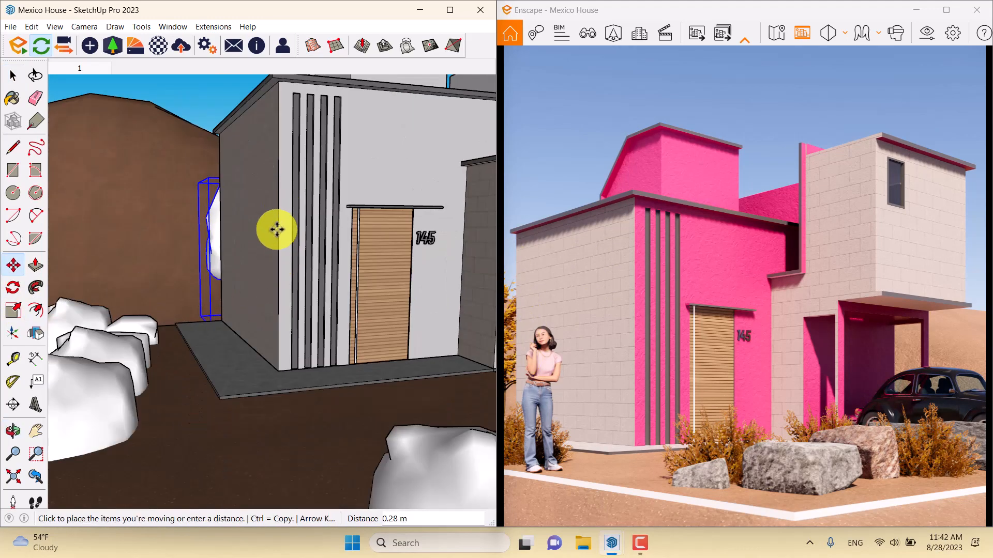
click(277, 241)
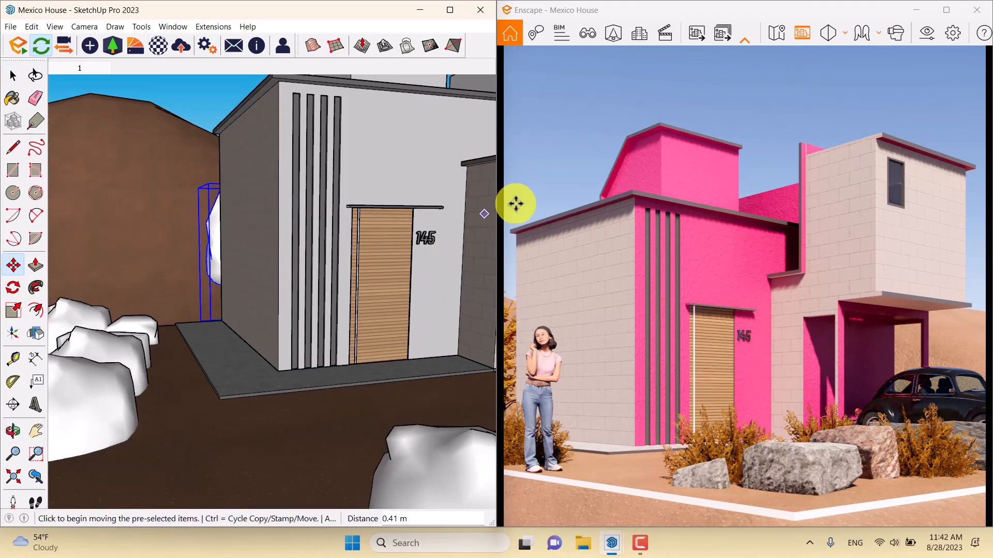
- In Enscape's asset editor, move the standing woman in front of the pink wall's dark strips, beside the small front rock, and apply the change
click(947, 10)
click(116, 29)
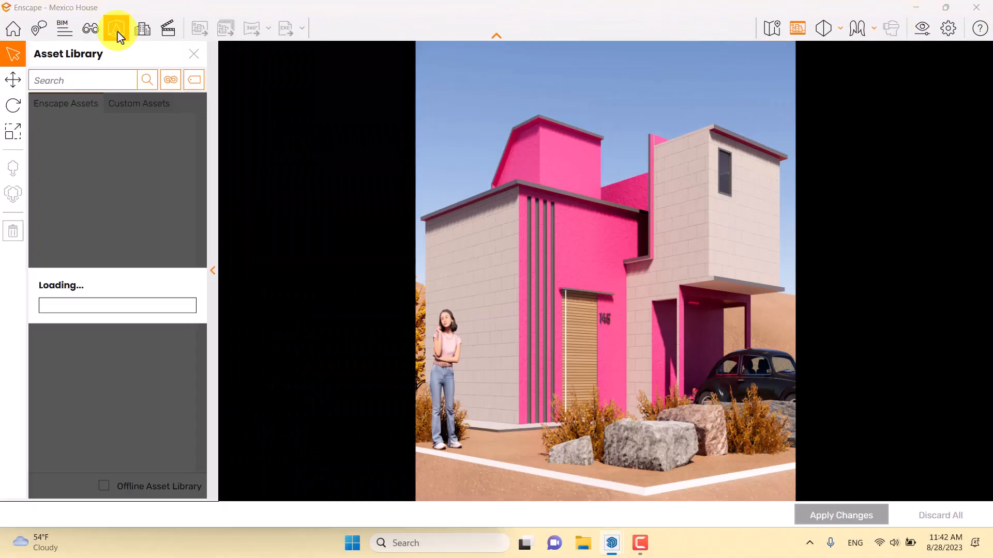
click(404, 332)
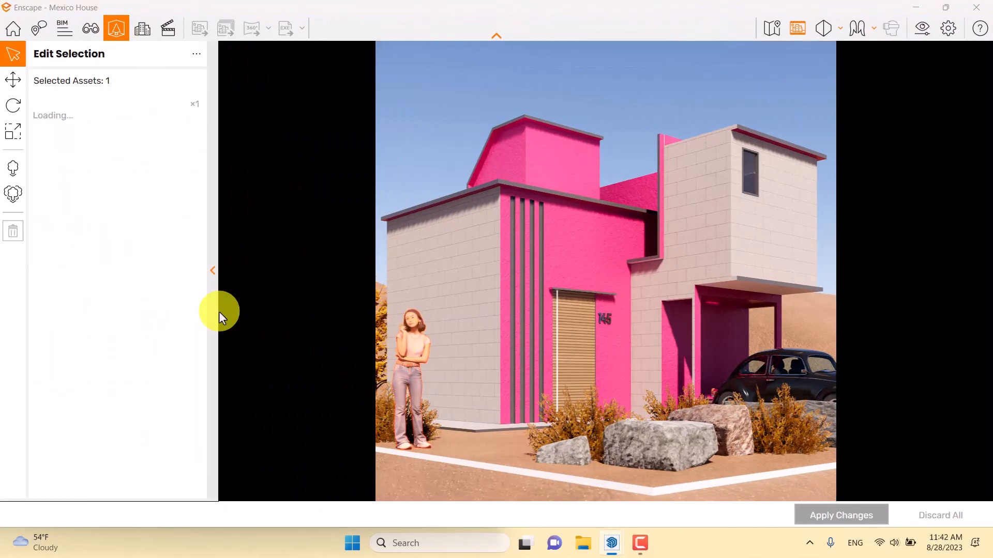
click(13, 80)
drag(412, 446, 412, 446)
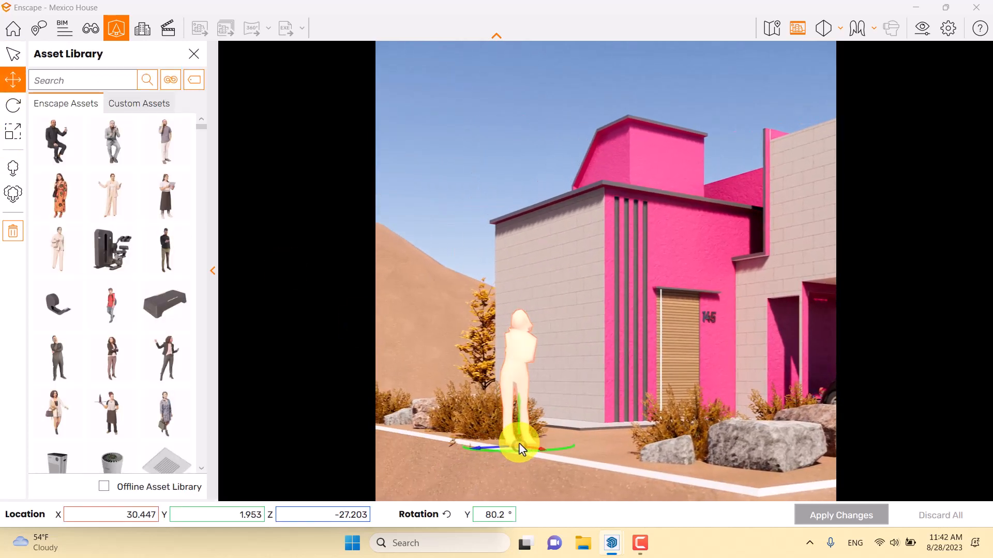
drag(518, 450, 646, 455)
click(13, 106)
click(823, 513)
- Finish asset editing and return to the saved view 1
click(193, 53)
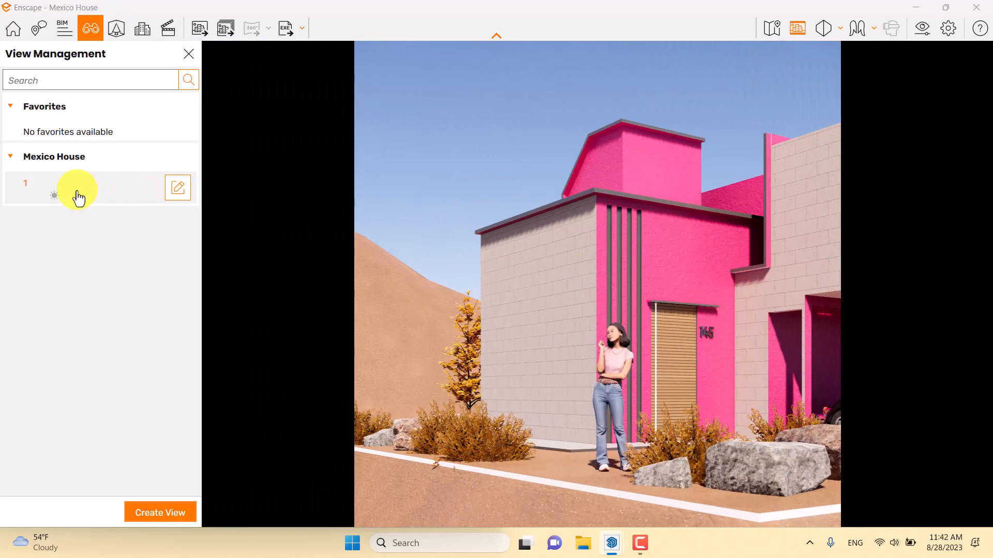
click(78, 191)
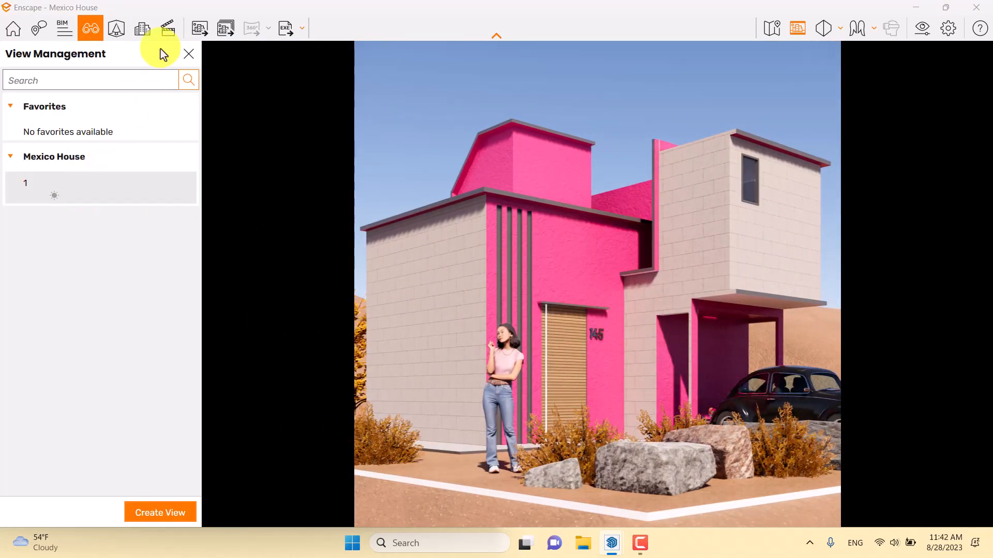
click(188, 54)
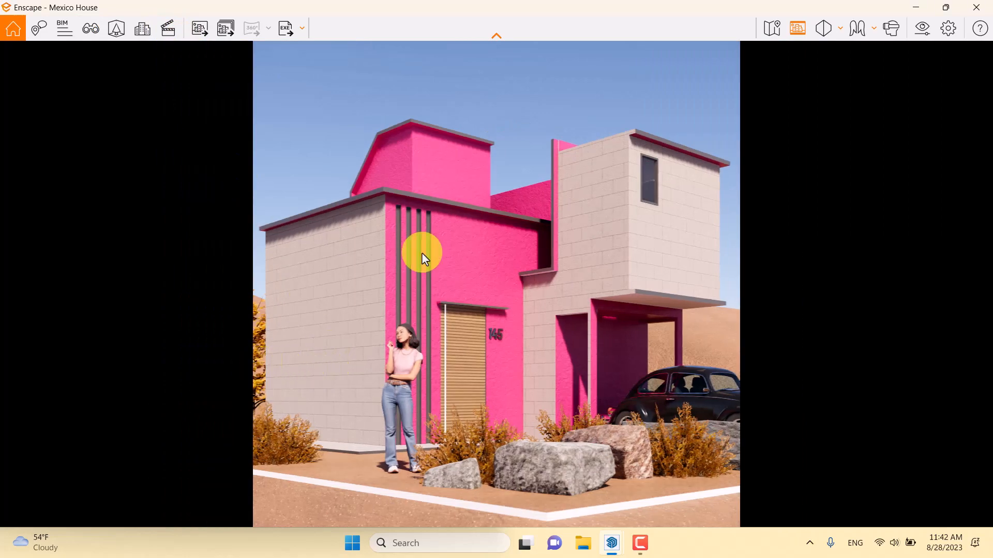
- In the SketchUp model, copy the autumn tree about 11.73 m to the lot's edge on the carport side of the house
double_click(678, 4)
mouse_move(308, 222)
middle_down()
mouse_move(262, 330)
mouse_move(365, 488)
middle_up()
scroll(446, 266, down, 3)
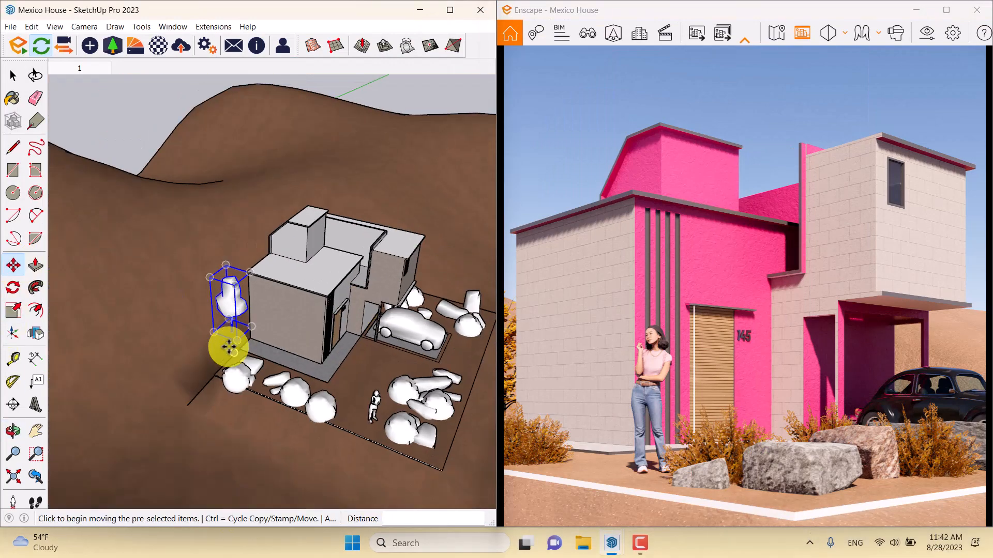
scroll(225, 351, up, 8)
scroll(264, 277, up, 4)
key(ctrl)
click(228, 250)
scroll(162, 246, down, 10)
mouse_move(199, 244)
middle_down()
mouse_move(461, 193)
mouse_move(343, 178)
mouse_move(355, 195)
mouse_move(70, 247)
middle_up()
middle_drag(197, 273, 77, 287)
scroll(257, 301, up, 3)
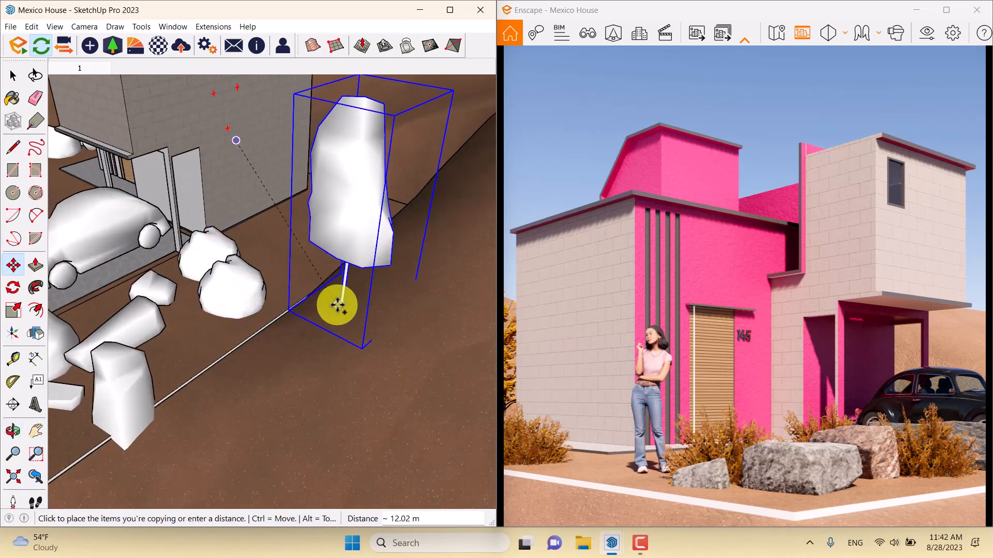
click(340, 290)
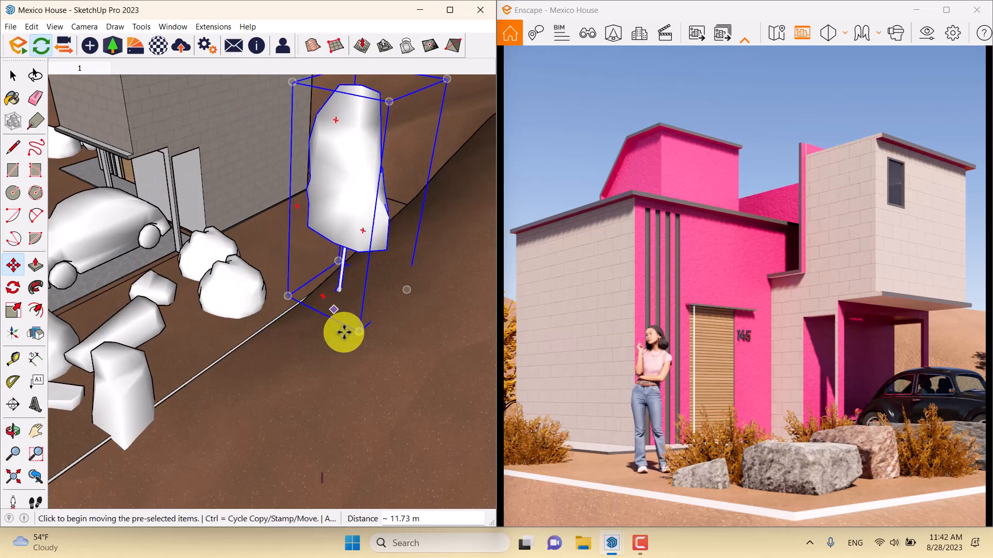
- Move the copied autumn tree farther back onto the slope behind the carport side, deselect it and return to scene 1
middle_drag(333, 310, 78, 350)
click(138, 351)
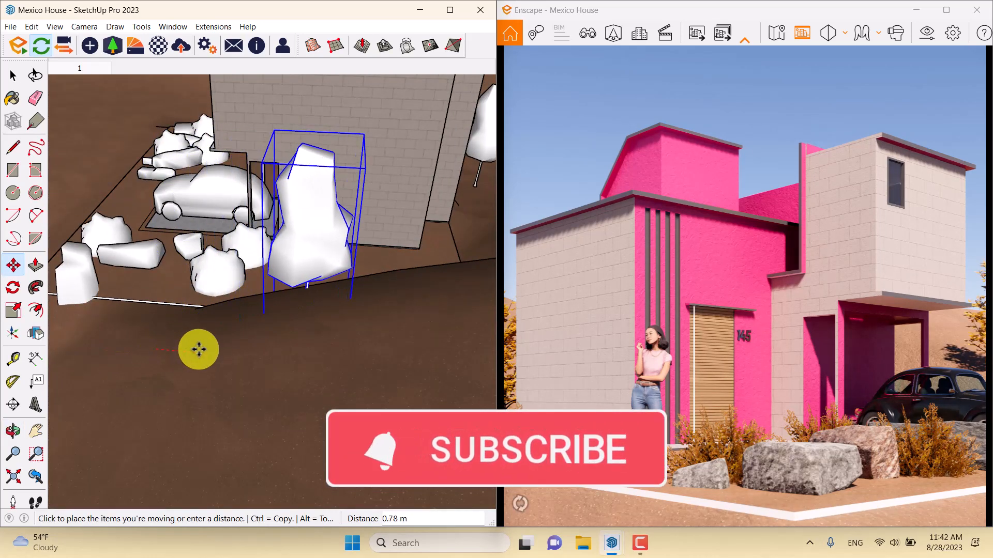
mouse_move(199, 349)
middle_down()
mouse_move(370, 213)
mouse_move(559, 261)
middle_up()
key(space)
click(420, 142)
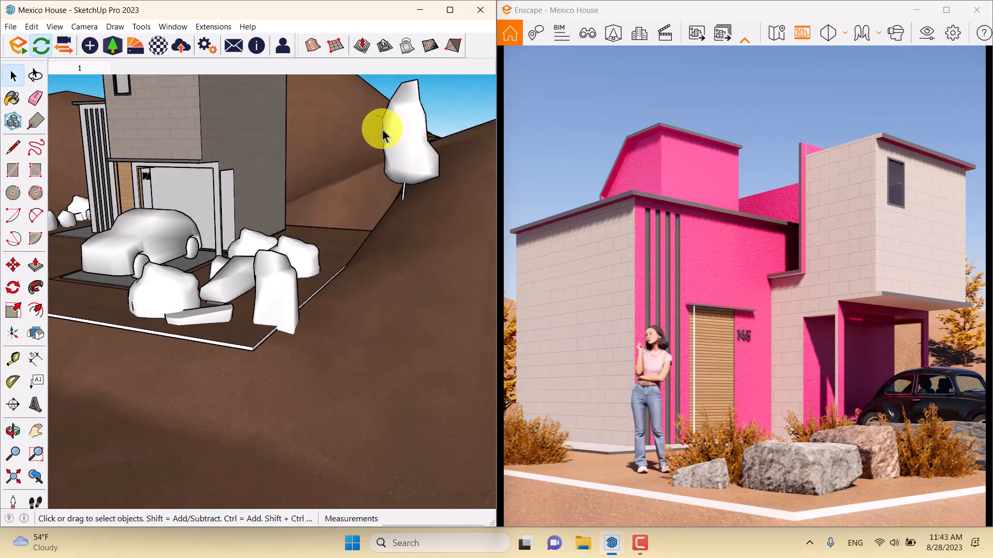
click(80, 68)
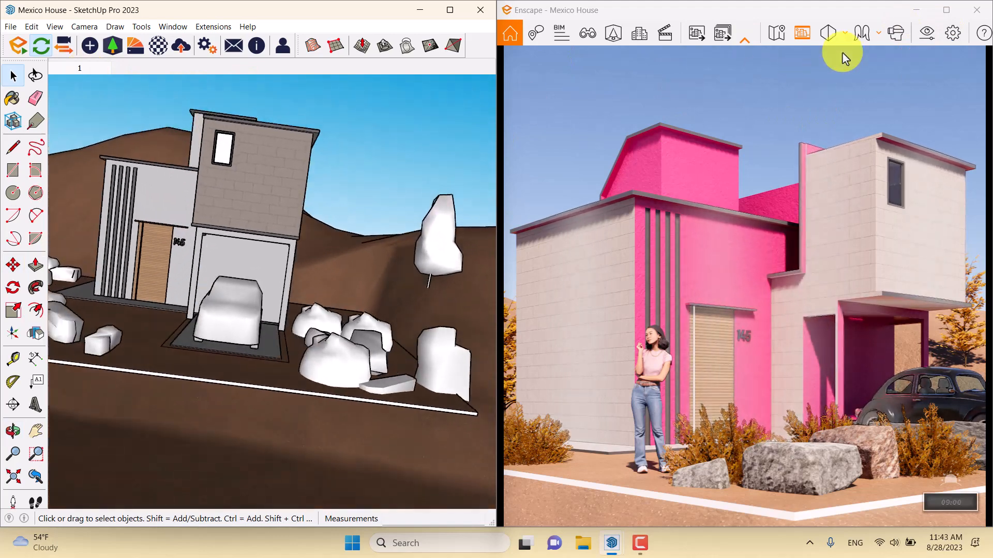
- Maximize the Enscape window and save a JPEG screenshot of the current view to the Desktop
click(946, 10)
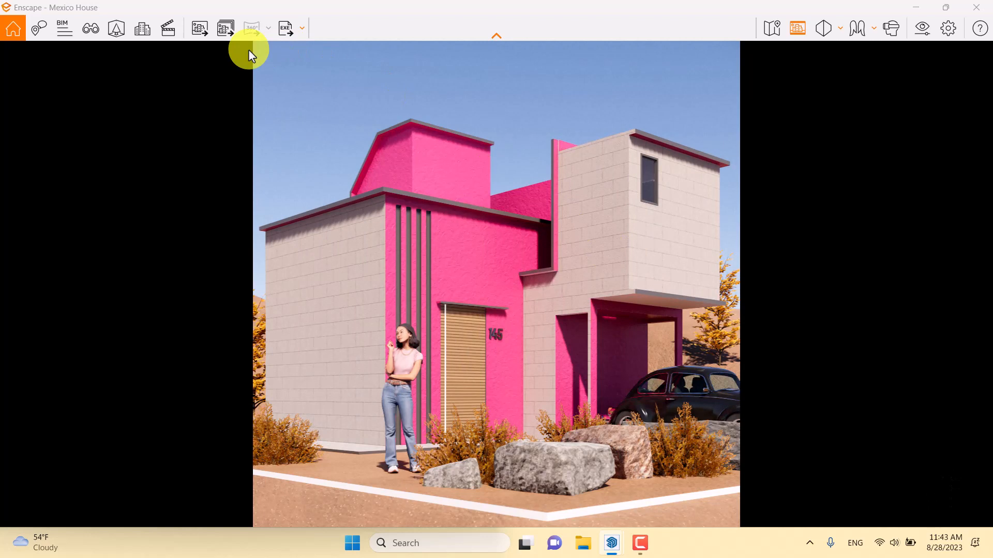
click(195, 33)
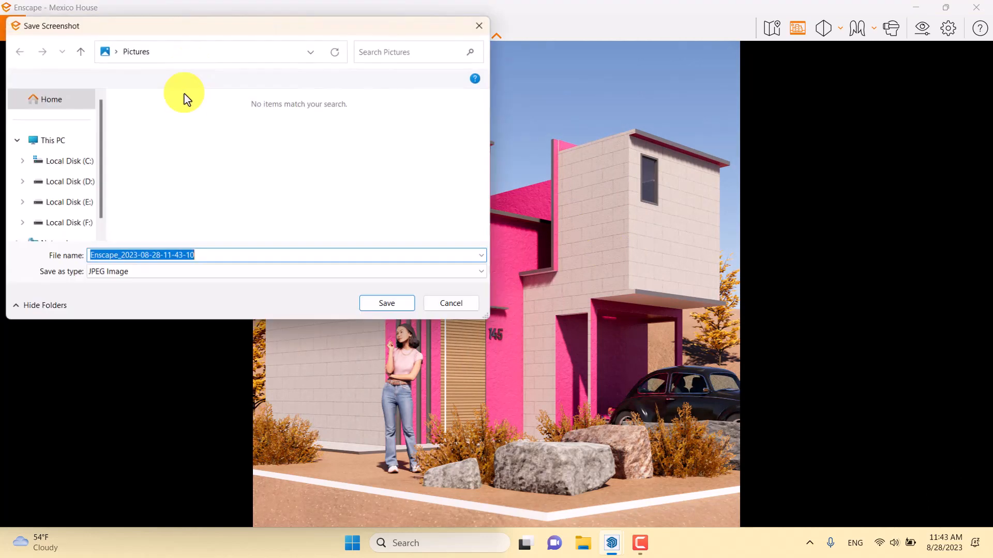
click(129, 51)
click(117, 52)
click(117, 52)
click(116, 53)
click(115, 53)
click(114, 52)
click(132, 70)
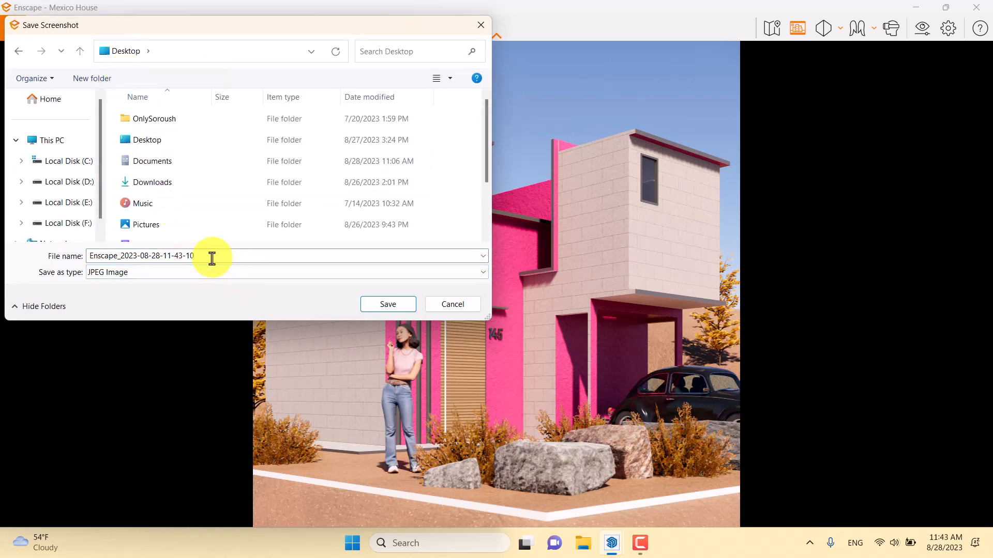
click(384, 305)
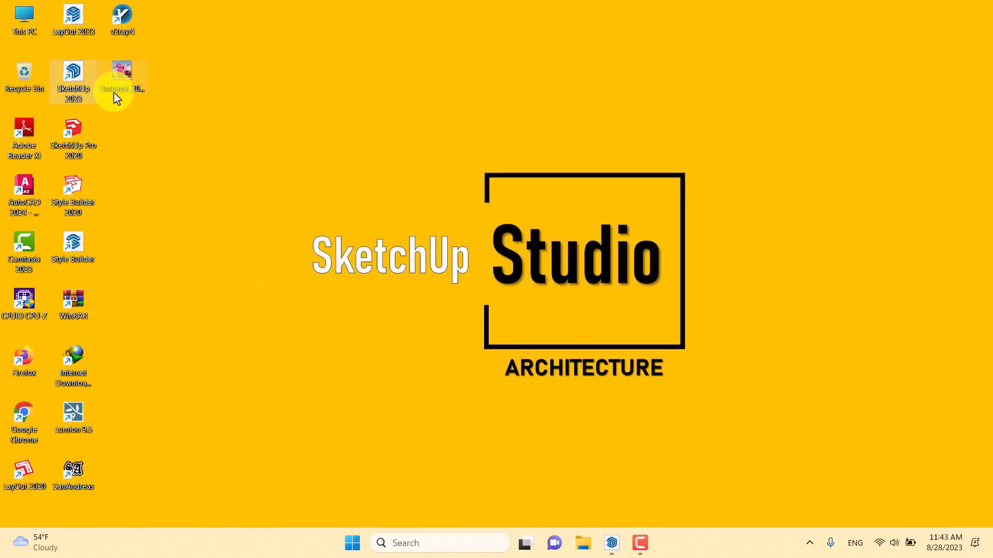
- Open the saved render from the Desktop to inspect it full size and close the image viewer
double_click(115, 96)
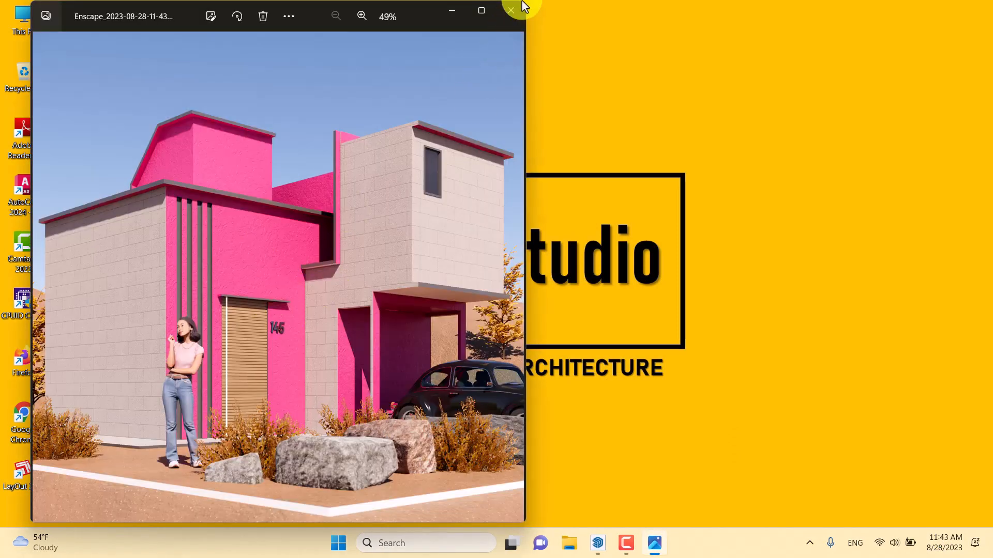
click(485, 9)
click(984, 7)
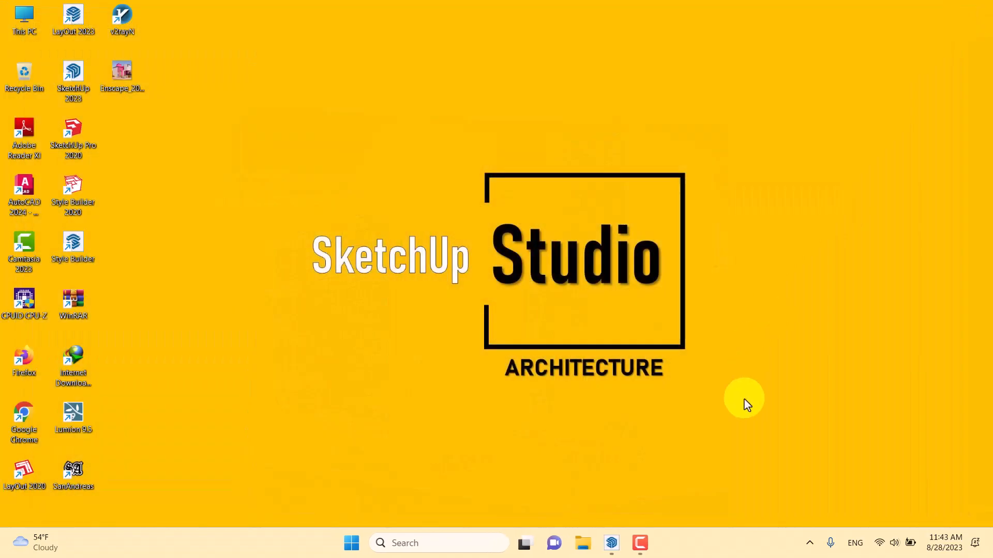
- Switch back to Enscape, set the rendering quality to Ultra and close the visual settings
mouse_move(652, 533)
mouse_move(610, 540)
click(646, 468)
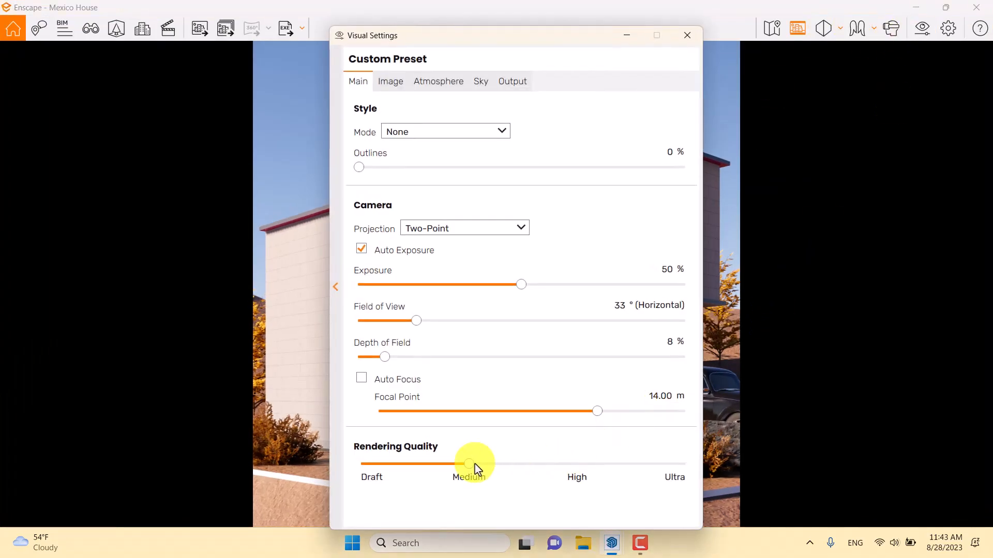
drag(474, 469, 771, 460)
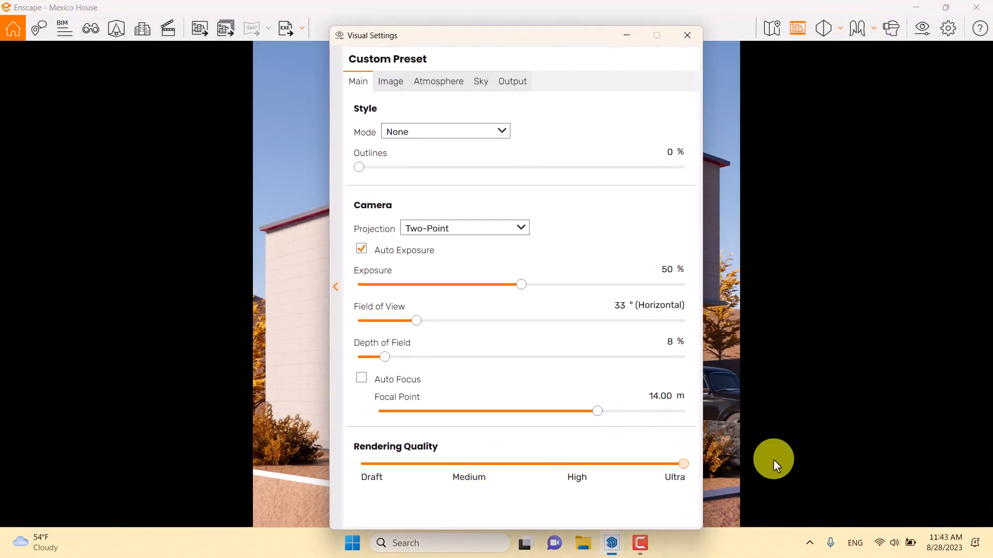
click(687, 35)
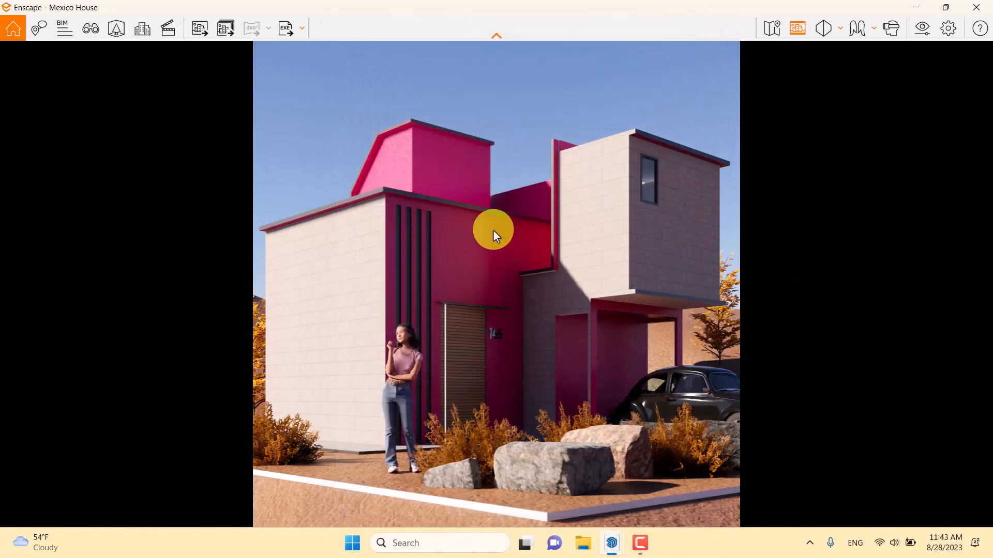
- Restore saved view 1 in Enscape and save a second JPEG screenshot of it to the Desktop
key(c)
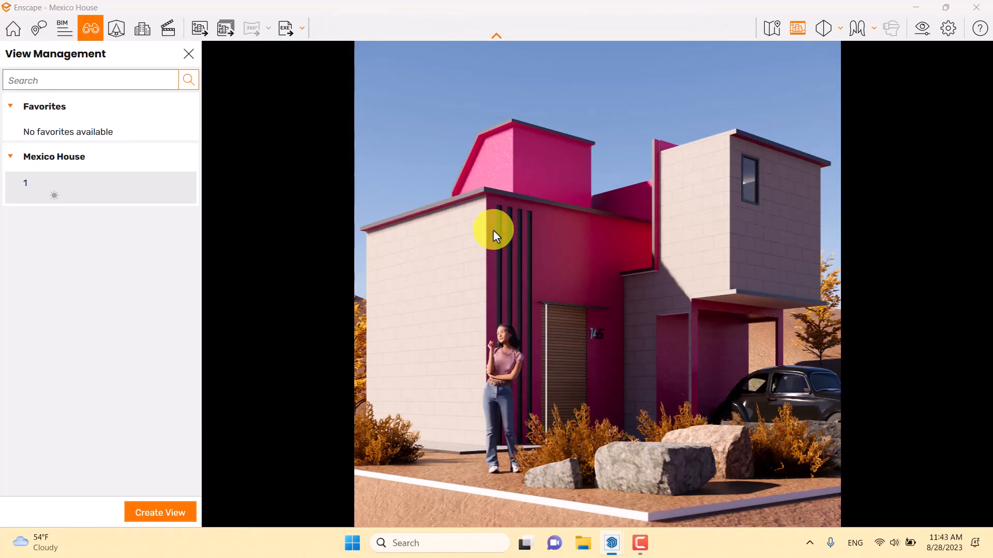
click(52, 182)
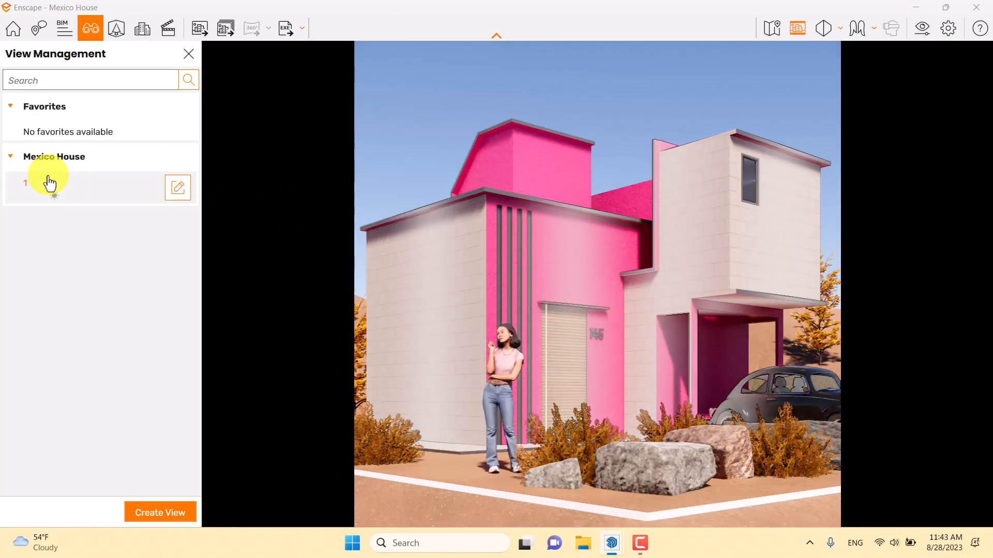
click(189, 54)
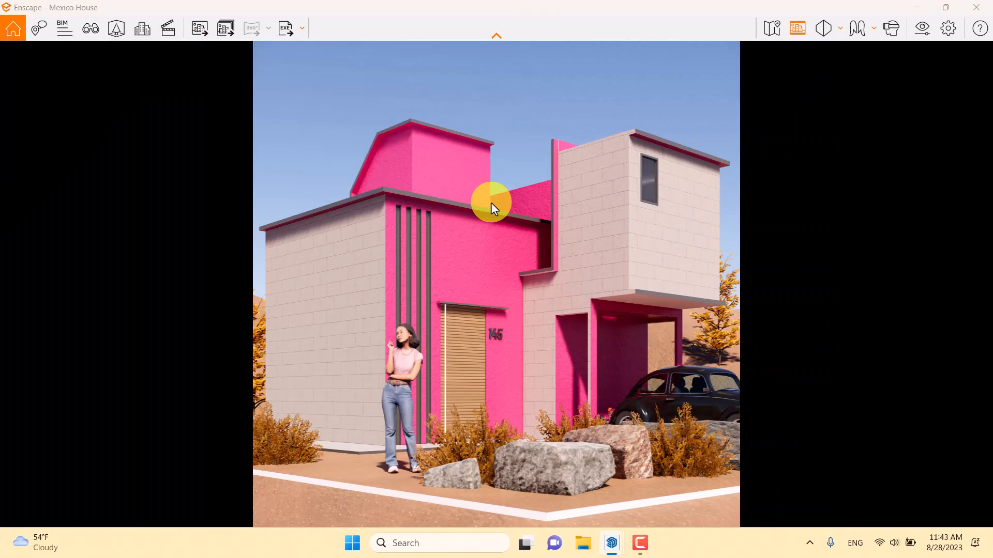
click(203, 34)
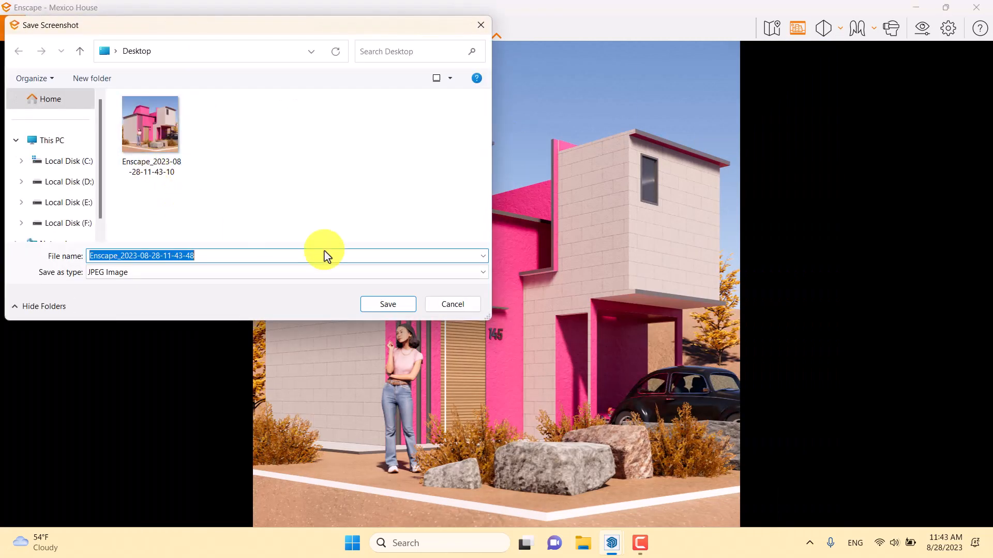
click(377, 308)
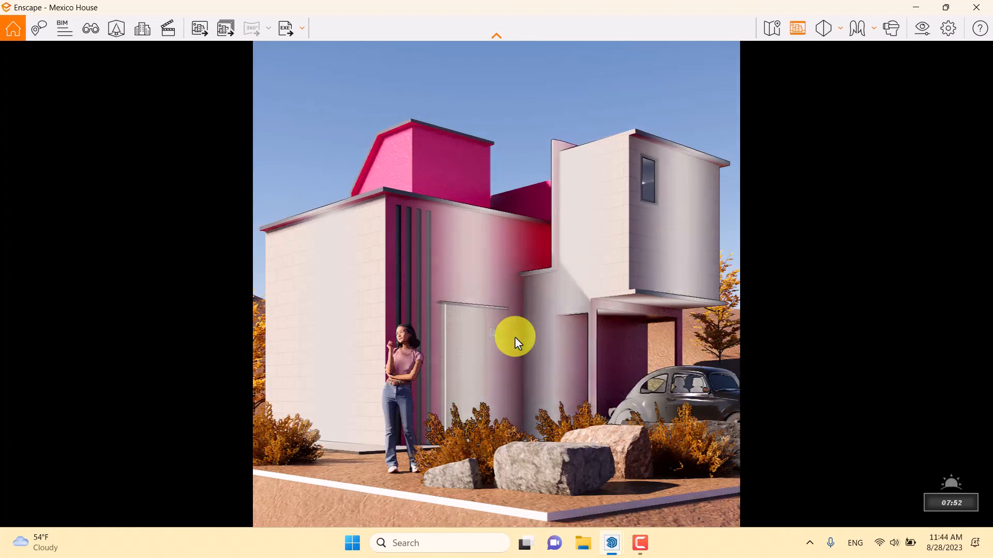
- Open the second saved render from the Desktop and examine its details up close and as a whole
click(992, 557)
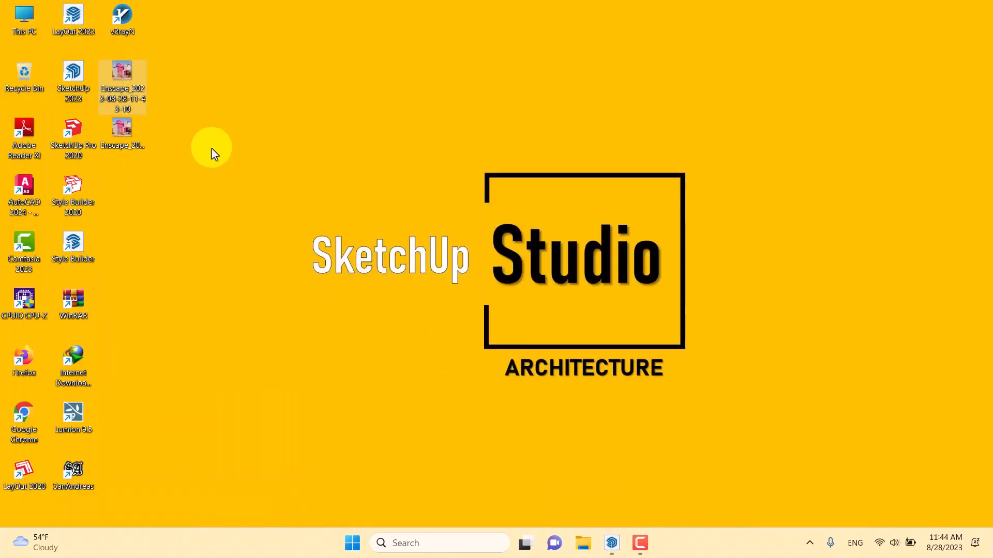
double_click(132, 130)
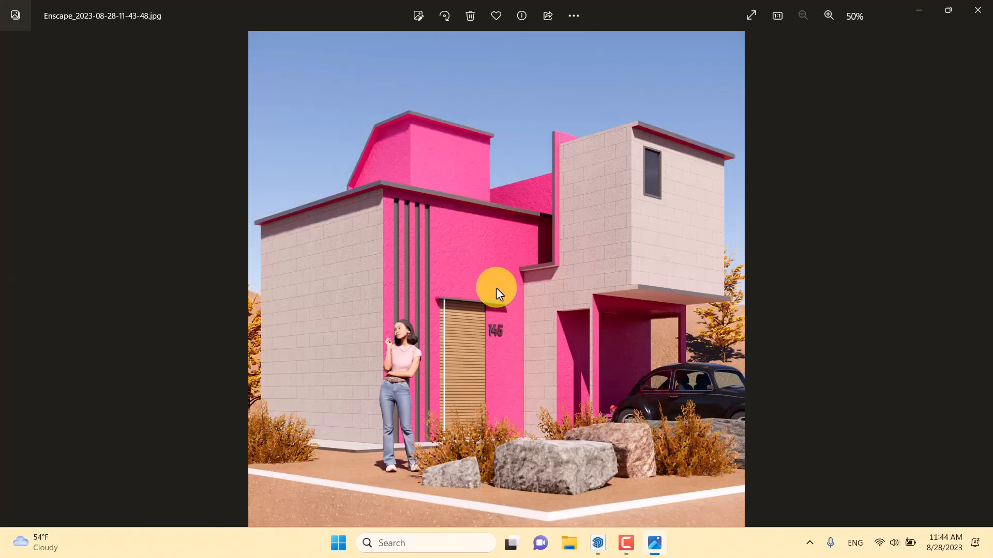
scroll(490, 349, up, 3)
scroll(490, 349, down, 5)
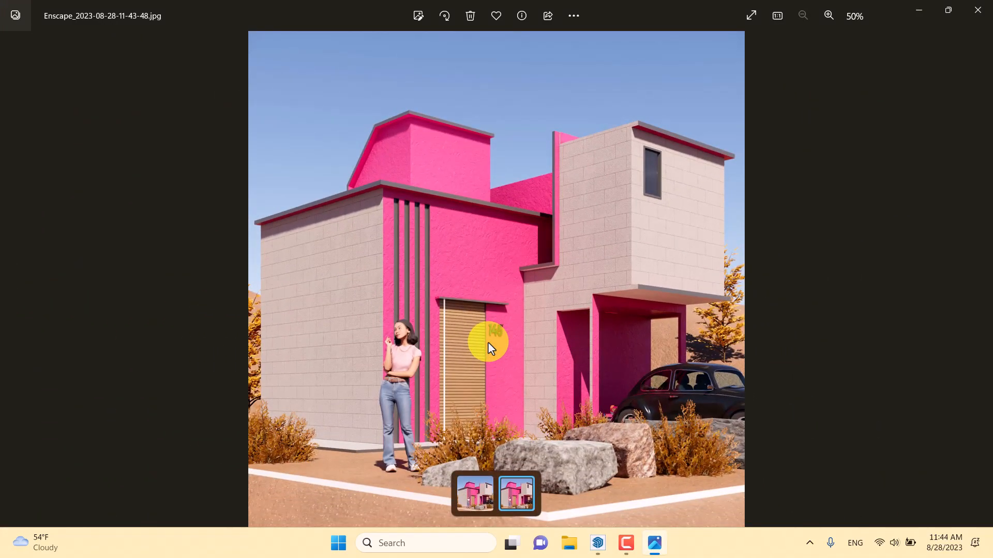
click(626, 543)
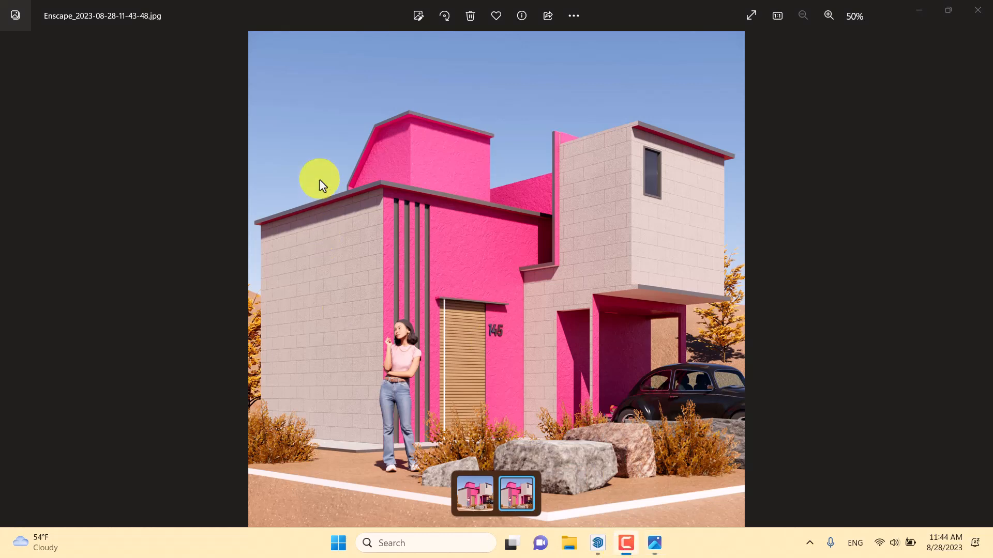